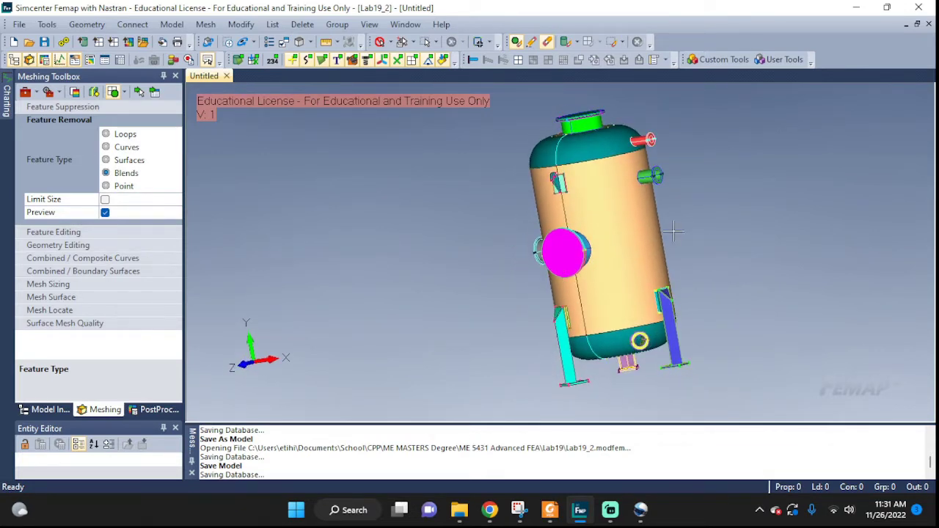
Restrict selection to solids and show only the cylindrical vessel shell, hiding the nozzles, supports and other attached parts.
{"action": "middle_click_drag", "start_coordinate": [687, 237], "coordinate": [563, 285]}
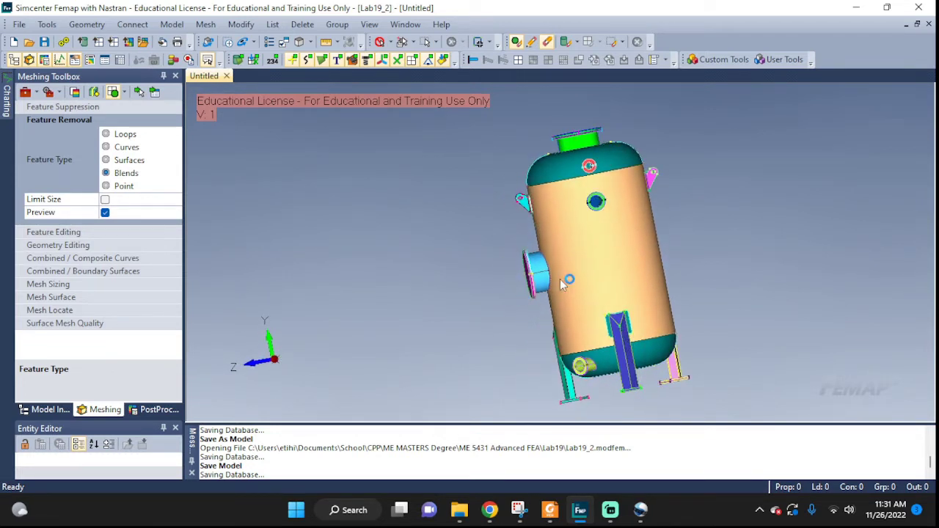
{"action": "middle_click_drag", "start_coordinate": [632, 250], "coordinate": [569, 260]}
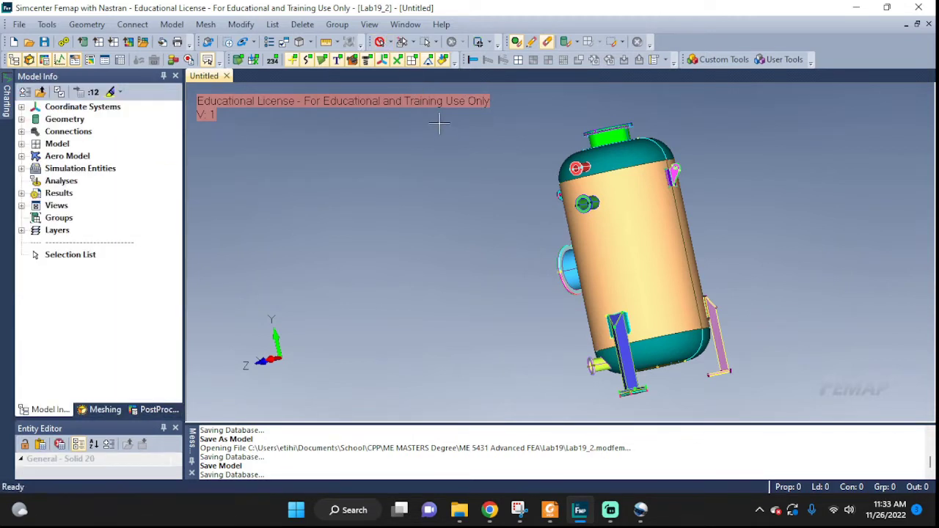
{"action": "left_click", "coordinate": [391, 42]}
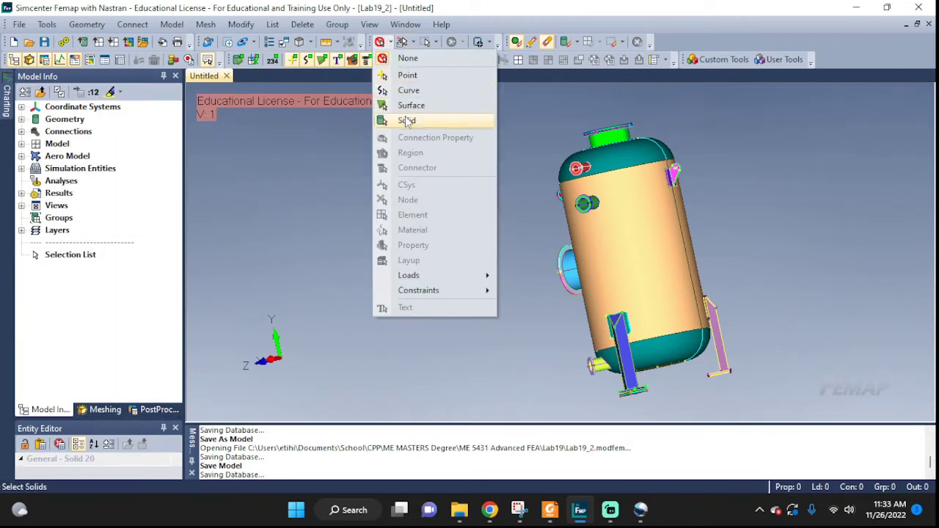
{"action": "left_click", "coordinate": [408, 122]}
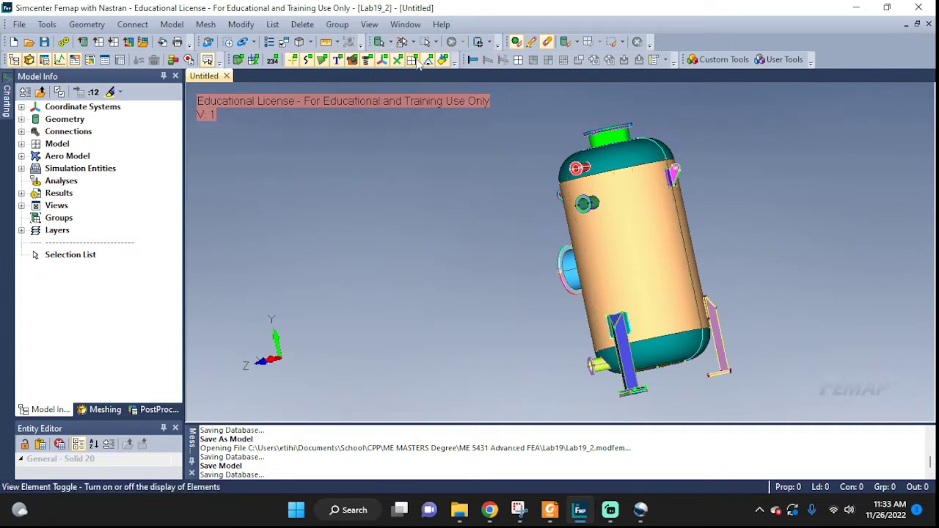
{"action": "left_click", "coordinate": [402, 42]}
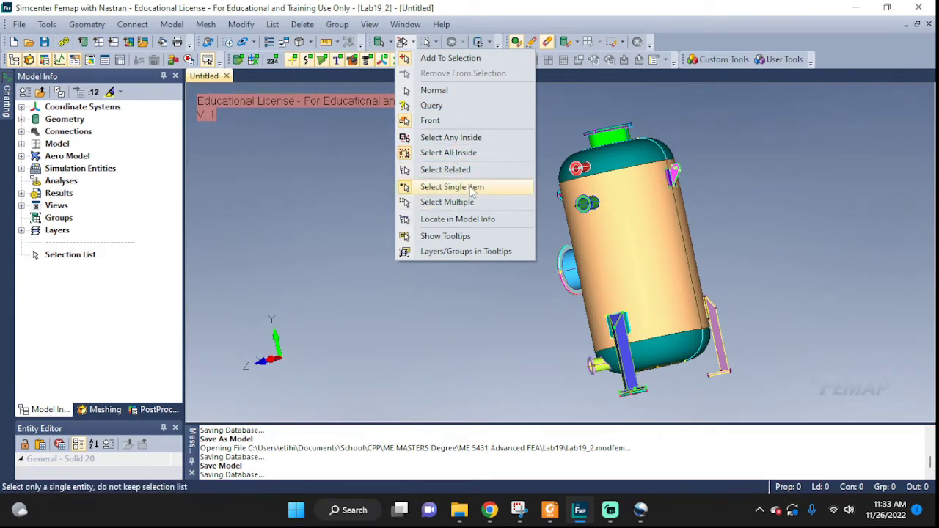
{"action": "left_click", "coordinate": [619, 255]}
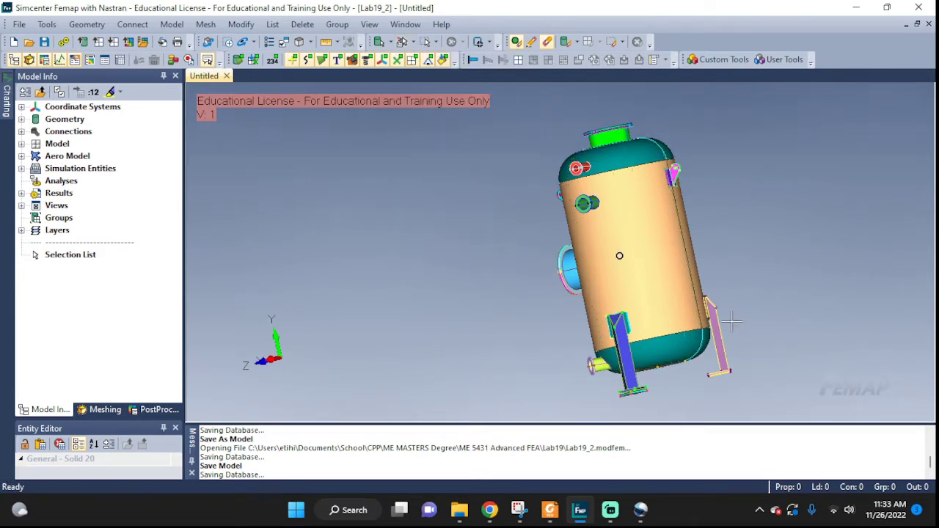
{"action": "right_click", "coordinate": [670, 248]}
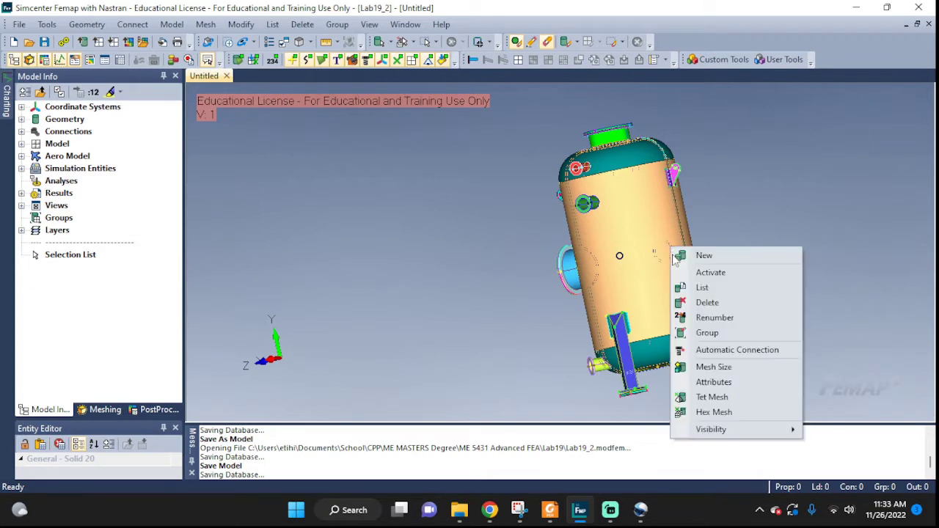
{"action": "mouse_move", "coordinate": [789, 429]}
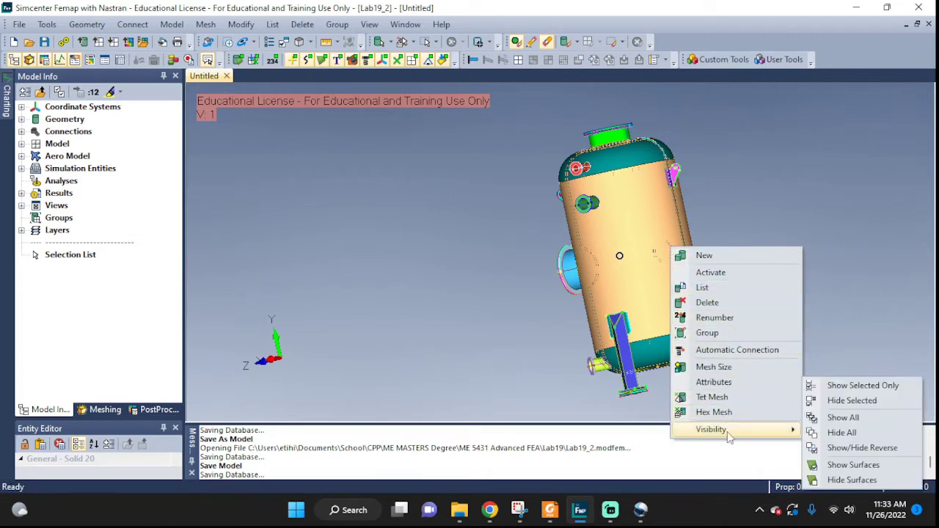
{"action": "left_click", "coordinate": [866, 387]}
{"action": "middle_click_drag", "start_coordinate": [845, 291], "coordinate": [932, 275]}
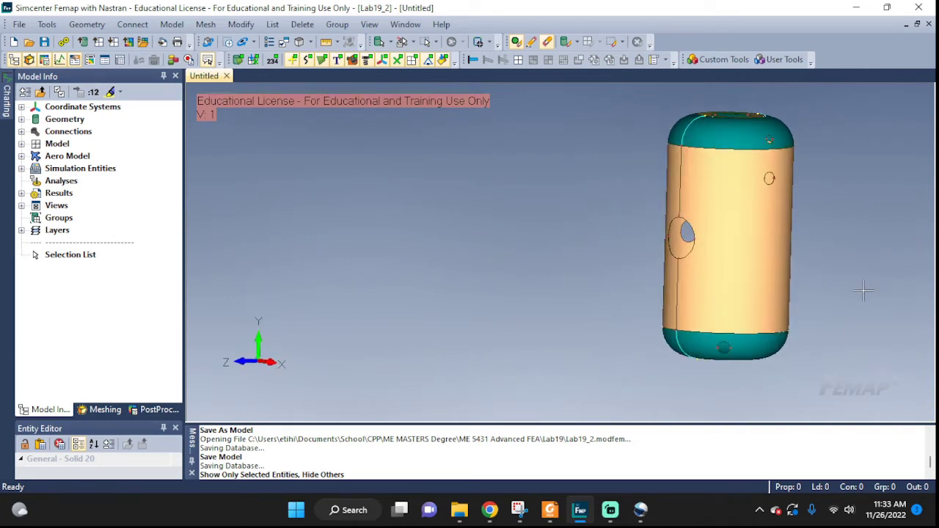
{"action": "middle_click_drag", "start_coordinate": [856, 234], "coordinate": [732, 249]}
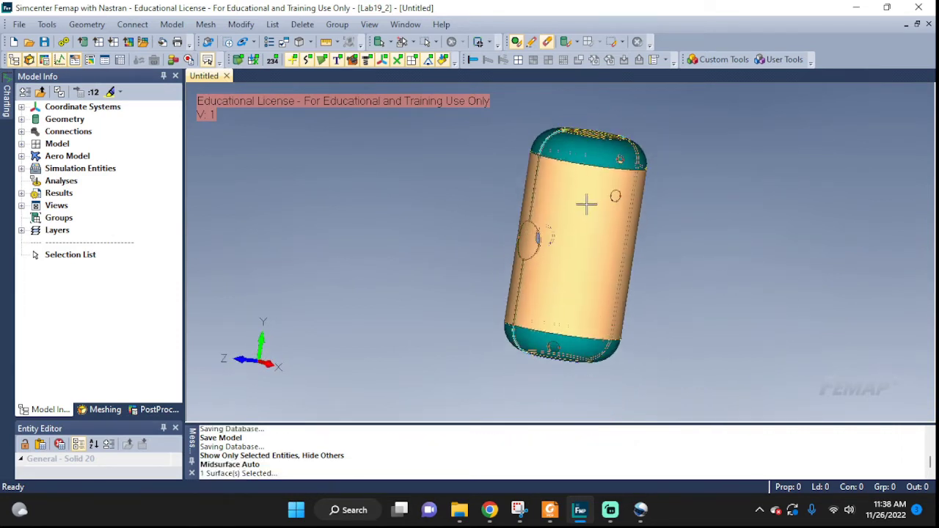
Measure the shell's wall thickness at the top opening between the two end points of its seam, using the On Point method.
{"action": "middle_click_drag", "start_coordinate": [587, 203], "coordinate": [587, 200]}
{"action": "left_click", "coordinate": [326, 41]}
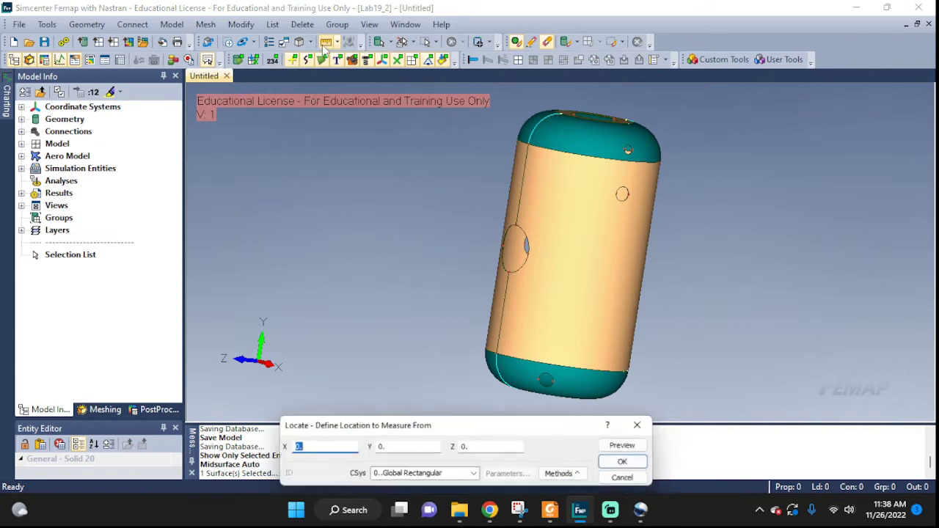
{"action": "scroll", "coordinate": [617, 112], "scroll_direction": "up", "scroll_amount": 5}
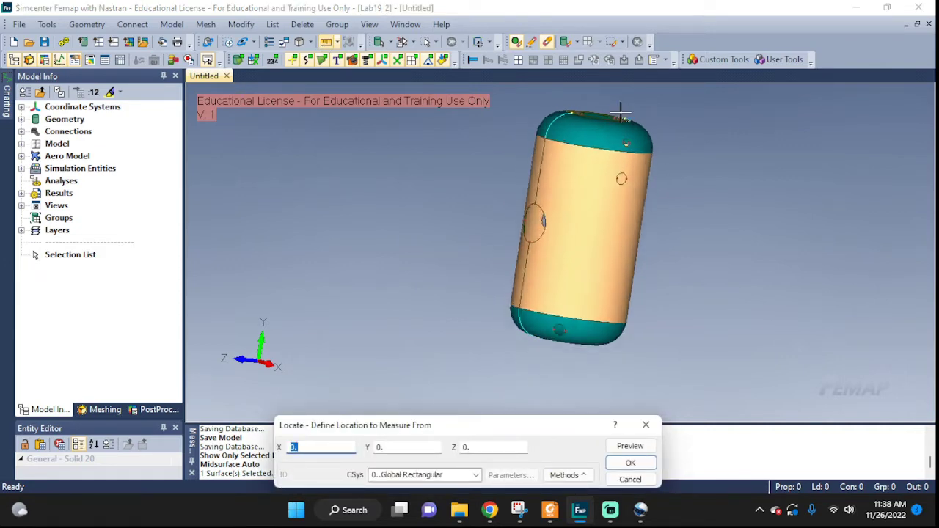
{"action": "scroll", "coordinate": [616, 121], "scroll_direction": "up", "scroll_amount": 8}
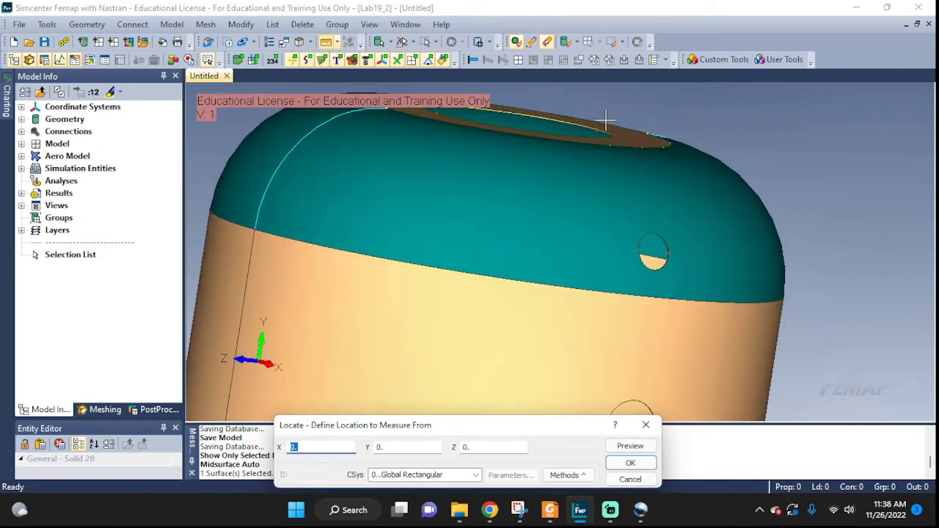
{"action": "scroll", "coordinate": [597, 131], "scroll_direction": "up", "scroll_amount": 8}
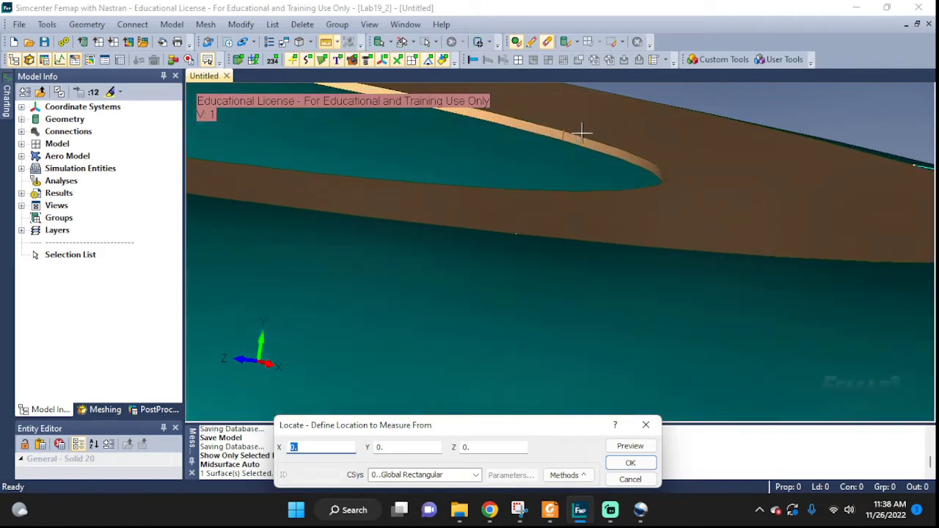
{"action": "scroll", "coordinate": [590, 126], "scroll_direction": "up", "scroll_amount": 2}
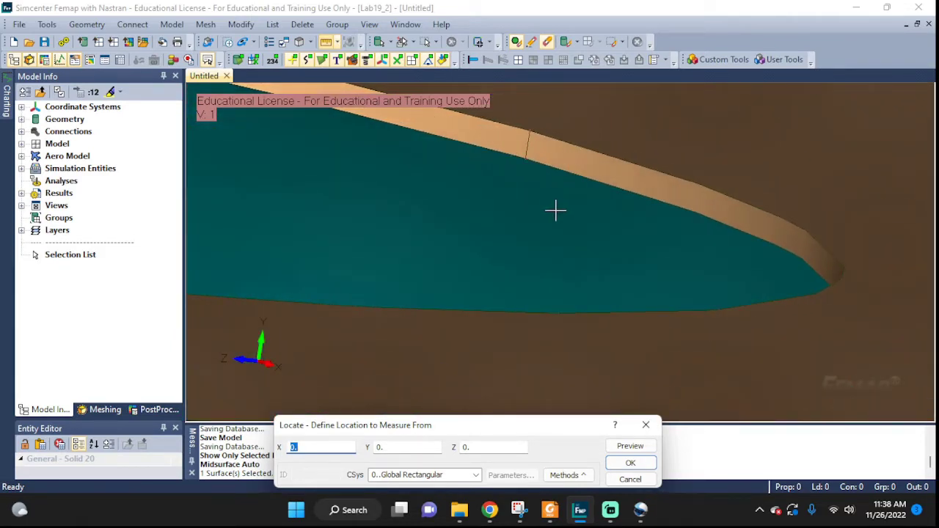
{"action": "middle_click_drag", "start_coordinate": [555, 211], "coordinate": [628, 295], "text": "ctrl"}
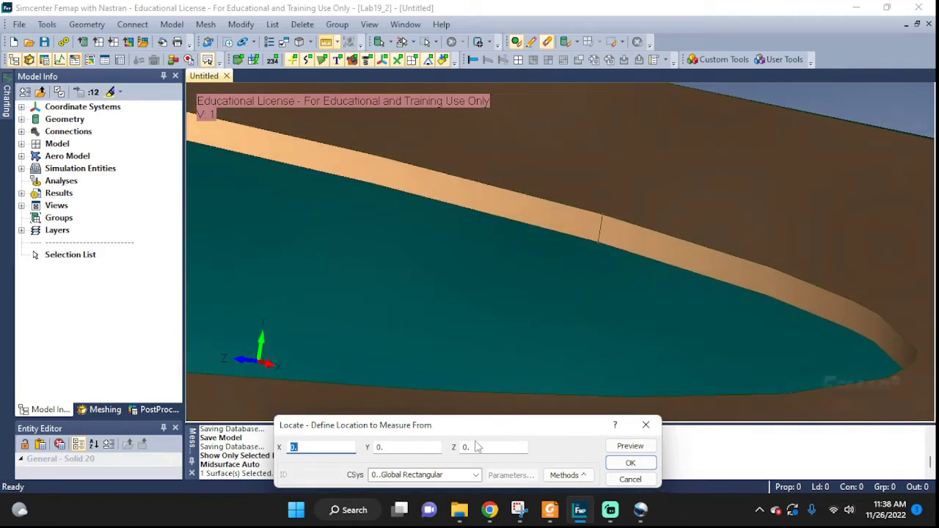
{"action": "left_click", "coordinate": [579, 476]}
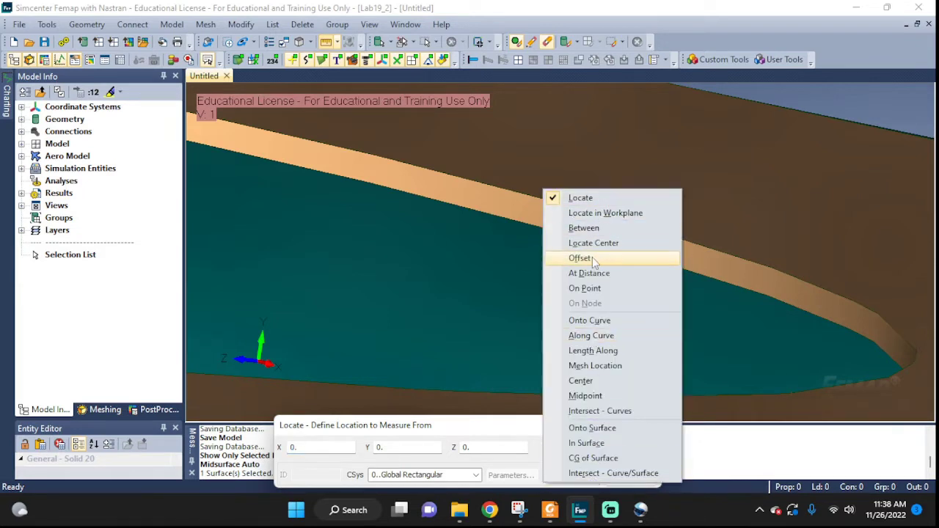
{"action": "left_click", "coordinate": [584, 288]}
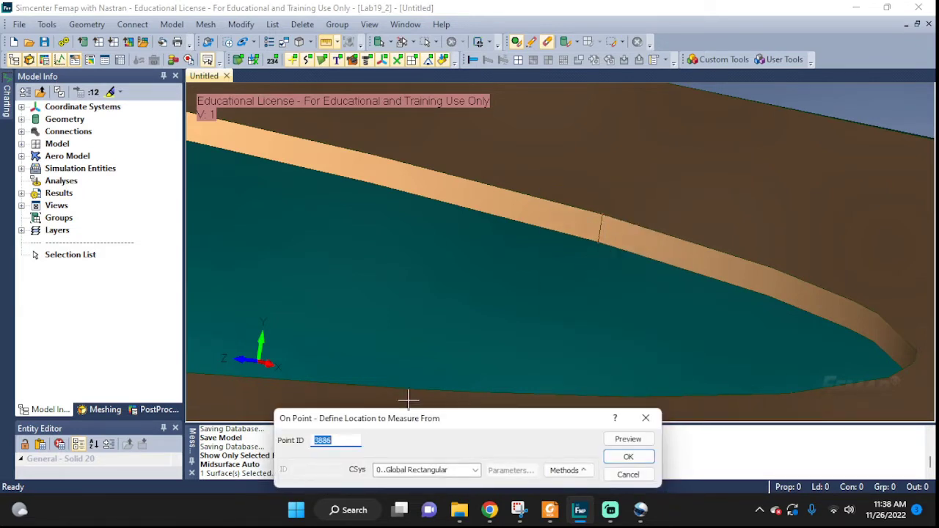
{"action": "left_click", "coordinate": [600, 214]}
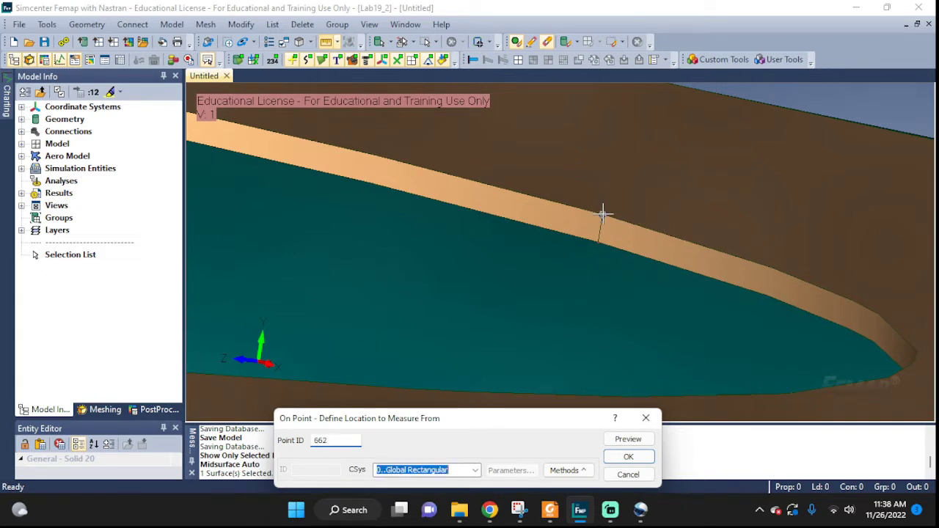
{"action": "left_click", "coordinate": [629, 456]}
{"action": "left_click", "coordinate": [598, 242]}
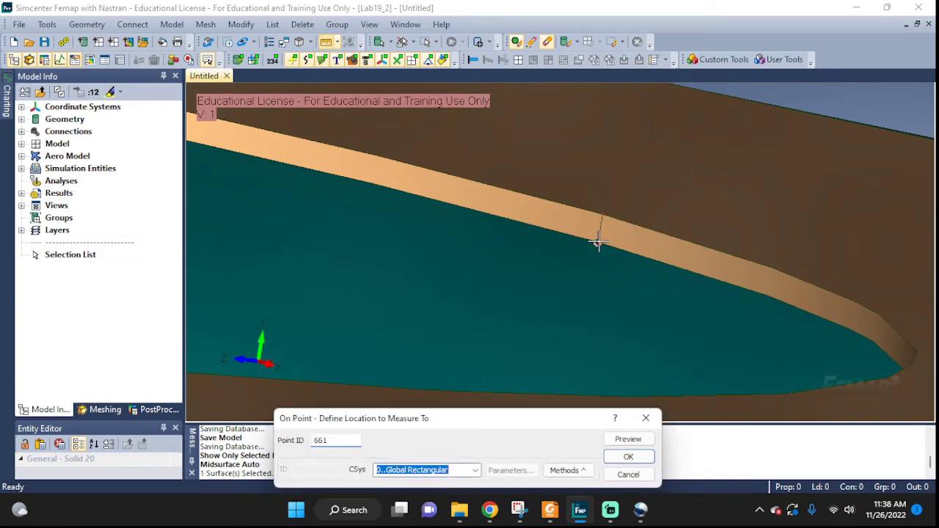
{"action": "left_click", "coordinate": [625, 457]}
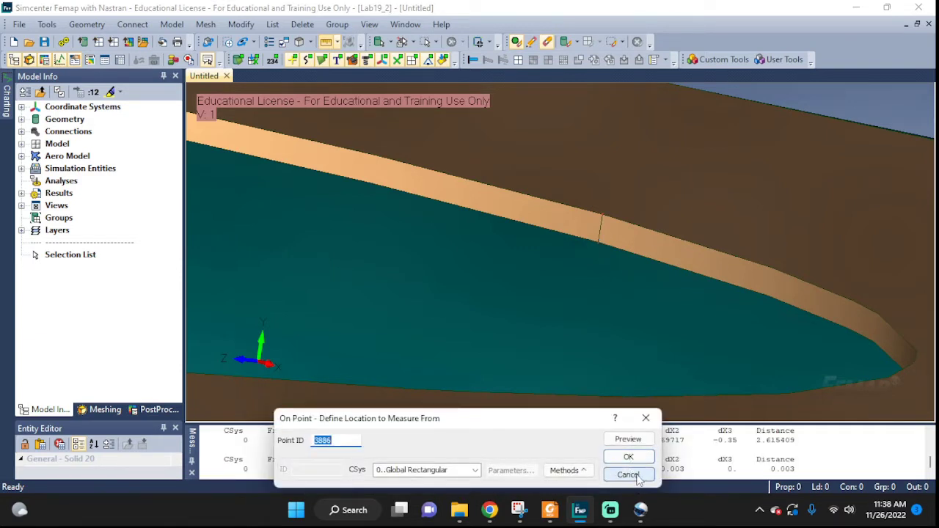
{"action": "left_click", "coordinate": [629, 475]}
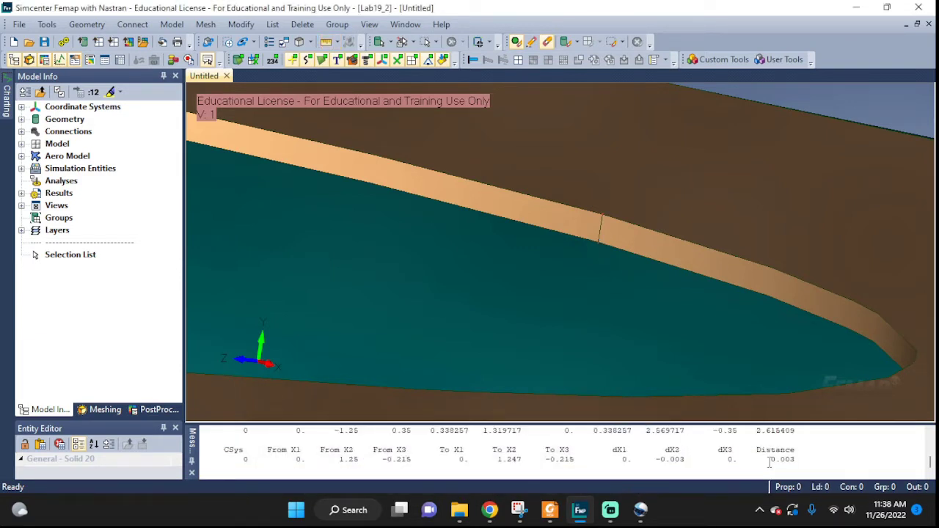
{"action": "left_click_drag", "start_coordinate": [770, 462], "coordinate": [801, 459]}
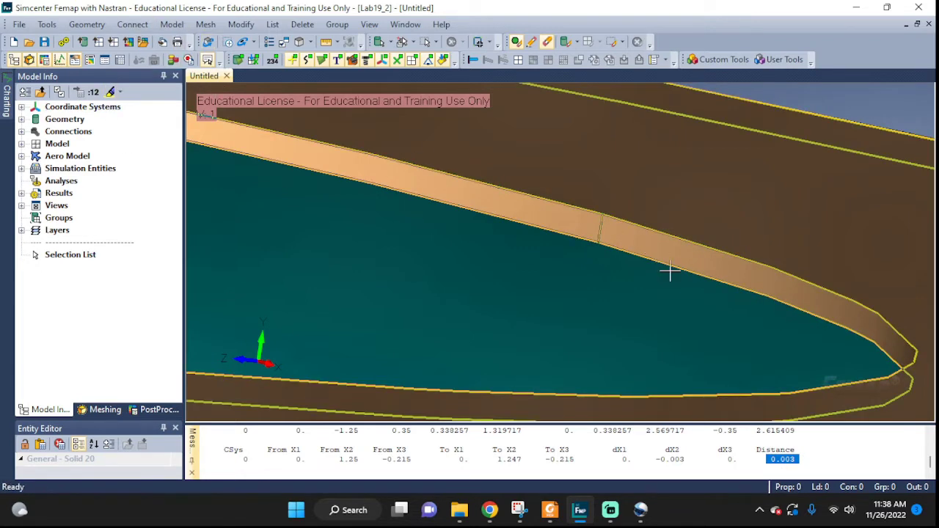
Start an automatic midsurface extraction for the vessel shell.
{"action": "scroll", "coordinate": [704, 316], "scroll_direction": "down", "scroll_amount": 2}
{"action": "scroll", "coordinate": [704, 315], "scroll_direction": "down", "scroll_amount": 4}
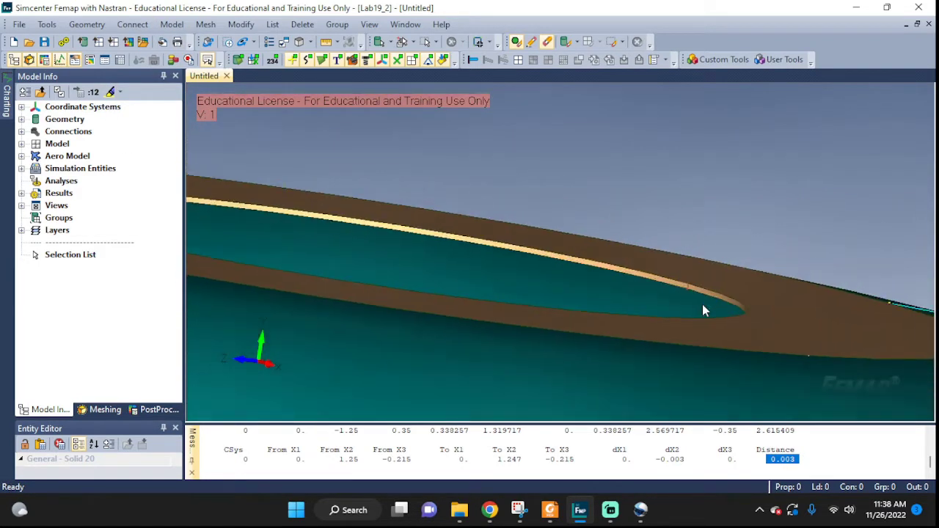
{"action": "scroll", "coordinate": [690, 304], "scroll_direction": "down", "scroll_amount": 5}
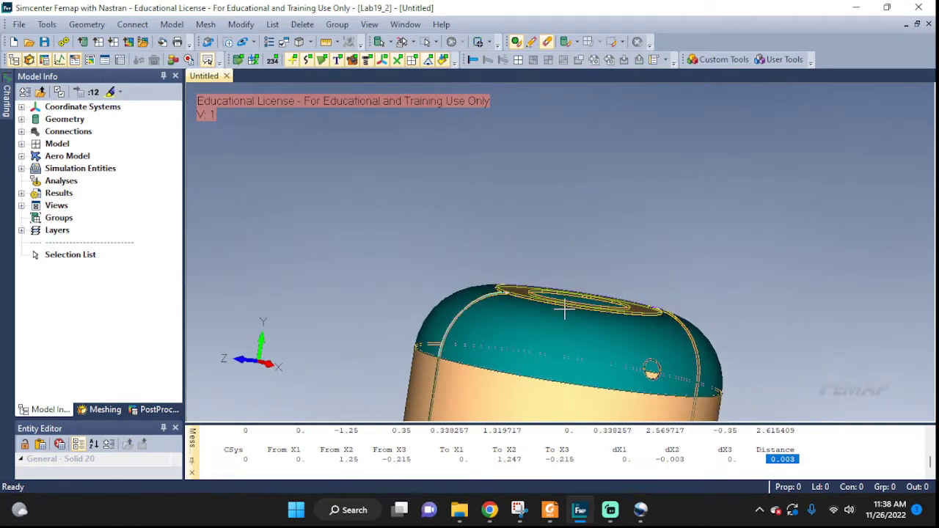
{"action": "middle_click_drag", "start_coordinate": [528, 394], "coordinate": [562, 147]}
{"action": "left_click", "coordinate": [87, 24]}
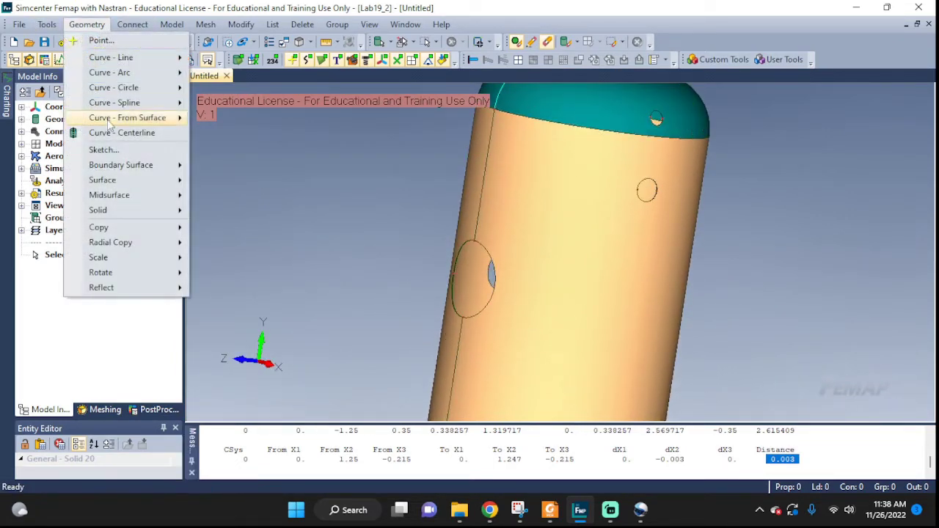
{"action": "mouse_move", "coordinate": [110, 199]}
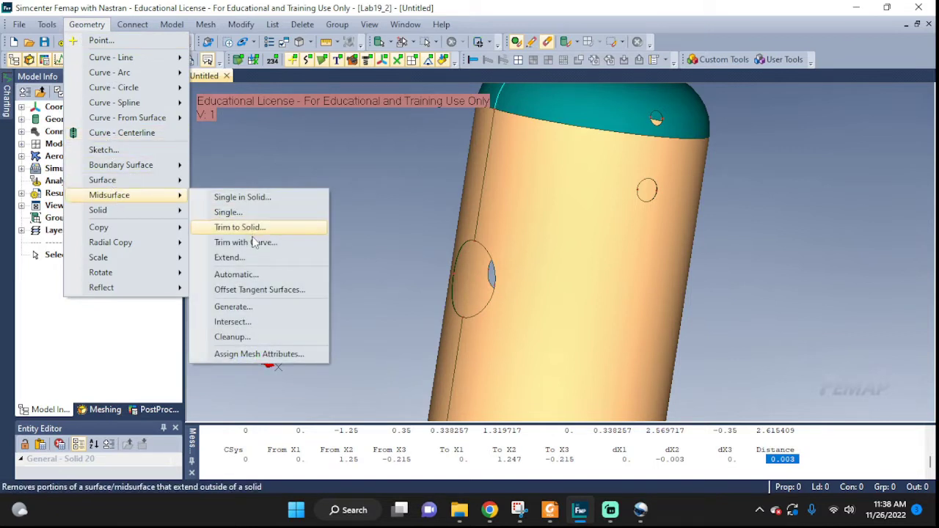
{"action": "left_click", "coordinate": [237, 275]}
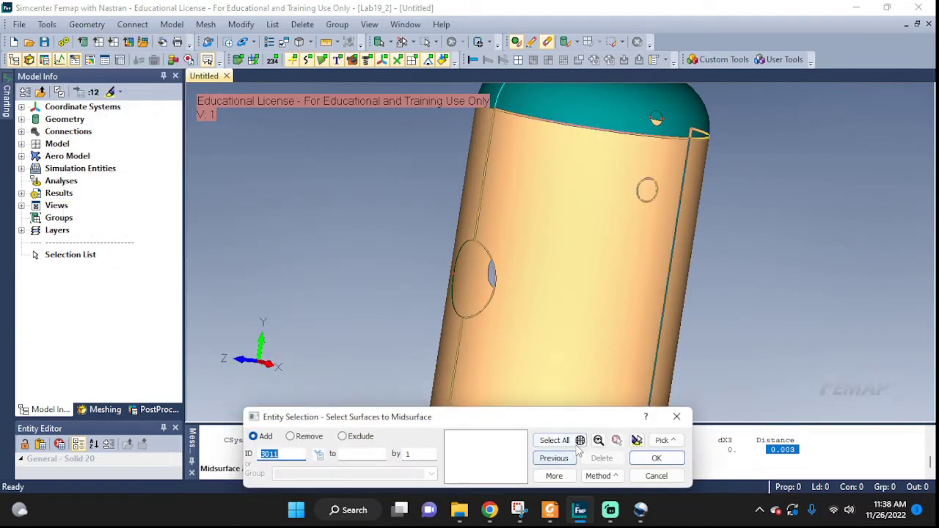
{"action": "scroll", "coordinate": [624, 338], "scroll_direction": "down", "scroll_amount": 5}
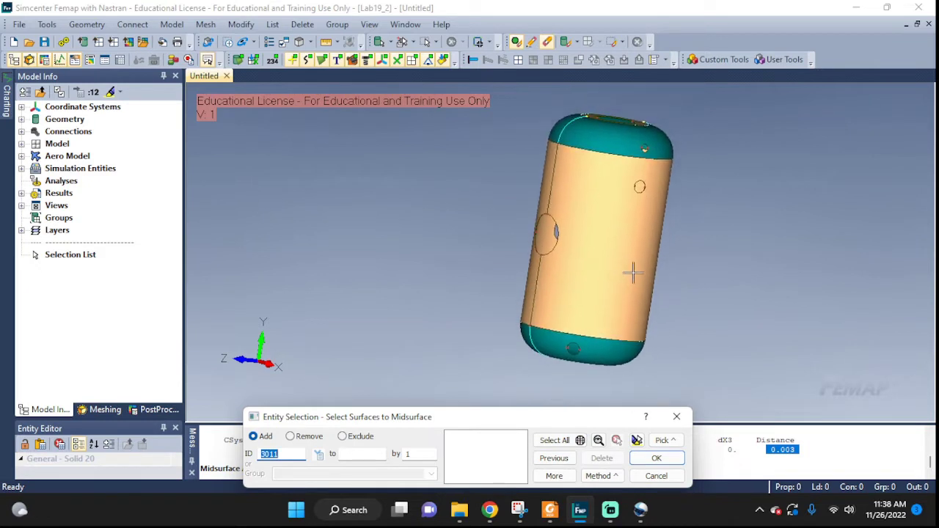
{"action": "left_click", "coordinate": [554, 440]}
{"action": "left_click", "coordinate": [635, 455]}
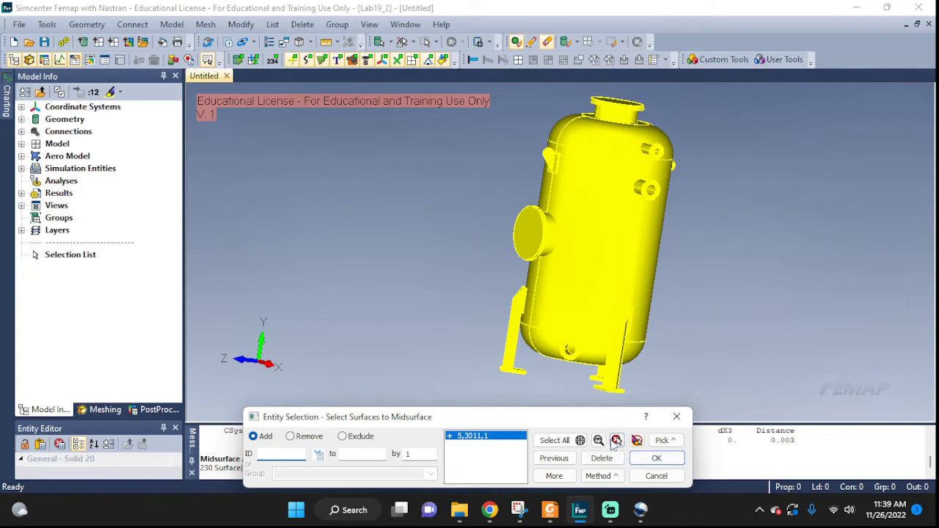
{"action": "left_click", "coordinate": [616, 440]}
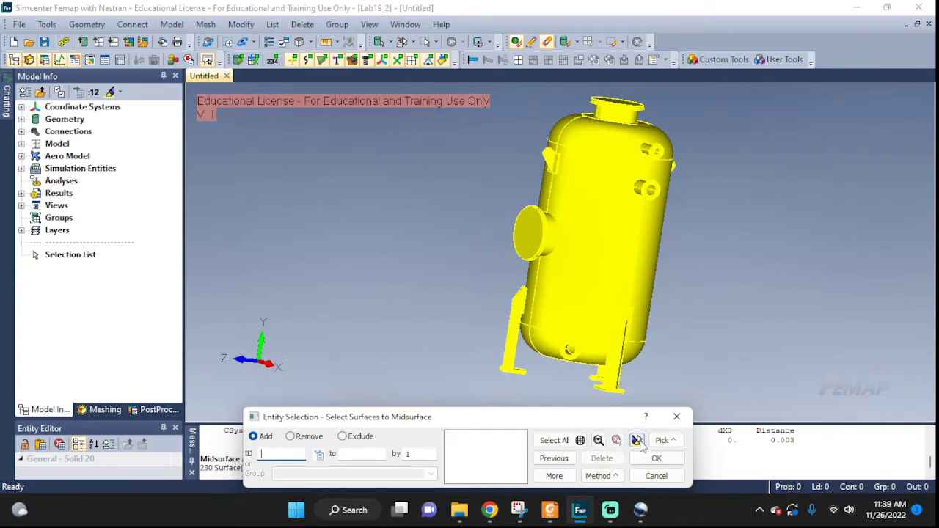
{"action": "left_click", "coordinate": [637, 440]}
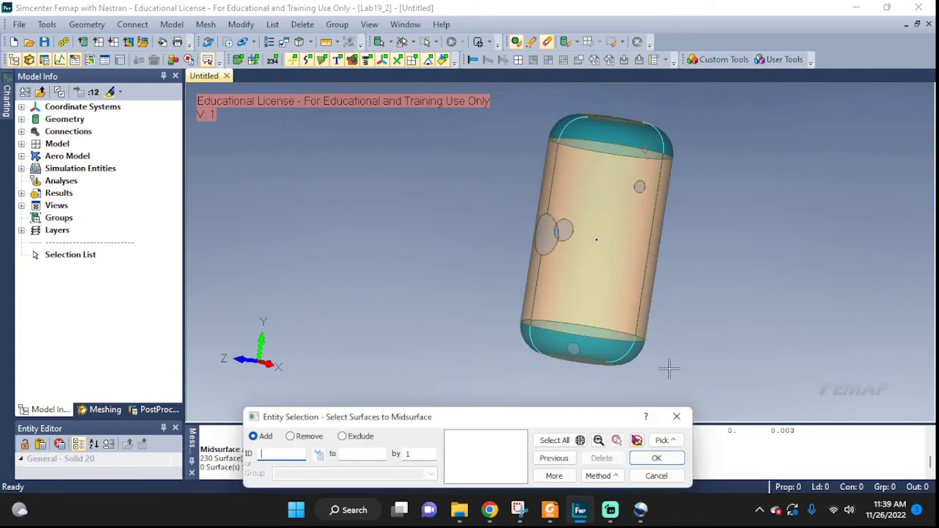
Box-select all surfaces of the vessel shell and generate their midsurfaces automatically with a target thickness of 0.0035.
{"action": "left_click", "coordinate": [662, 440]}
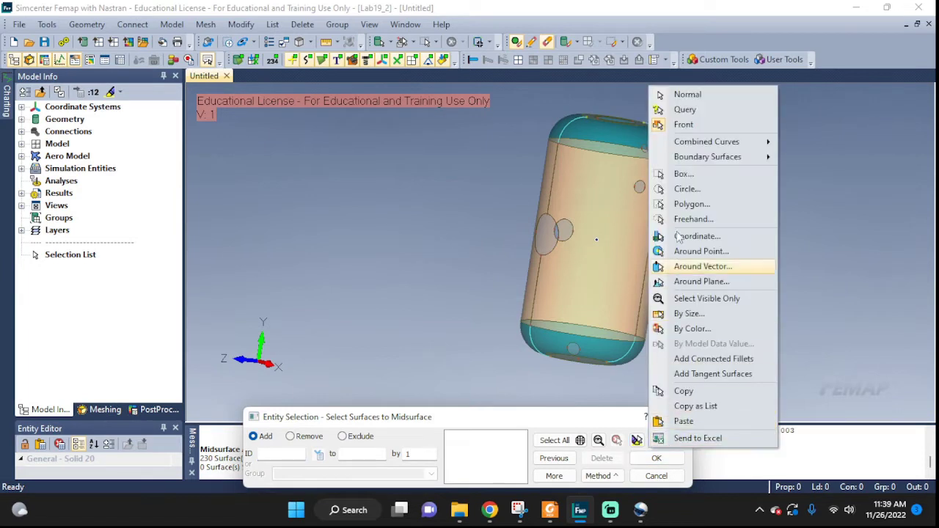
{"action": "left_click", "coordinate": [684, 174]}
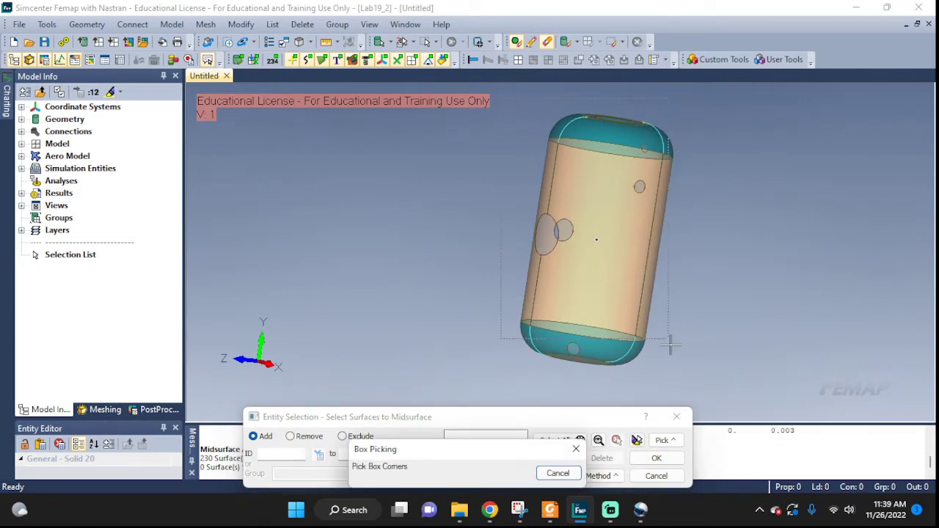
{"action": "left_click", "coordinate": [702, 387]}
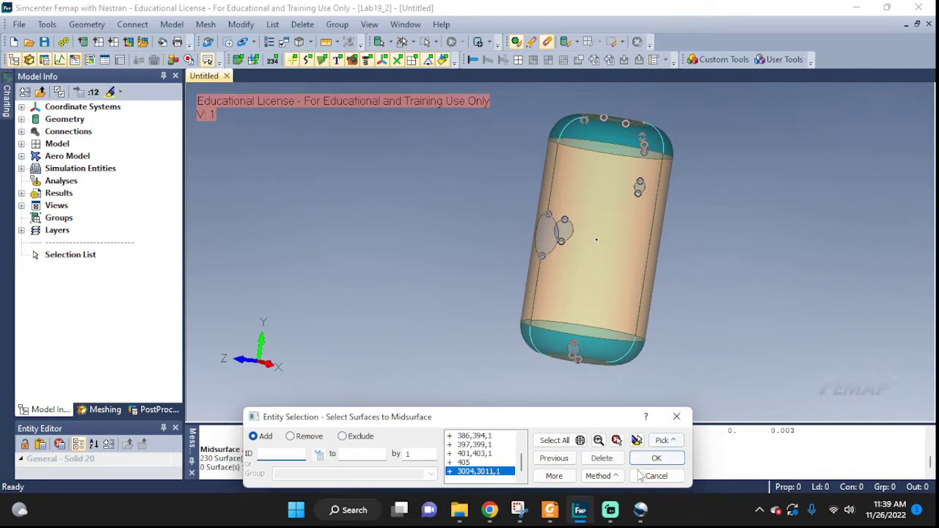
{"action": "left_click", "coordinate": [636, 440]}
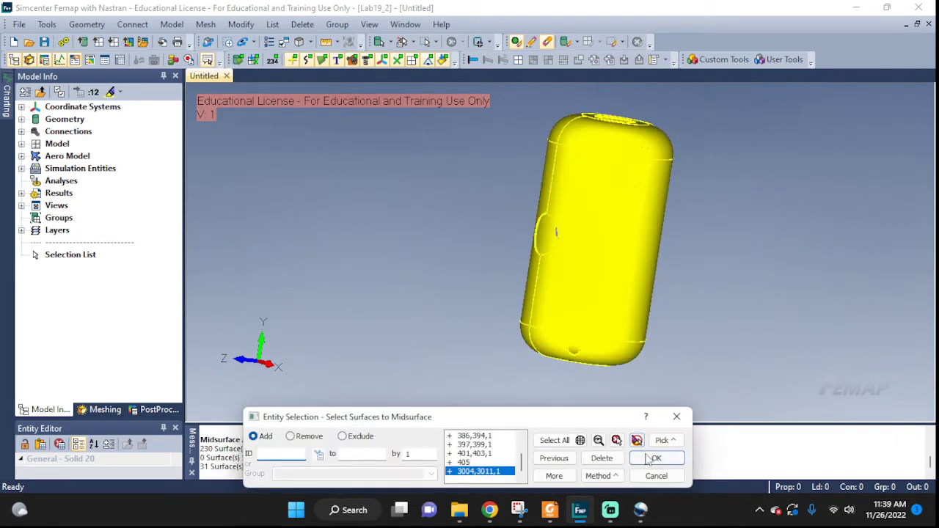
{"action": "left_click", "coordinate": [650, 458]}
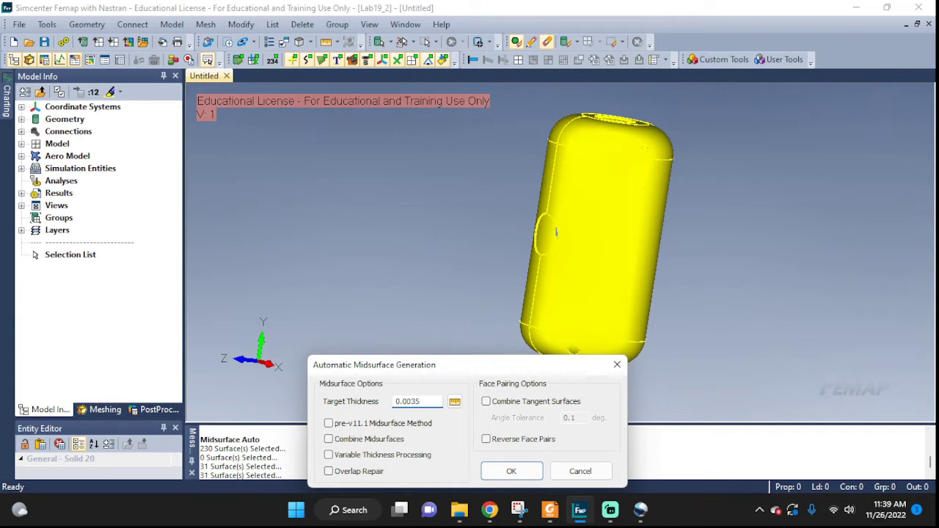
{"action": "left_click", "coordinate": [511, 471]}
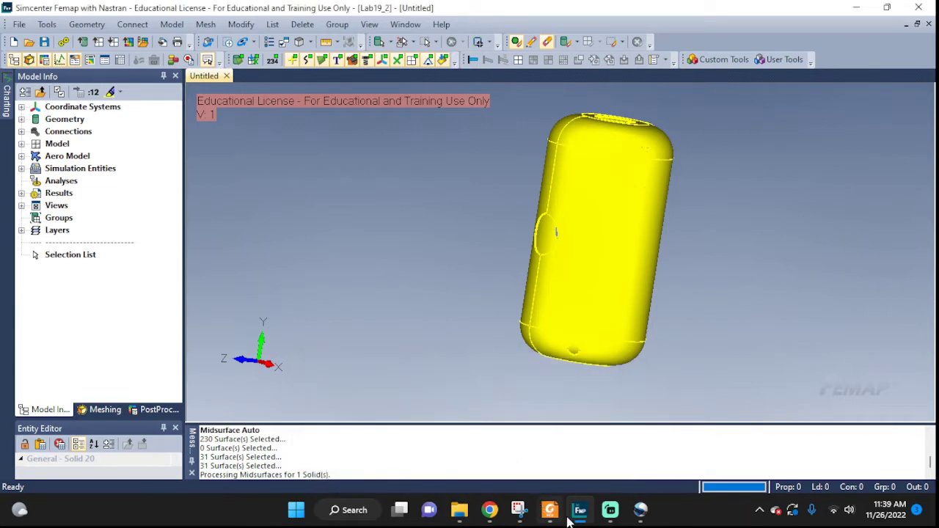
Hide the original shell solid 20..Sculpt2 so only the generated midsurfaces are shown.
{"action": "mouse_move", "coordinate": [576, 517]}
{"action": "middle_click_drag", "start_coordinate": [666, 308], "coordinate": [660, 176]}
{"action": "left_click", "coordinate": [22, 120]}
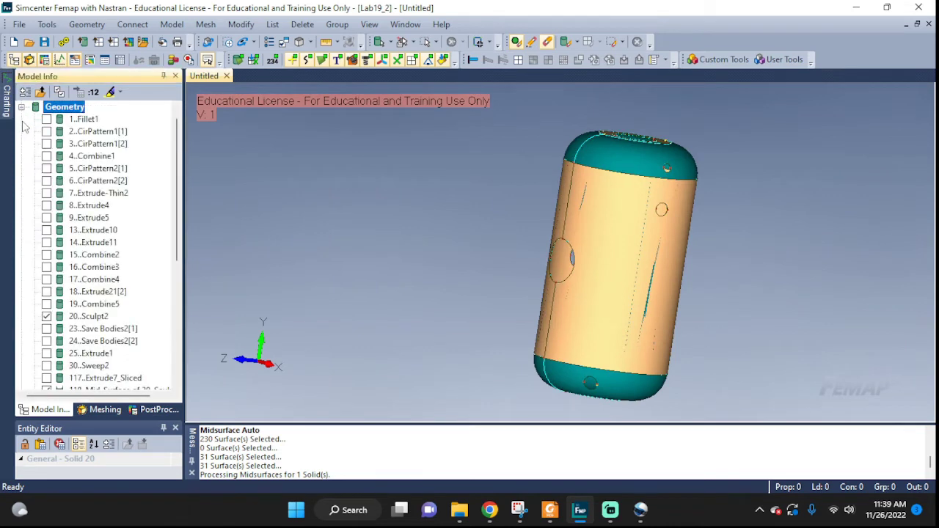
{"action": "scroll", "coordinate": [95, 143], "scroll_direction": "down", "scroll_amount": 5}
{"action": "scroll", "coordinate": [95, 145], "scroll_direction": "down", "scroll_amount": 2}
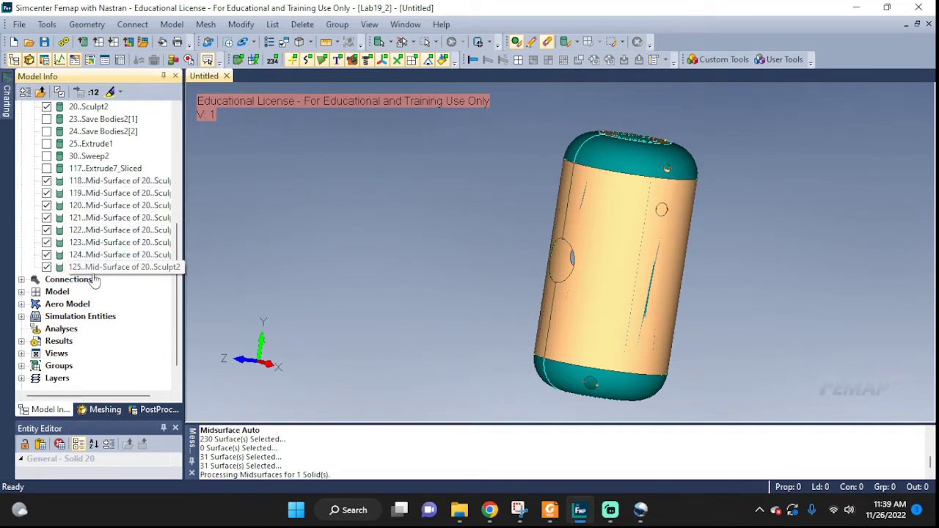
{"action": "scroll", "coordinate": [115, 190], "scroll_direction": "up", "scroll_amount": 1}
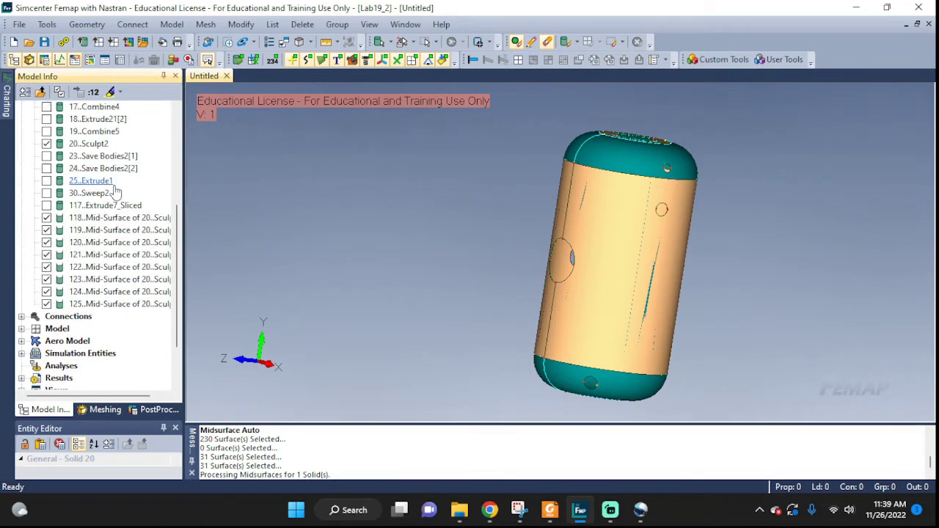
{"action": "scroll", "coordinate": [115, 191], "scroll_direction": "up", "scroll_amount": 2}
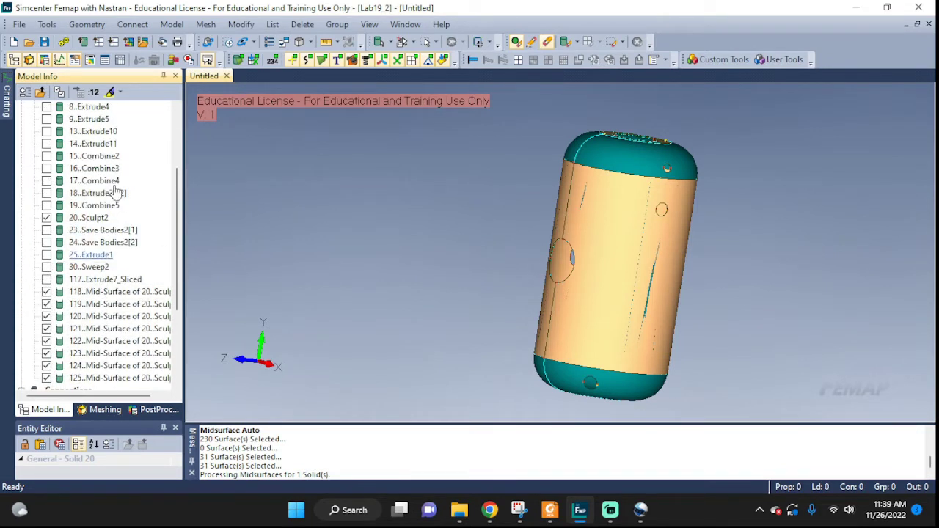
{"action": "left_click", "coordinate": [46, 219]}
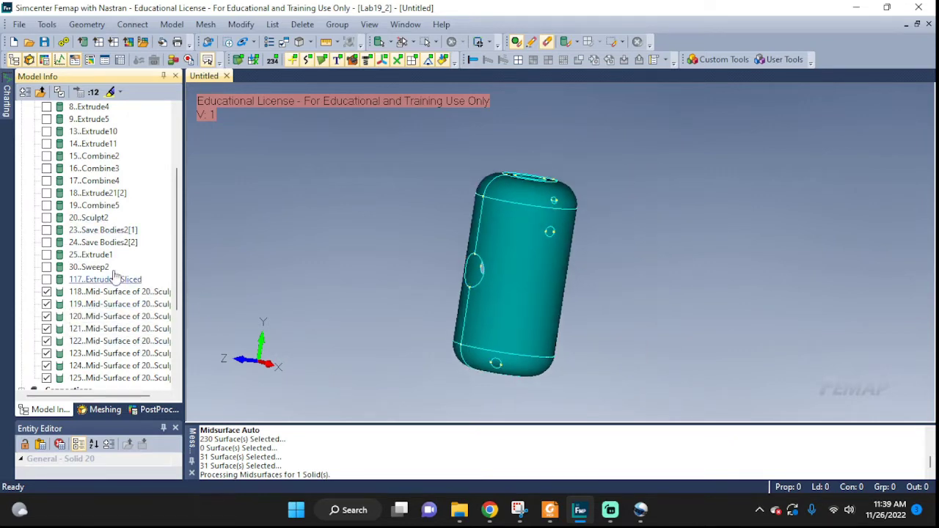
Examine the shell's midsurfaces in the geometry list and up close around the top opening and nozzle holes.
{"action": "scroll", "coordinate": [113, 275], "scroll_direction": "up", "scroll_amount": 3}
{"action": "scroll", "coordinate": [112, 257], "scroll_direction": "down", "scroll_amount": 4}
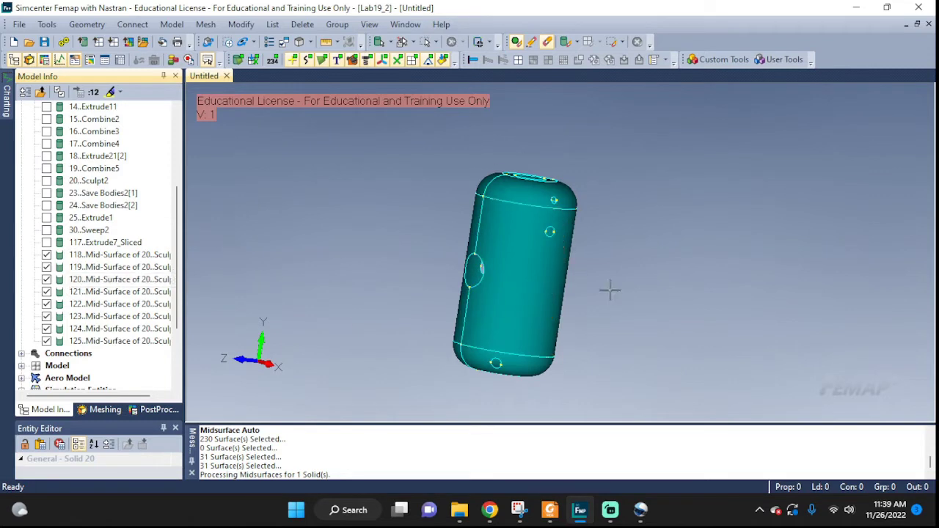
{"action": "middle_click_drag", "start_coordinate": [608, 286], "coordinate": [664, 294]}
{"action": "scroll", "coordinate": [499, 193], "scroll_direction": "up", "scroll_amount": 10}
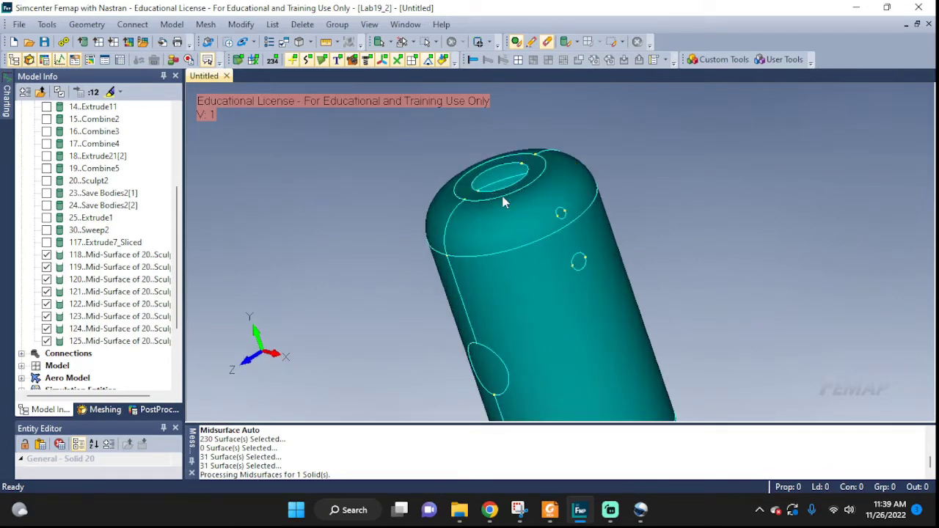
{"action": "scroll", "coordinate": [539, 170], "scroll_direction": "up", "scroll_amount": 10}
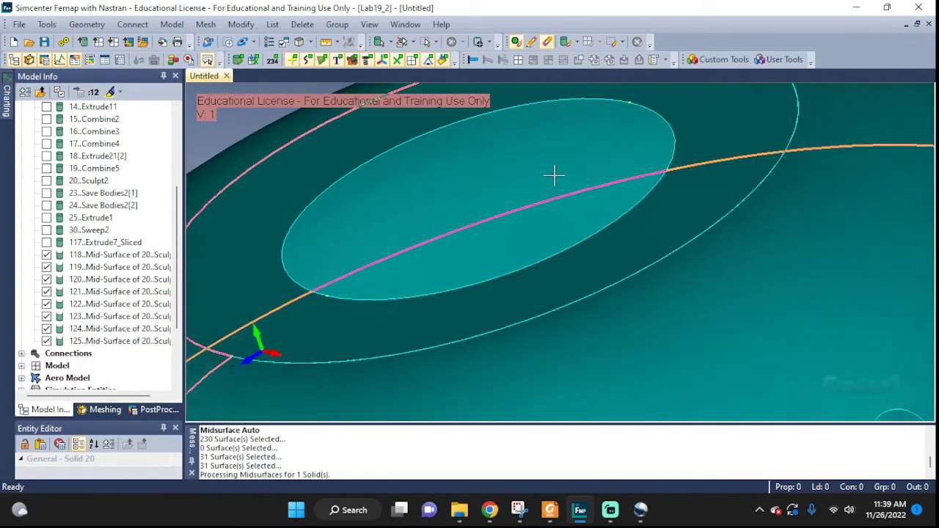
{"action": "scroll", "coordinate": [544, 223], "scroll_direction": "down", "scroll_amount": 10}
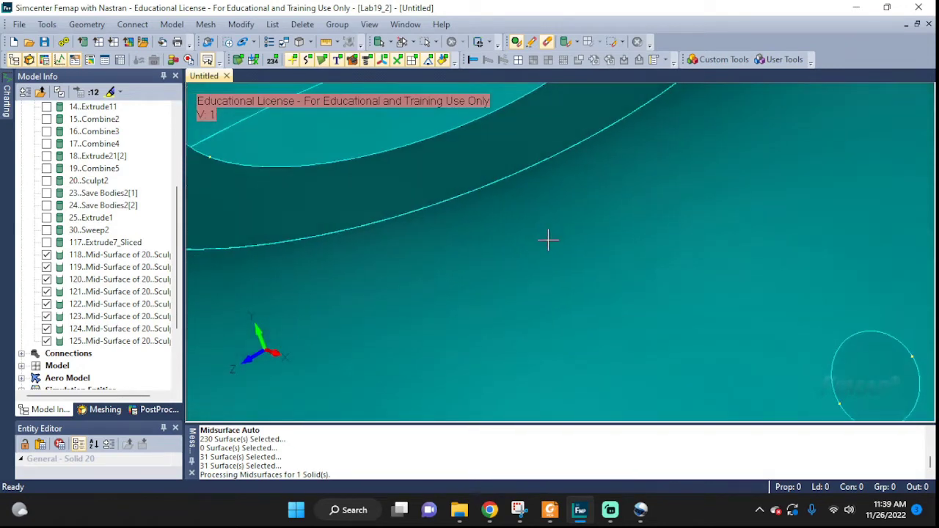
{"action": "scroll", "coordinate": [697, 366], "scroll_direction": "down", "scroll_amount": 5}
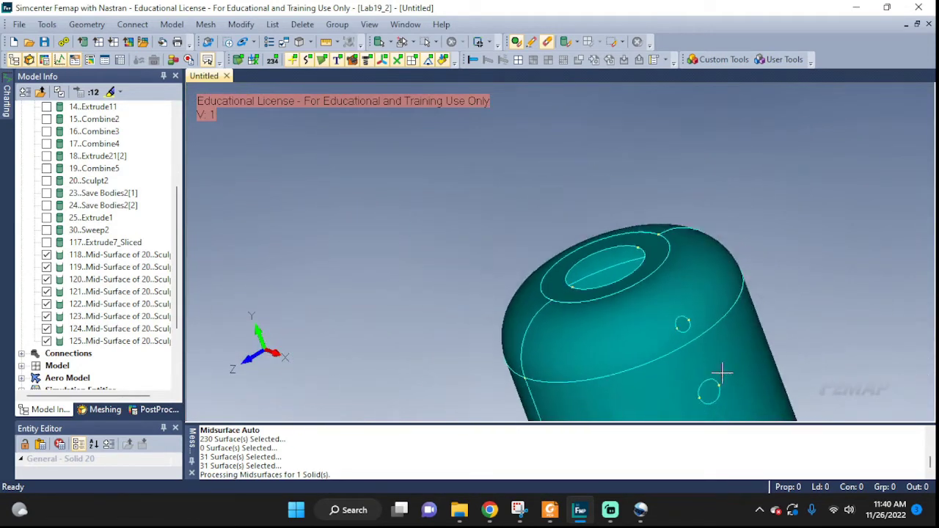
{"action": "middle_click_drag", "start_coordinate": [723, 374], "coordinate": [650, 259]}
Turn on the visibility of all geometry in the model.
{"action": "key", "text": "ctrl+q"}
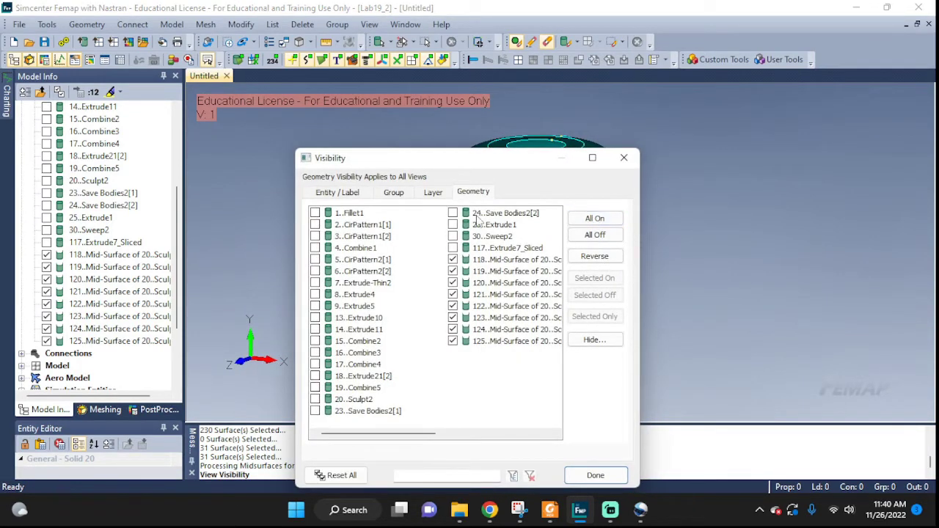
{"action": "left_click", "coordinate": [595, 219]}
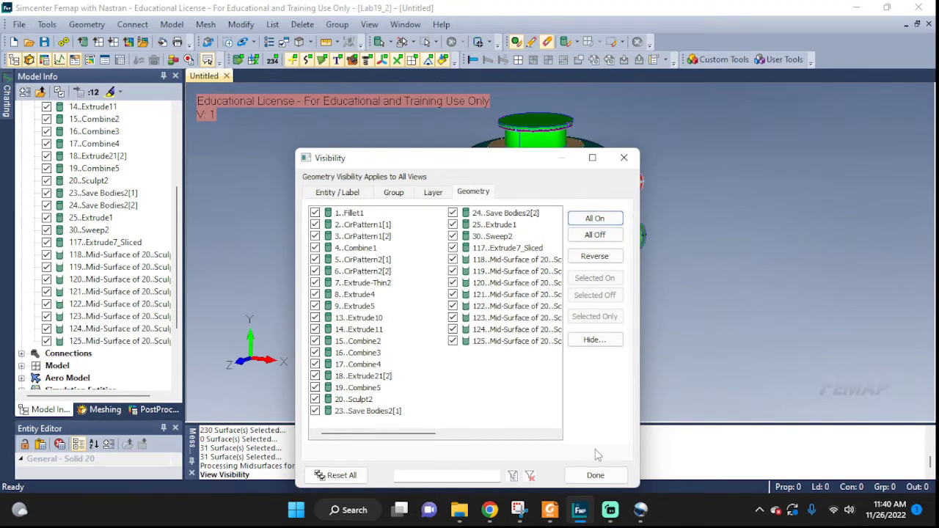
{"action": "left_click", "coordinate": [595, 475]}
{"action": "scroll", "coordinate": [664, 331], "scroll_direction": "down", "scroll_amount": 3}
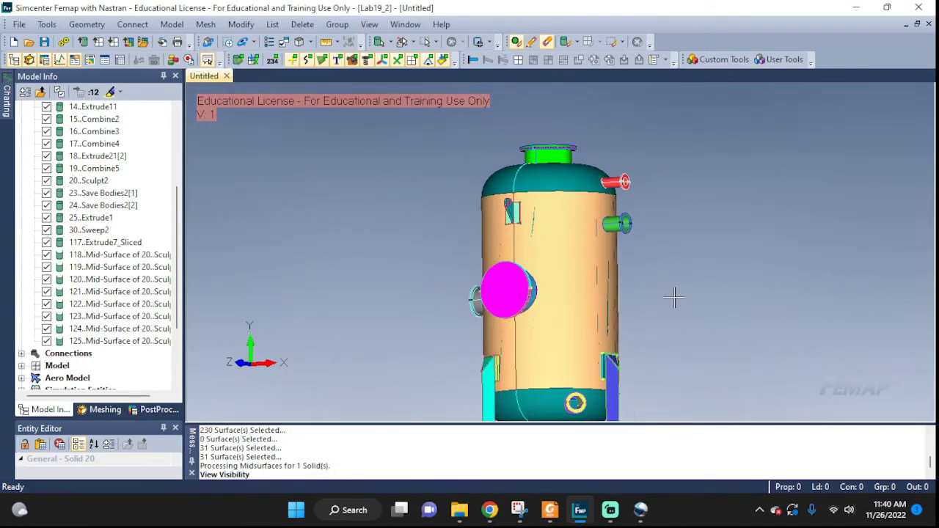
Select the red and green flanged nozzles on the vessel's upper side with multiple selection and show only these two solids.
{"action": "middle_click_drag", "start_coordinate": [682, 319], "coordinate": [603, 176], "text": "ctrl"}
{"action": "scroll", "coordinate": [685, 192], "scroll_direction": "up", "scroll_amount": 8}
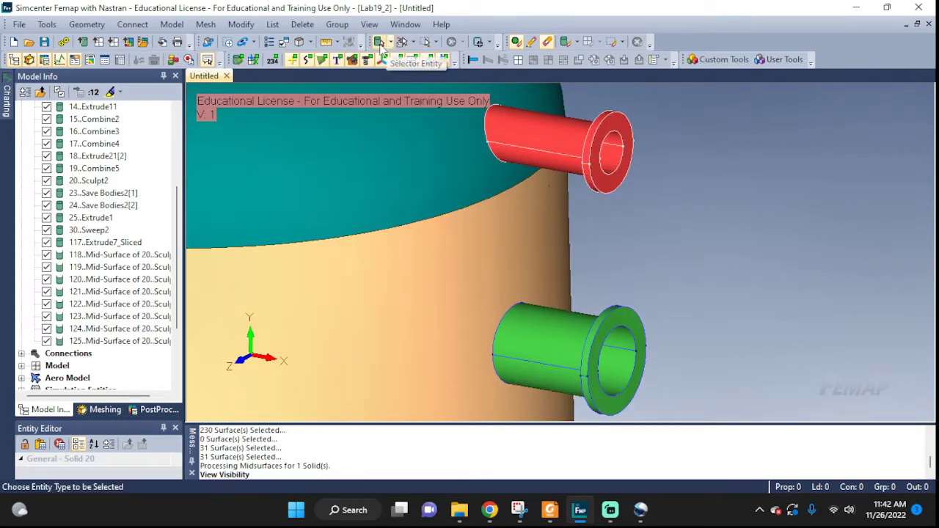
{"action": "left_click", "coordinate": [380, 42]}
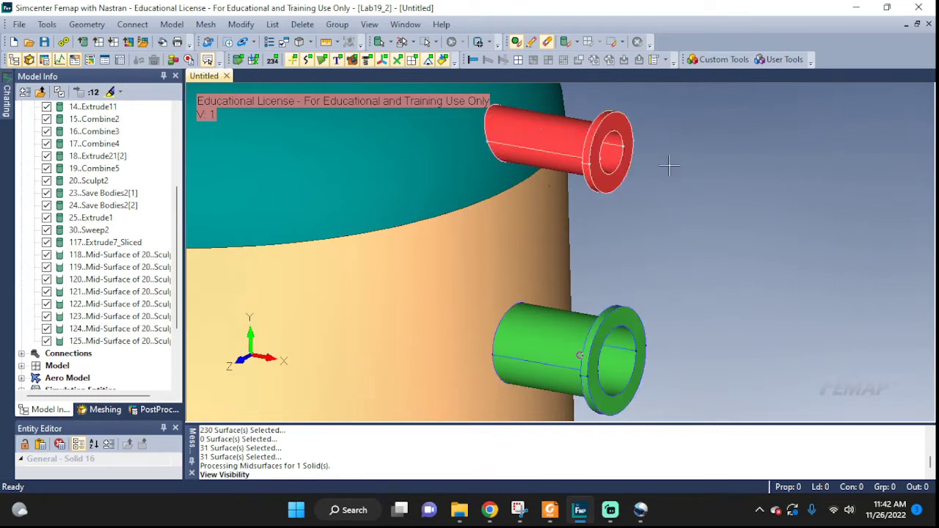
{"action": "right_click", "coordinate": [749, 247]}
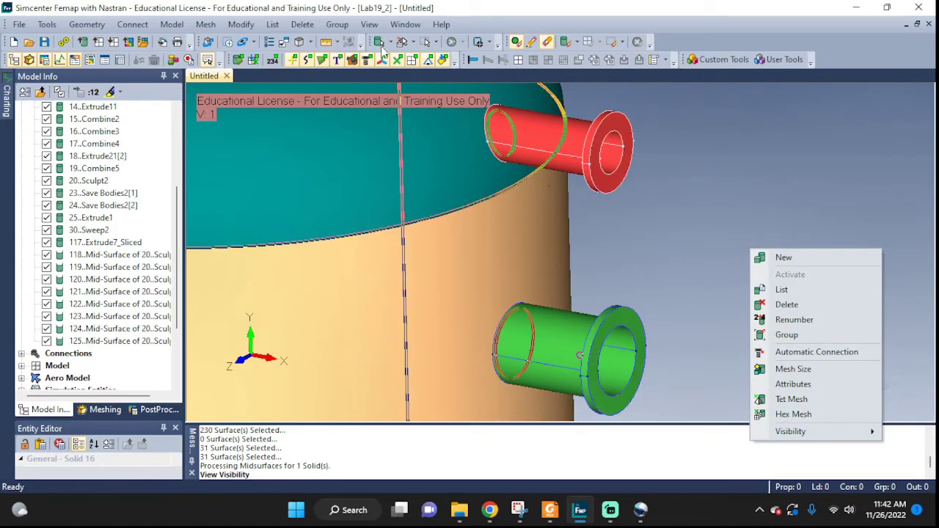
{"action": "left_click", "coordinate": [402, 42]}
{"action": "left_click", "coordinate": [410, 42]}
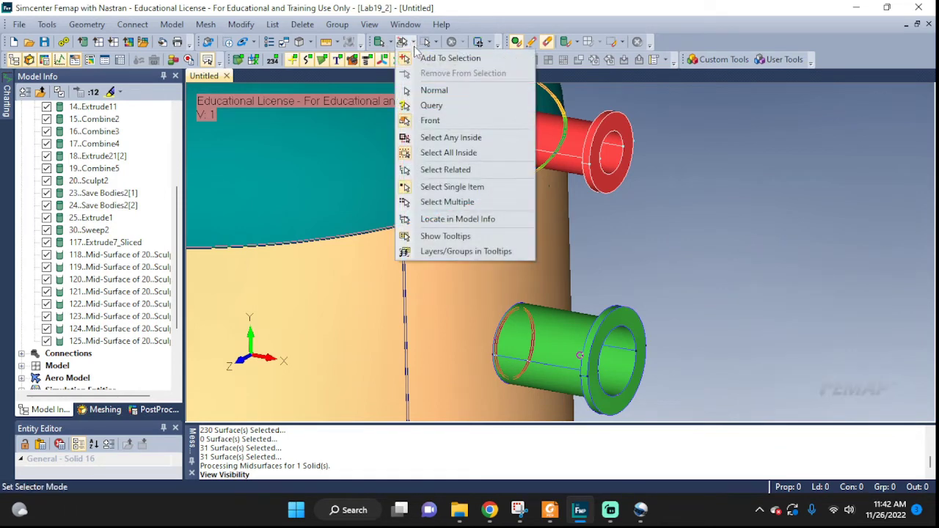
{"action": "left_click", "coordinate": [448, 203]}
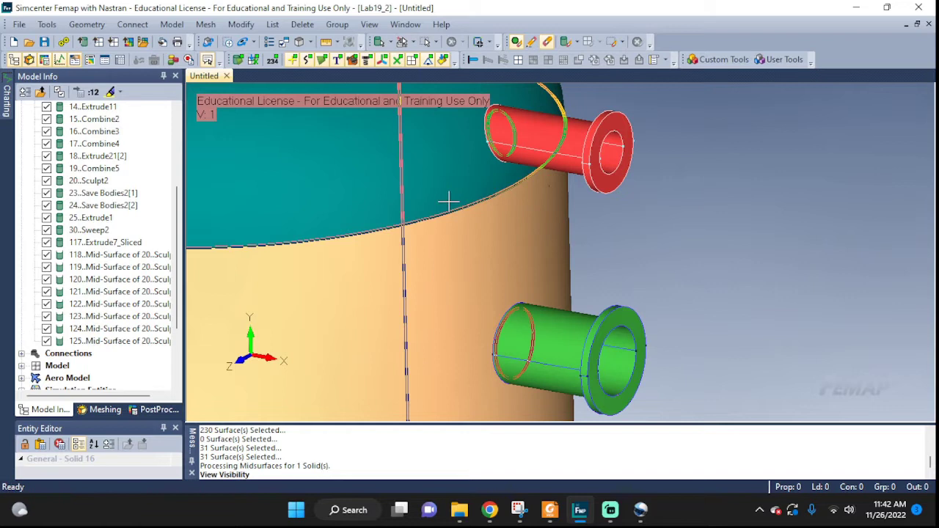
{"action": "left_click", "coordinate": [573, 146]}
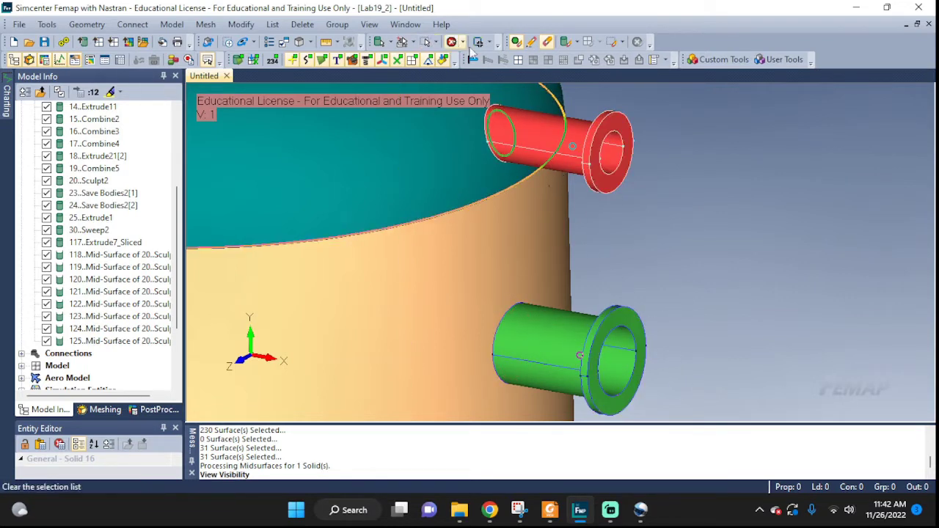
{"action": "right_click", "coordinate": [640, 202]}
{"action": "mouse_move", "coordinate": [719, 385]}
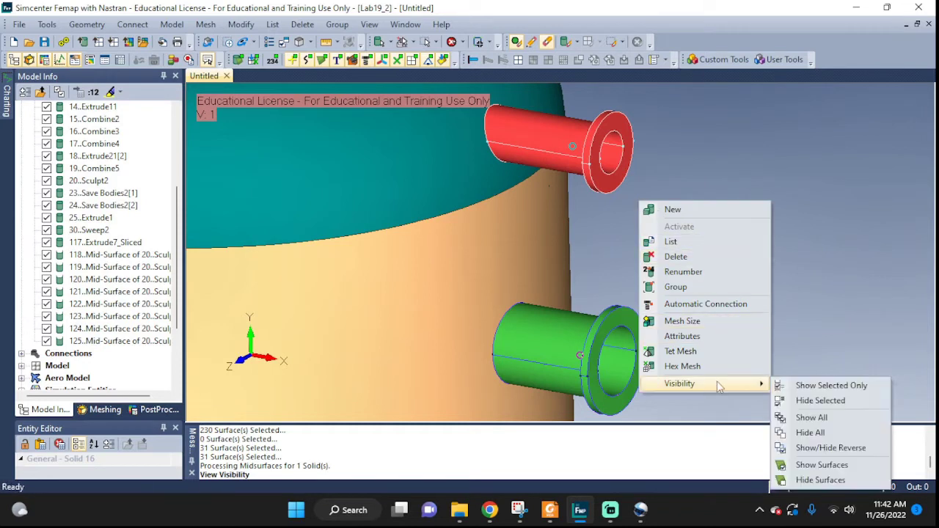
{"action": "left_click", "coordinate": [831, 386]}
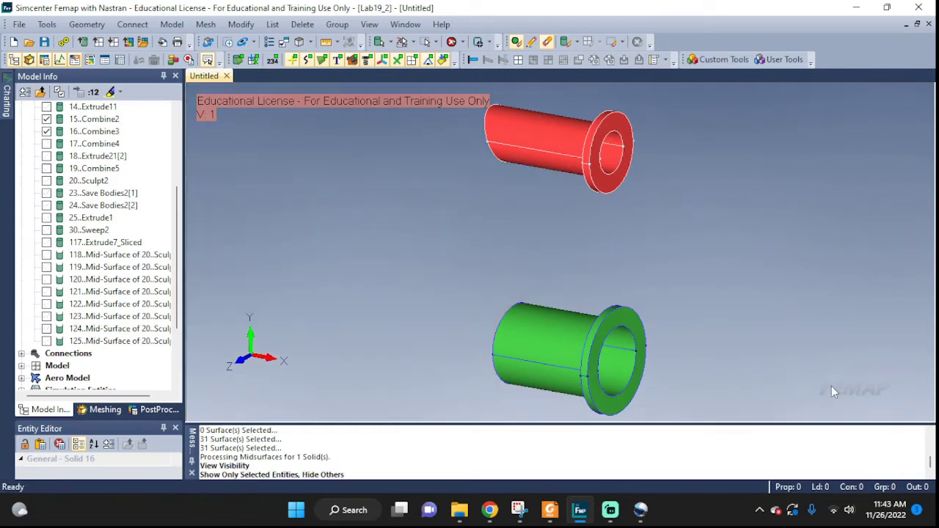
Start an automatic midsurface extraction for the two flanged nozzles.
{"action": "scroll", "coordinate": [668, 256], "scroll_direction": "down", "scroll_amount": 3}
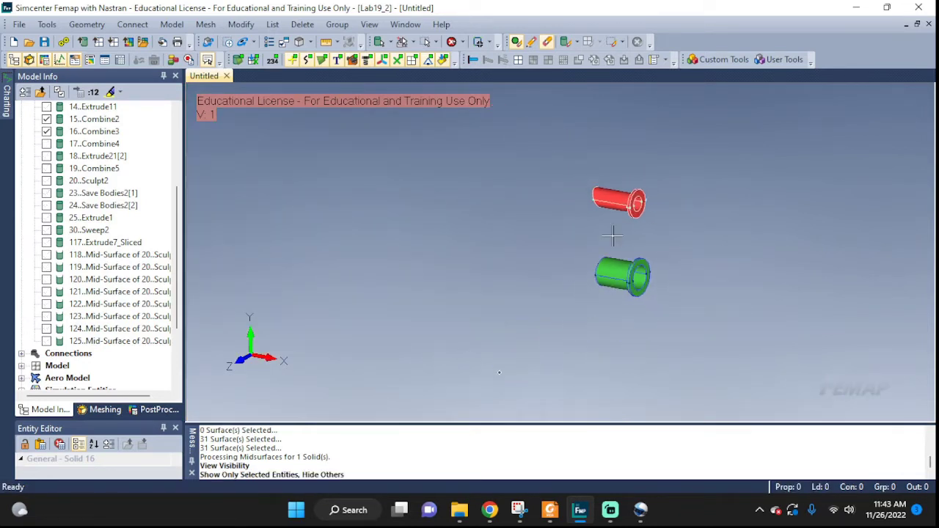
{"action": "scroll", "coordinate": [655, 219], "scroll_direction": "up", "scroll_amount": 2}
{"action": "middle_click_drag", "start_coordinate": [711, 199], "coordinate": [708, 225]}
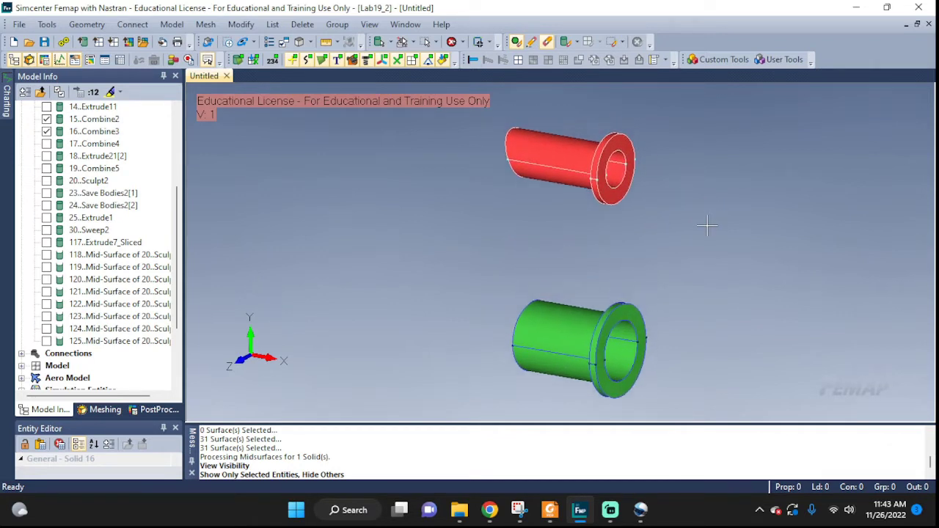
{"action": "left_click", "coordinate": [89, 26]}
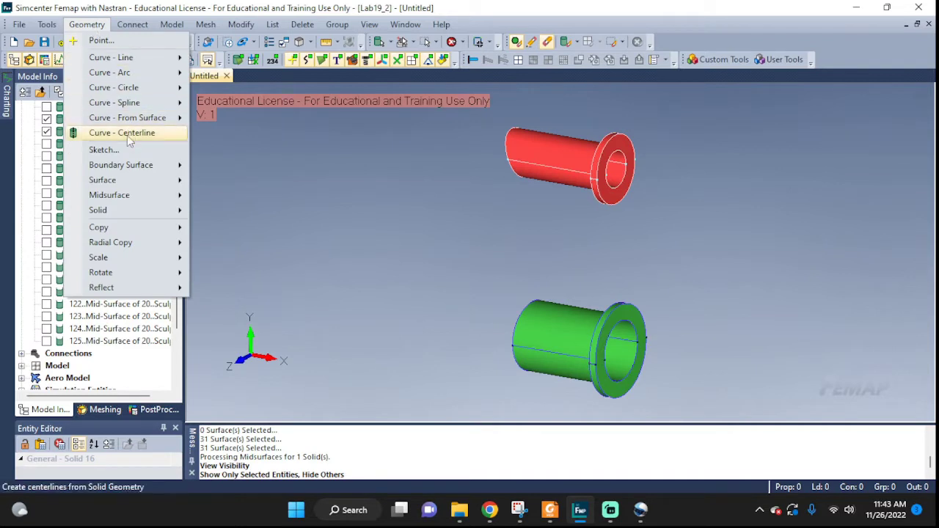
{"action": "mouse_move", "coordinate": [151, 196]}
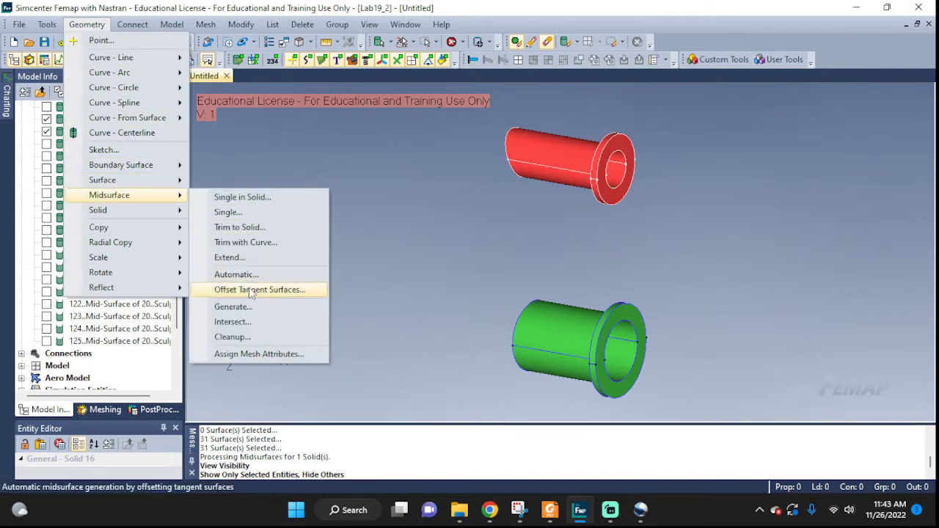
{"action": "left_click", "coordinate": [233, 275]}
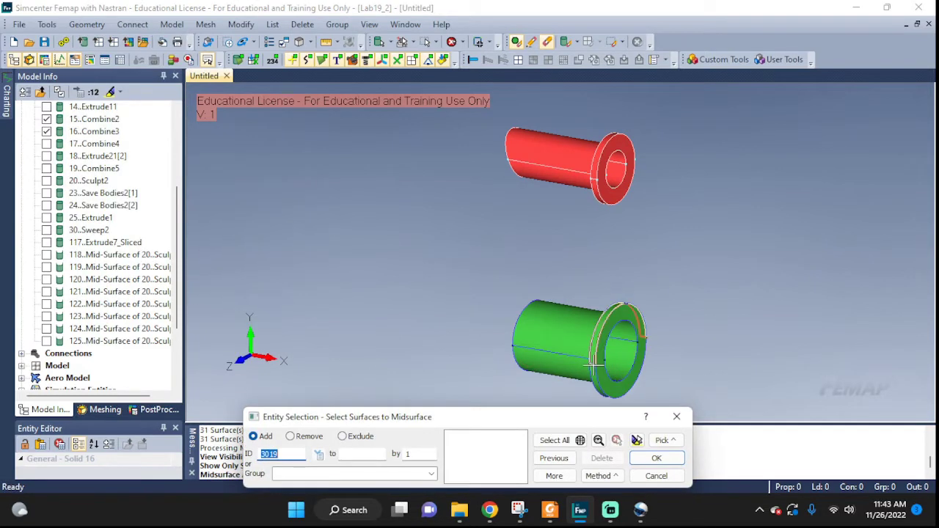
Measure the red nozzle's flange thickness between the edge points 456 and 455 on its rim.
{"action": "left_click", "coordinate": [327, 44]}
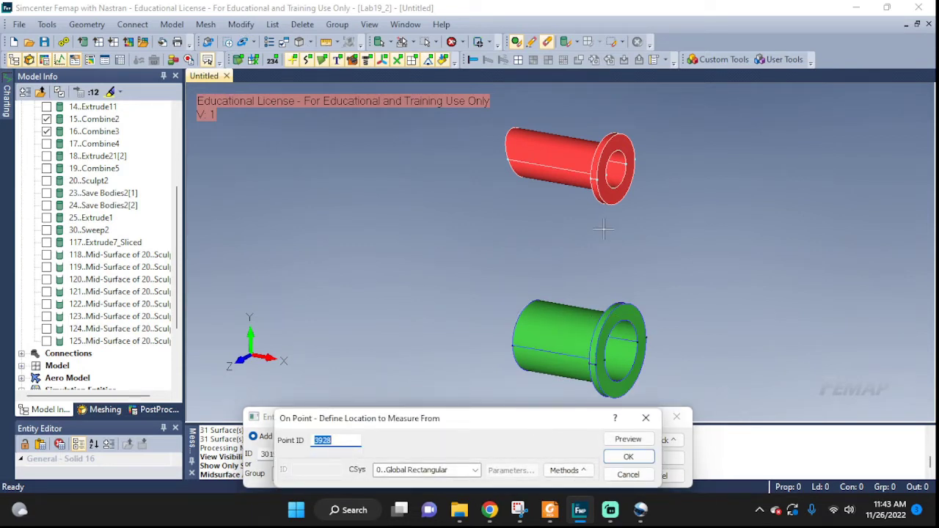
{"action": "scroll", "coordinate": [602, 224], "scroll_direction": "up", "scroll_amount": 6}
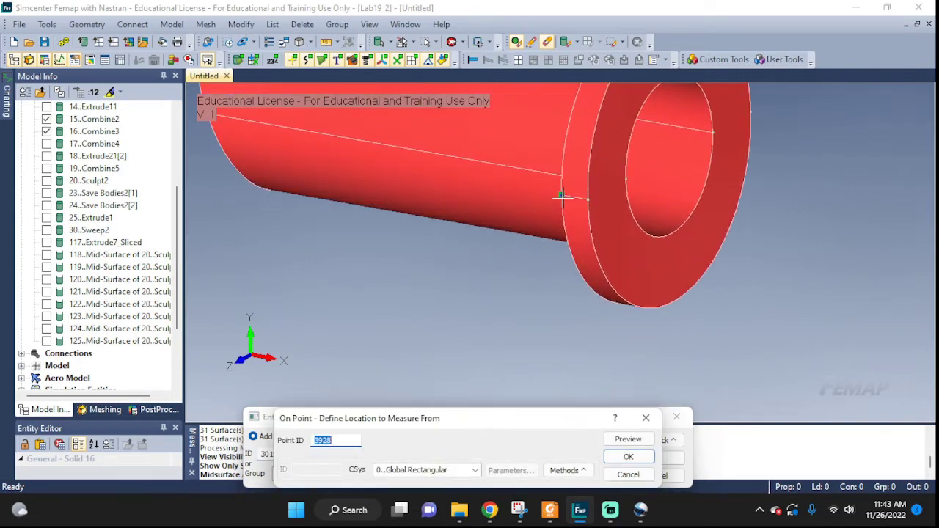
{"action": "left_click", "coordinate": [561, 196]}
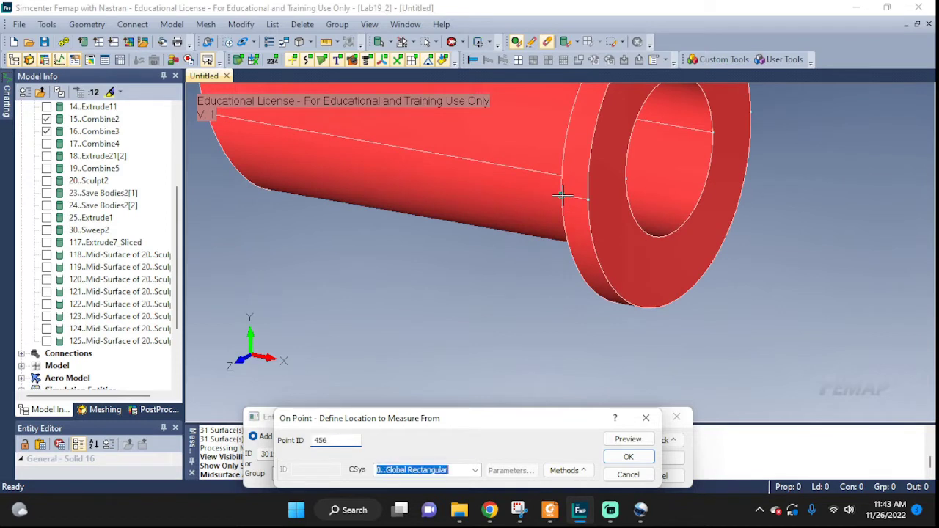
{"action": "left_click", "coordinate": [628, 456]}
{"action": "left_click", "coordinate": [587, 200]}
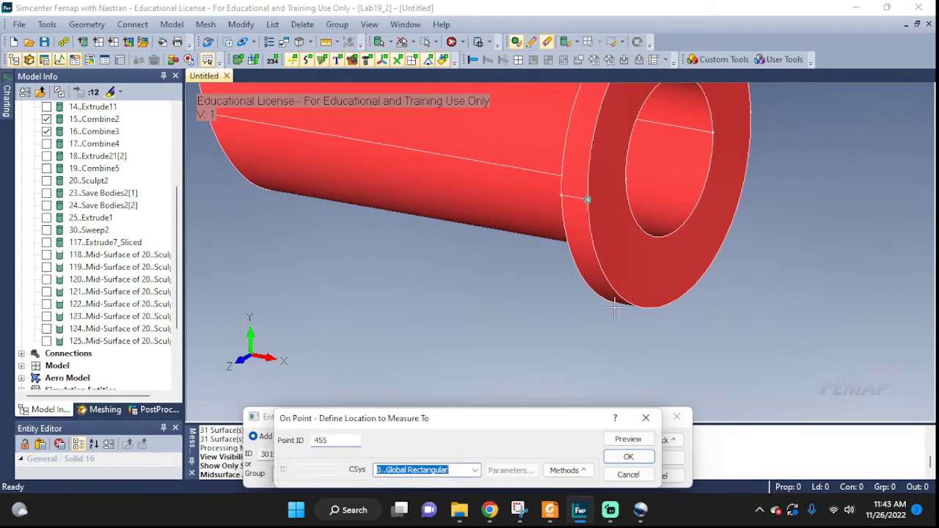
{"action": "left_click", "coordinate": [628, 456]}
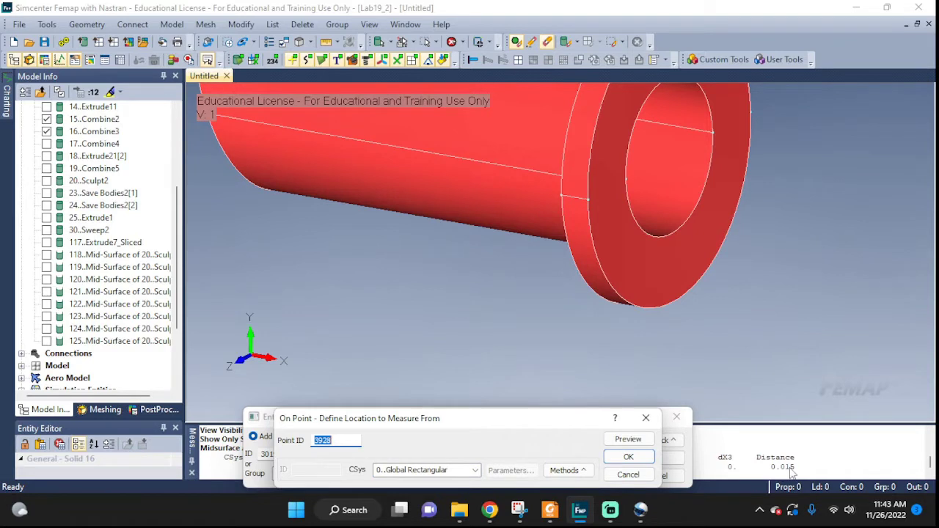
Measure the green nozzle's flange thickness between the two edge points on its rim and end the measurement.
{"action": "middle_click_drag", "start_coordinate": [679, 320], "coordinate": [688, 101]}
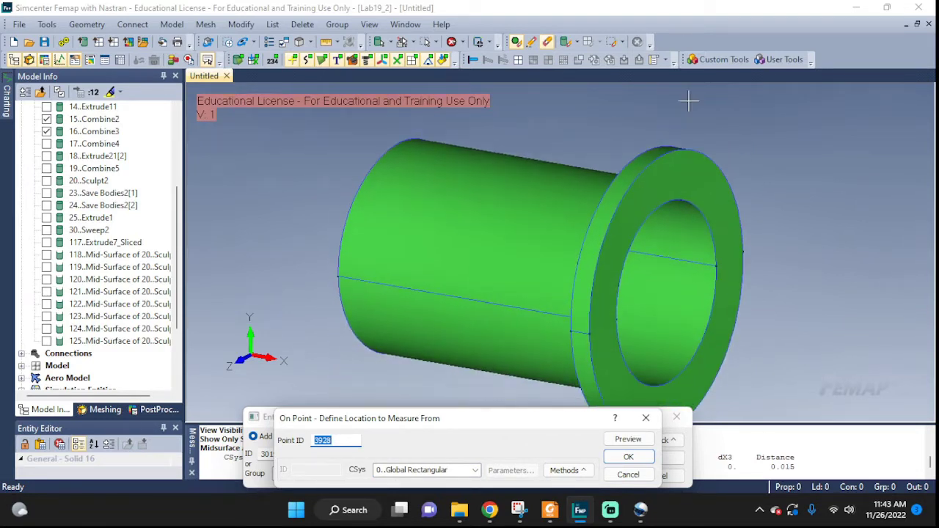
{"action": "scroll", "coordinate": [589, 308], "scroll_direction": "up", "scroll_amount": 4}
{"action": "left_click", "coordinate": [586, 289]}
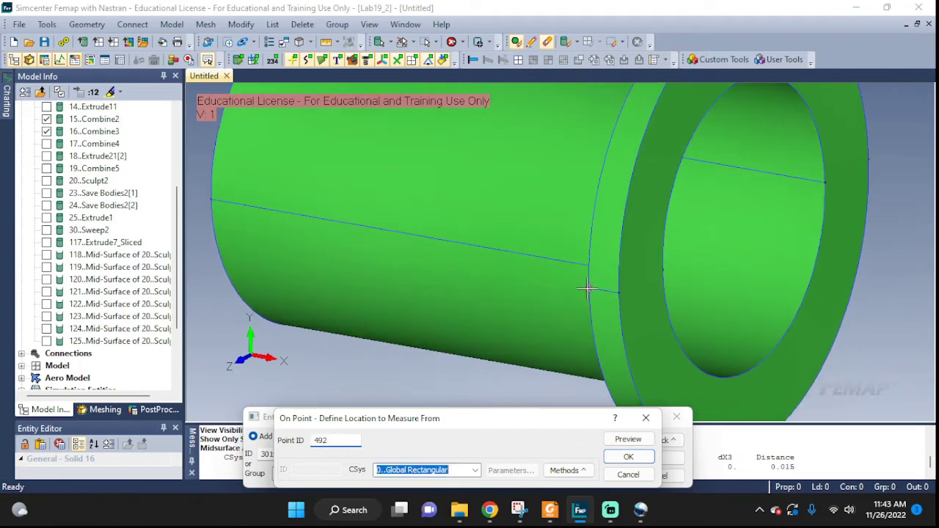
{"action": "left_click", "coordinate": [629, 457]}
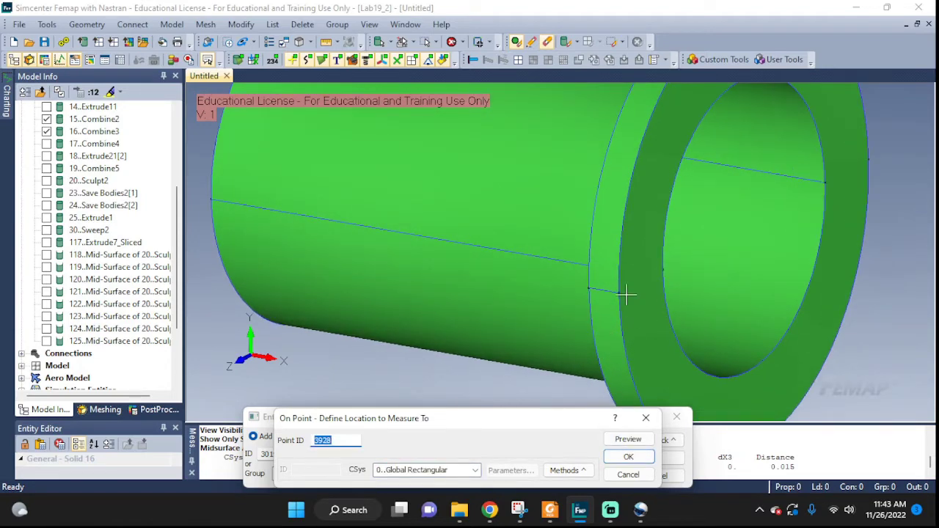
{"action": "left_click", "coordinate": [620, 292]}
{"action": "left_click", "coordinate": [628, 456]}
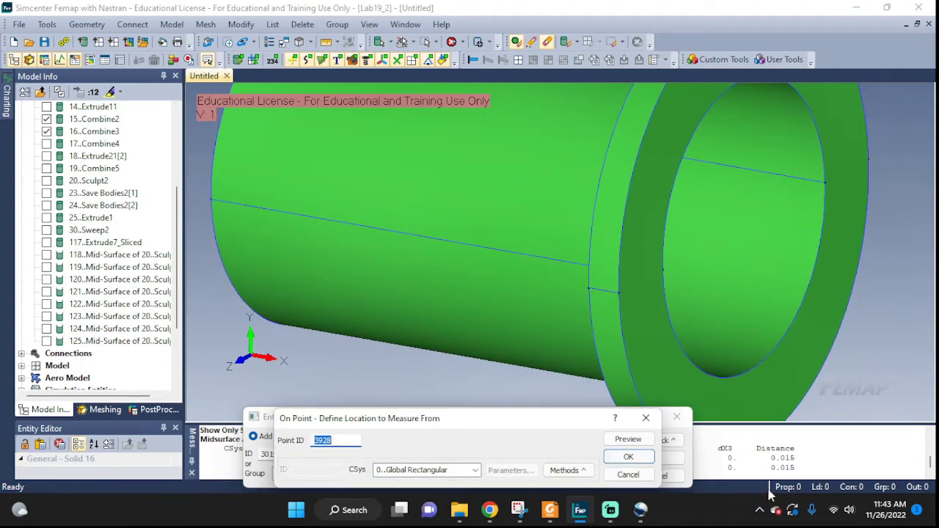
{"action": "left_click", "coordinate": [628, 475]}
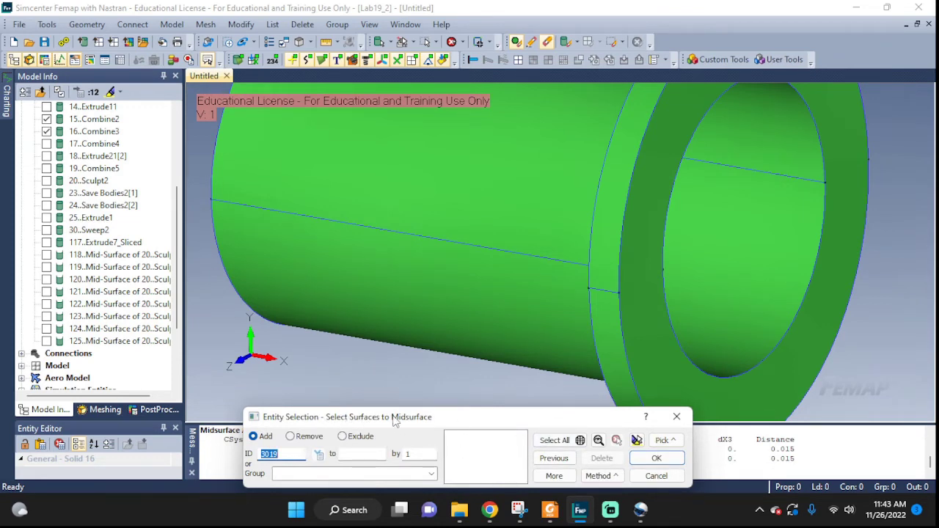
Box-select all surfaces of both flanged nozzles and generate their midsurfaces automatically with a target thickness of 0.016.
{"action": "scroll", "coordinate": [613, 293], "scroll_direction": "down", "scroll_amount": 5}
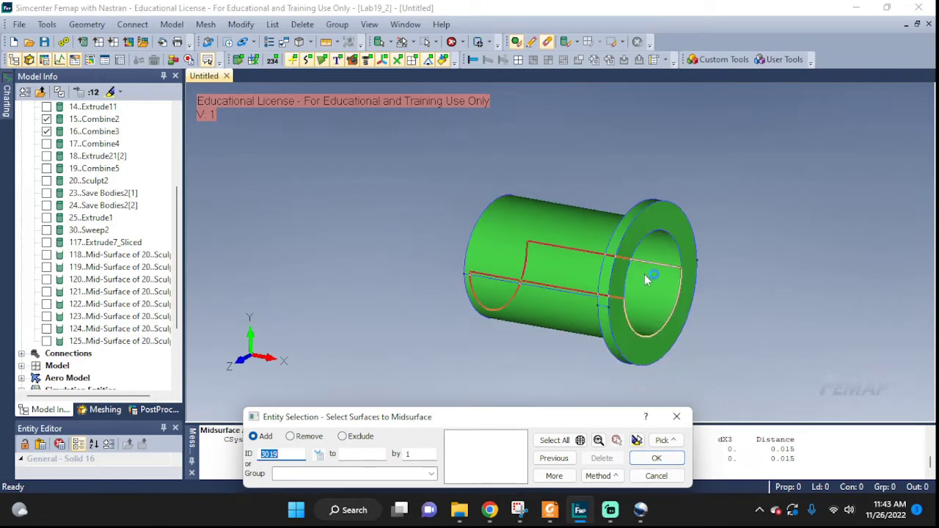
{"action": "scroll", "coordinate": [645, 279], "scroll_direction": "down", "scroll_amount": 5}
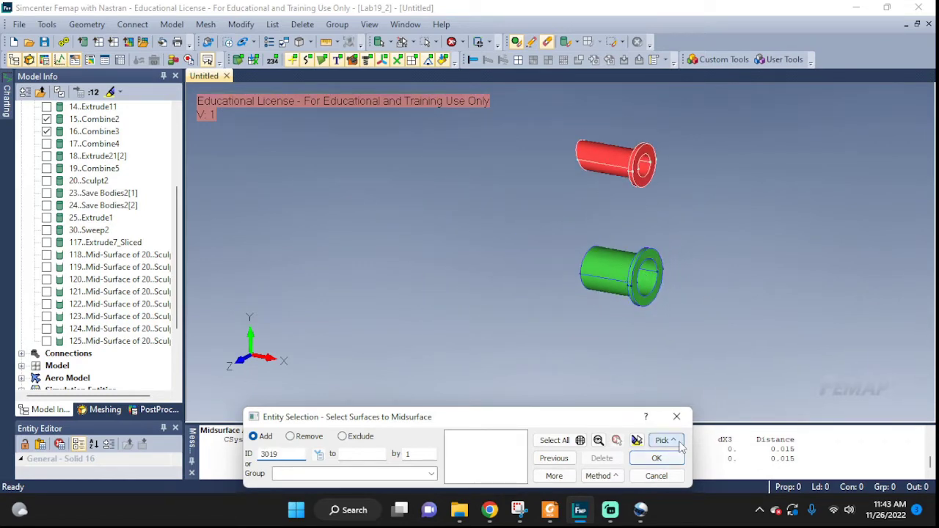
{"action": "left_click", "coordinate": [663, 440]}
{"action": "left_click", "coordinate": [704, 177]}
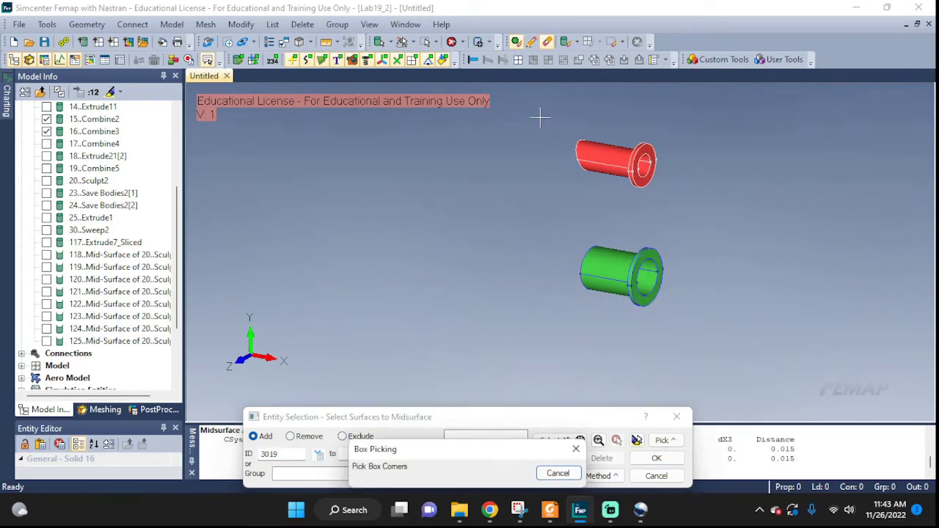
{"action": "left_click_drag", "start_coordinate": [539, 117], "coordinate": [686, 336]}
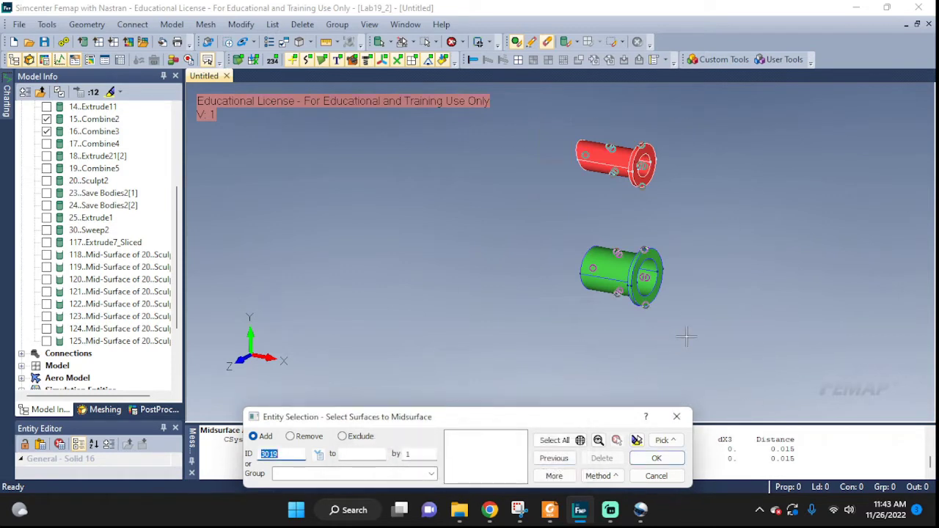
{"action": "left_click", "coordinate": [665, 476]}
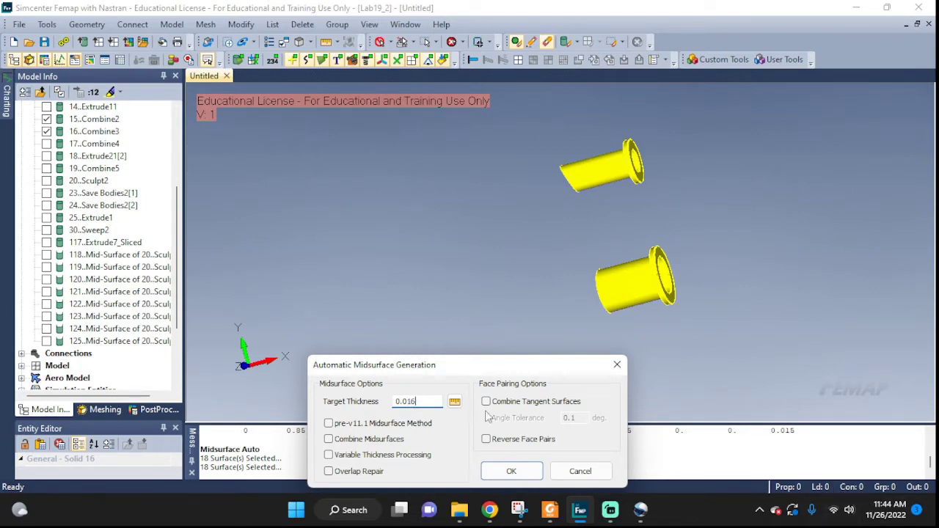
{"action": "left_click", "coordinate": [512, 471]}
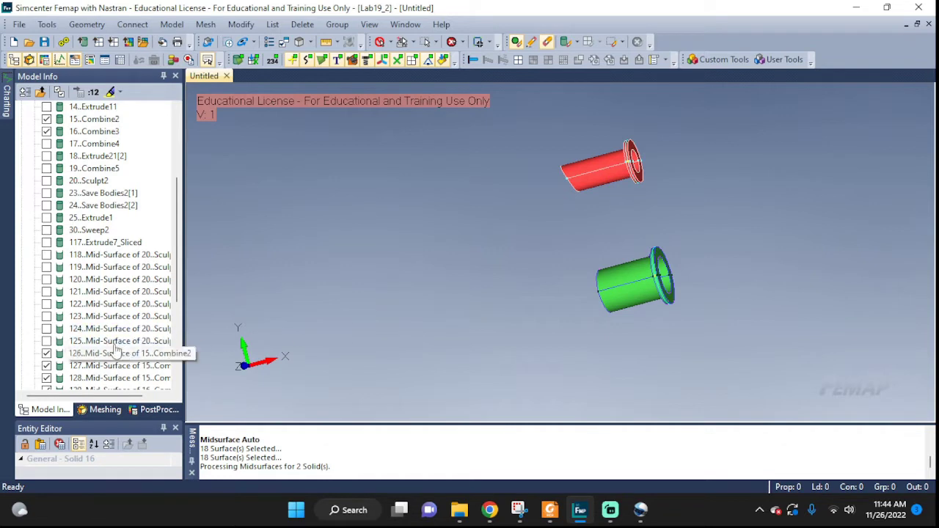
Hide the nozzle solids Combine2 and Combine3 and examine the midsurfaces of both nozzles up close.
{"action": "scroll", "coordinate": [77, 301], "scroll_direction": "up", "scroll_amount": 2}
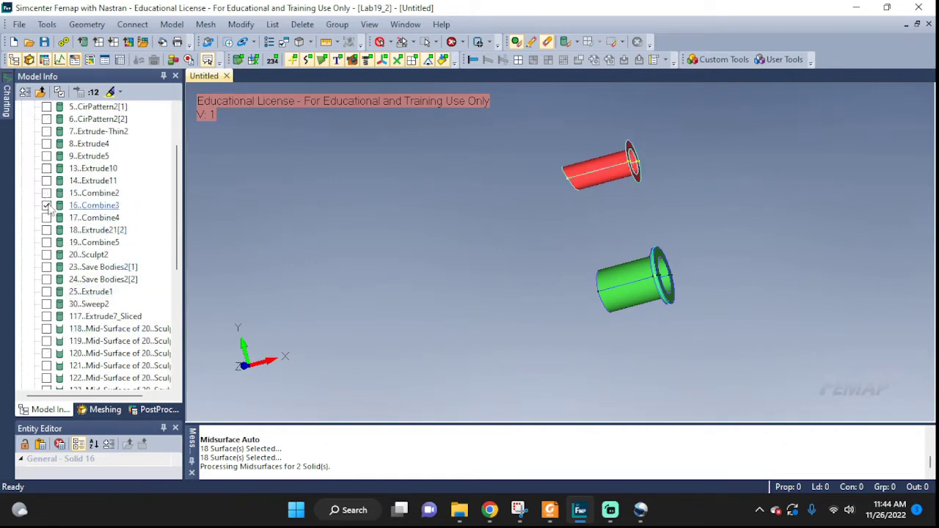
{"action": "middle_click_drag", "start_coordinate": [560, 304], "coordinate": [682, 255]}
{"action": "scroll", "coordinate": [682, 255], "scroll_direction": "up", "scroll_amount": 4}
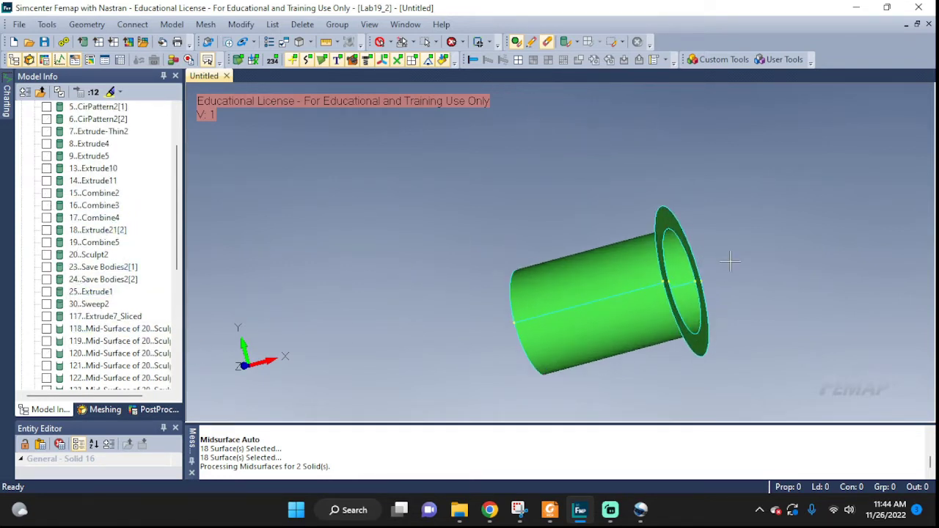
{"action": "middle_click_drag", "start_coordinate": [717, 298], "coordinate": [653, 352]}
{"action": "middle_click_drag", "start_coordinate": [674, 170], "coordinate": [604, 313]}
Turn on the visibility of all geometry and bring the whole vessel back into view.
{"action": "key", "text": "ctrl+q"}
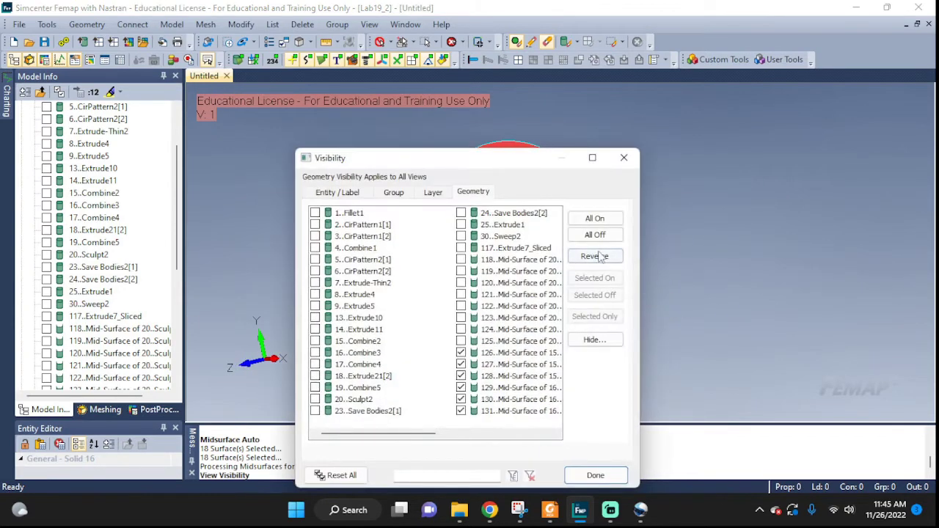
{"action": "left_click", "coordinate": [594, 218]}
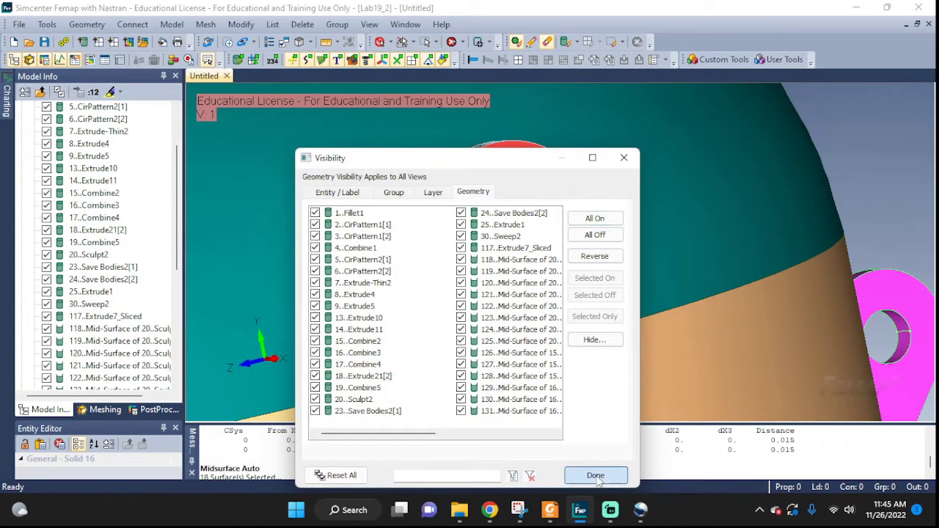
{"action": "left_click", "coordinate": [595, 475]}
{"action": "middle_click_drag", "start_coordinate": [639, 356], "coordinate": [779, 299]}
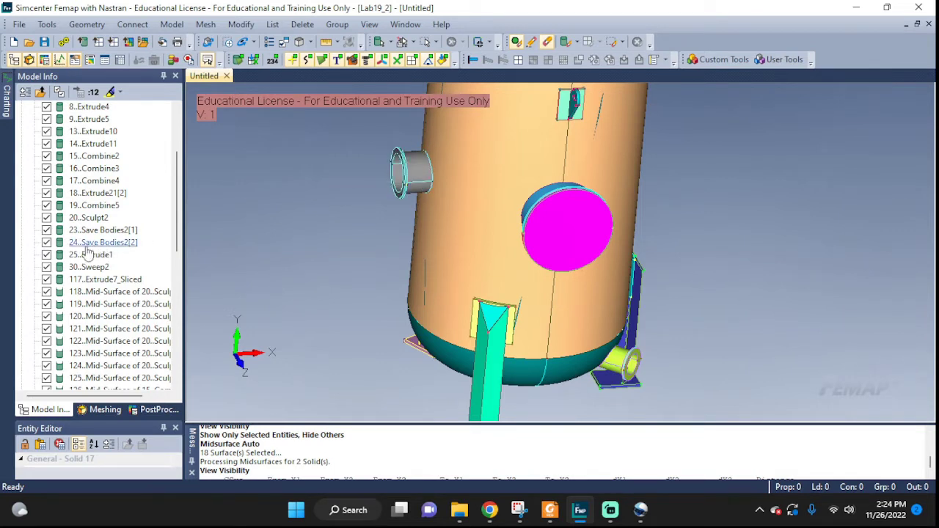
Hide the solids Combine4 and Combine5 to inspect the lower nozzles' midsurfaces, and show Combine5 again.
{"action": "left_click", "coordinate": [47, 181]}
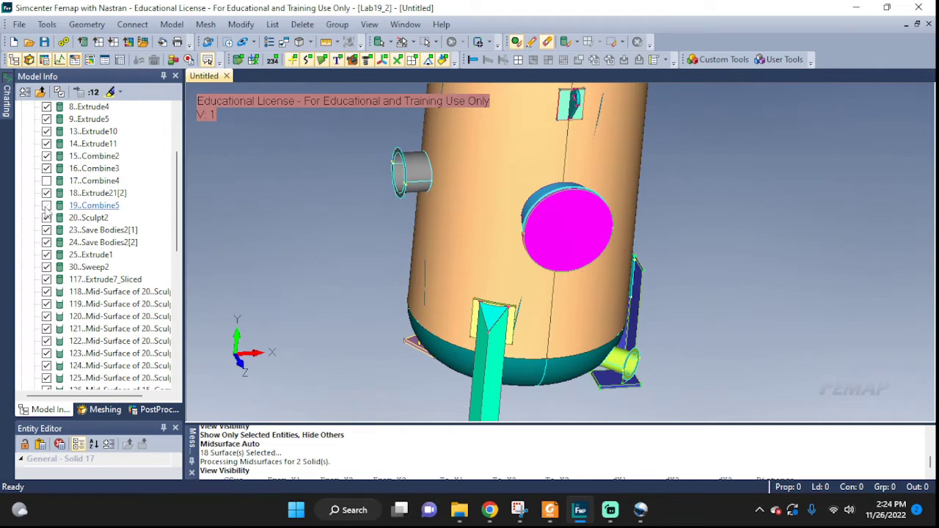
{"action": "left_click", "coordinate": [46, 206]}
{"action": "scroll", "coordinate": [435, 165], "scroll_direction": "up", "scroll_amount": 5}
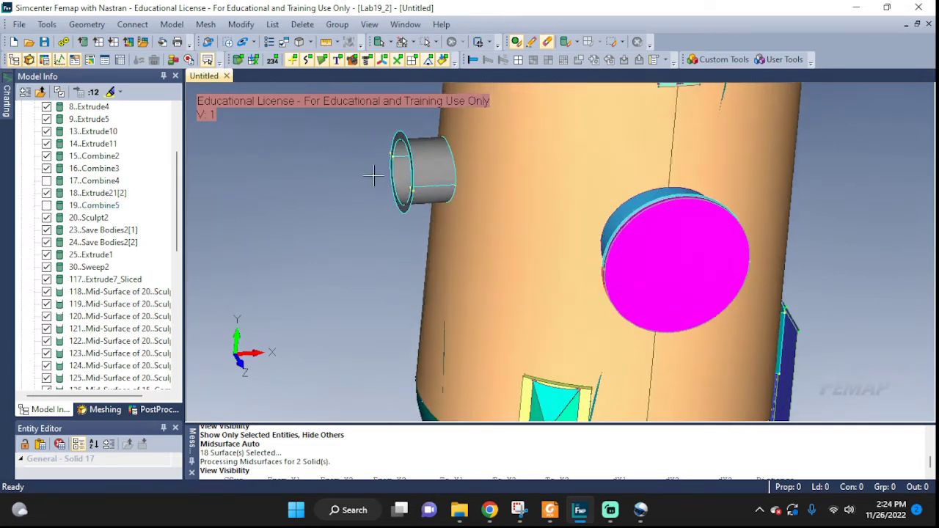
{"action": "left_click", "coordinate": [46, 206]}
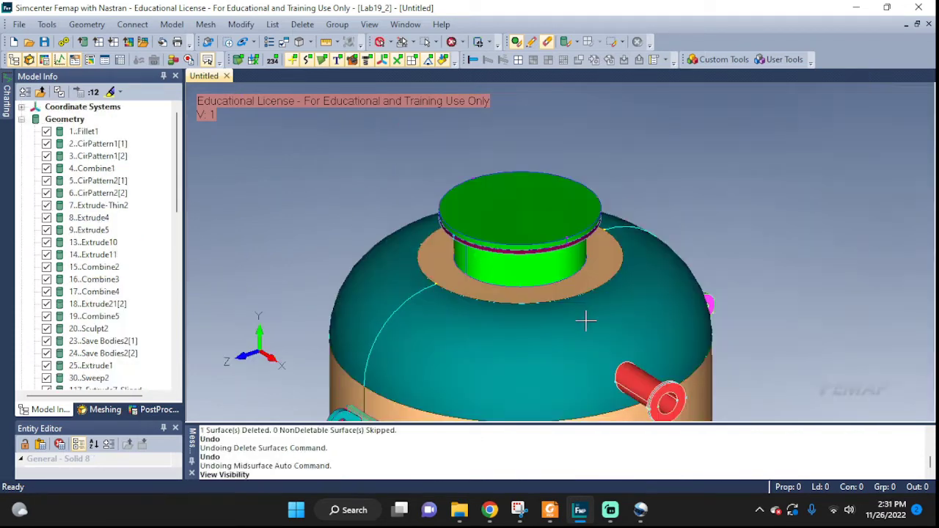
Select the cover, flange ring and neck of the vessel's top opening and show only these three solids.
{"action": "middle_click_drag", "start_coordinate": [533, 239], "coordinate": [517, 271]}
{"action": "middle_click_drag", "start_coordinate": [515, 348], "coordinate": [508, 303]}
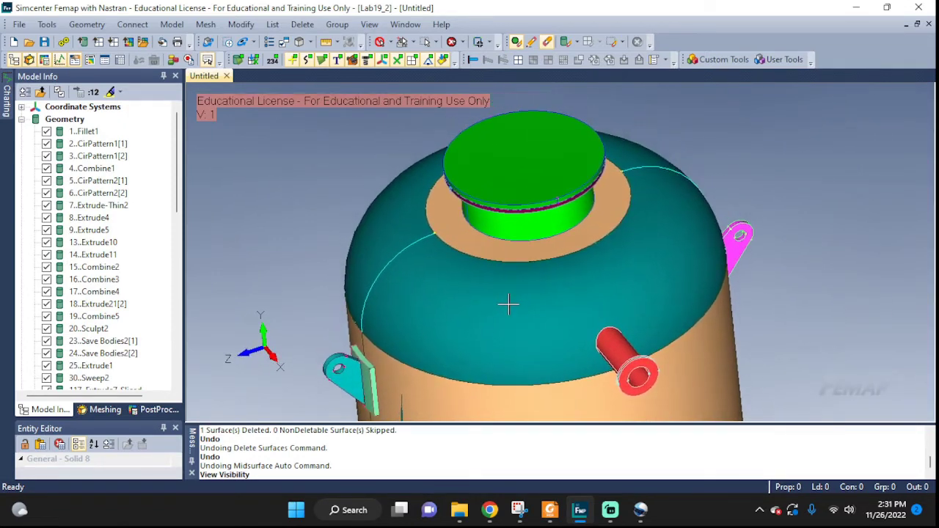
{"action": "middle_click_drag", "start_coordinate": [495, 249], "coordinate": [516, 214]}
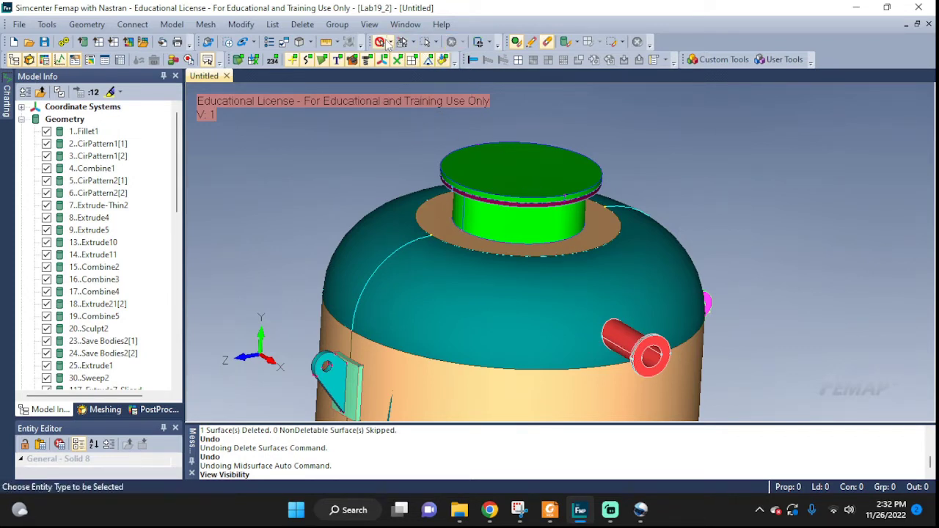
{"action": "left_click", "coordinate": [542, 172]}
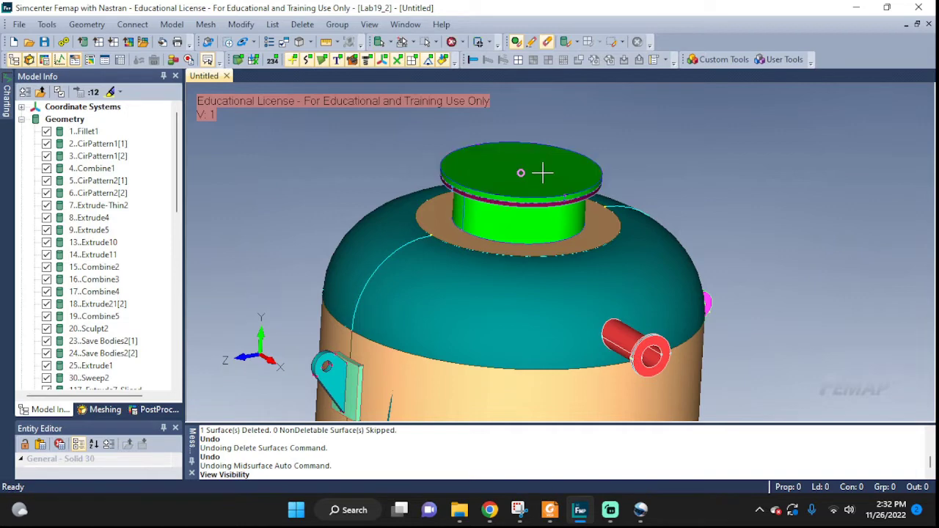
{"action": "left_click", "coordinate": [533, 204]}
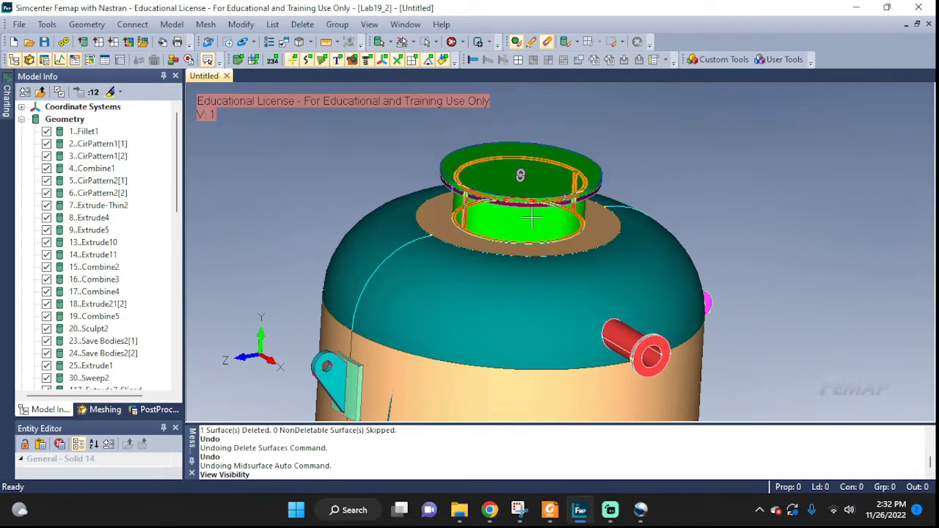
{"action": "right_click", "coordinate": [663, 163]}
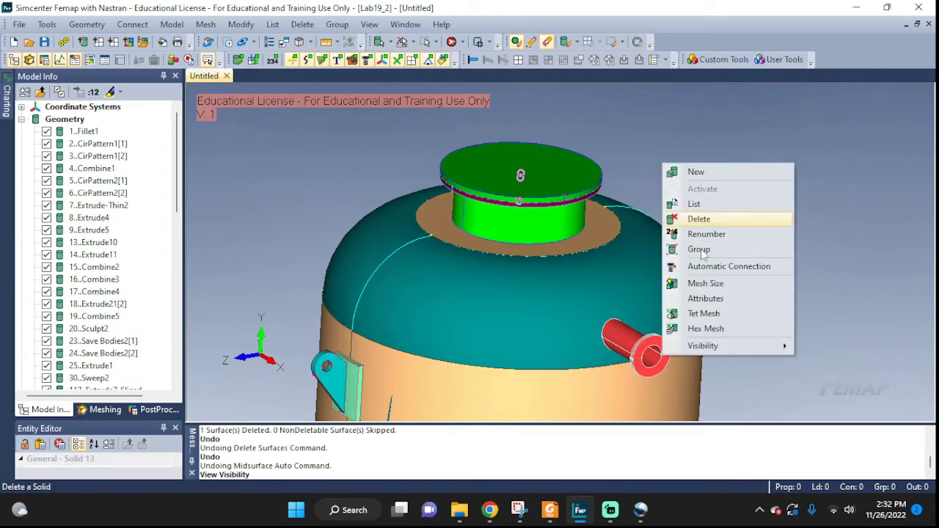
{"action": "mouse_move", "coordinate": [722, 350]}
{"action": "left_click", "coordinate": [811, 348]}
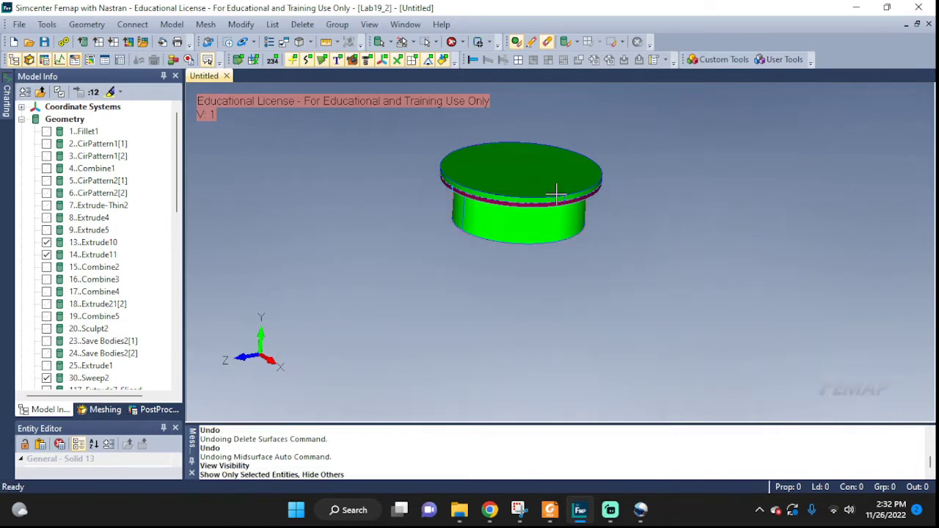
Generate automatic midsurfaces for all surfaces of the top opening's cover, flange ring and neck, using a target thickness of 0.
{"action": "middle_click_drag", "start_coordinate": [693, 227], "coordinate": [702, 288]}
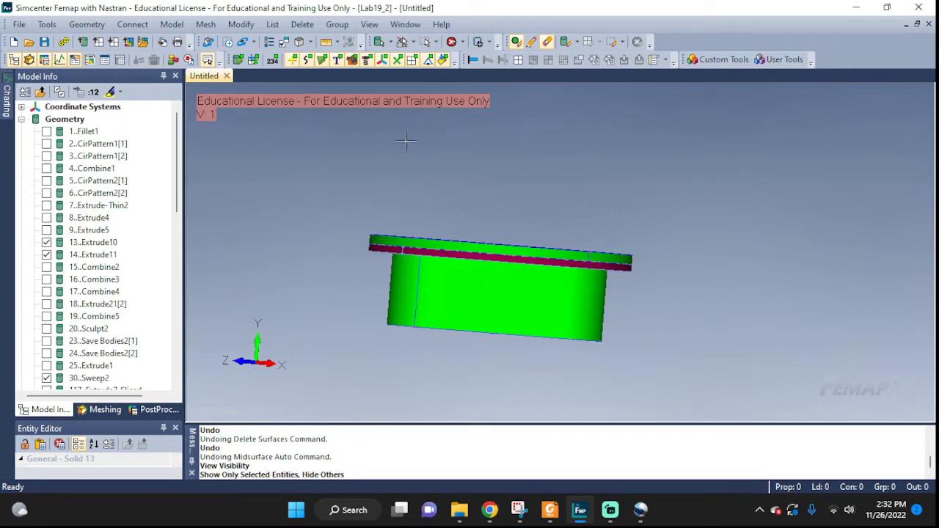
{"action": "left_click", "coordinate": [86, 24]}
{"action": "mouse_move", "coordinate": [131, 28]}
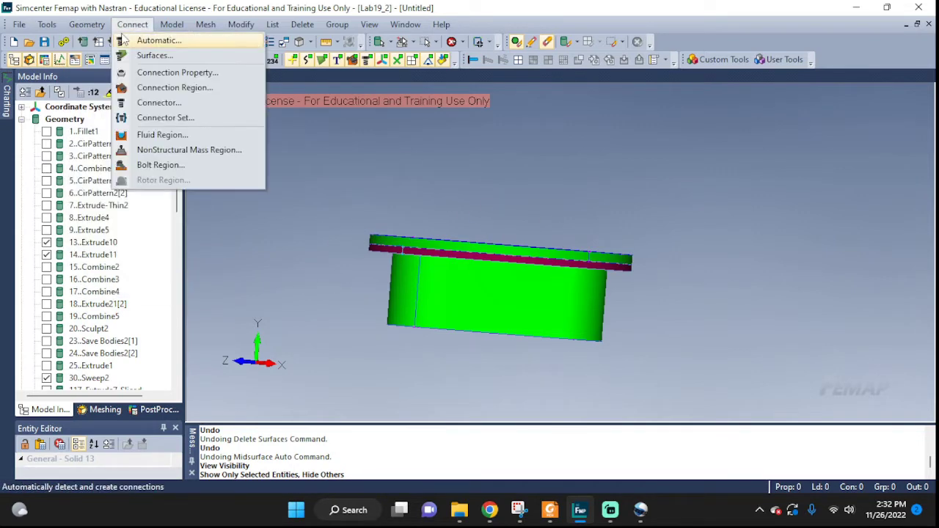
{"action": "mouse_move", "coordinate": [86, 24]}
{"action": "mouse_move", "coordinate": [123, 195]}
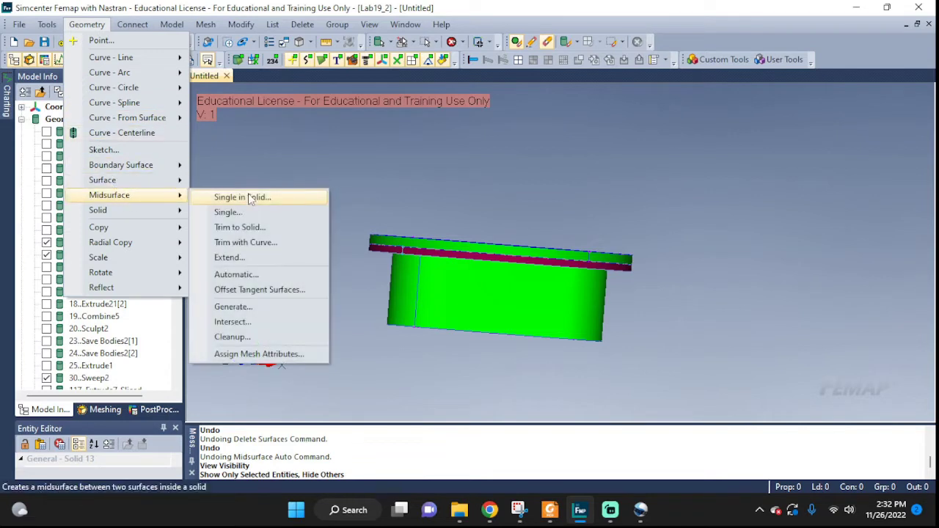
{"action": "left_click", "coordinate": [260, 276]}
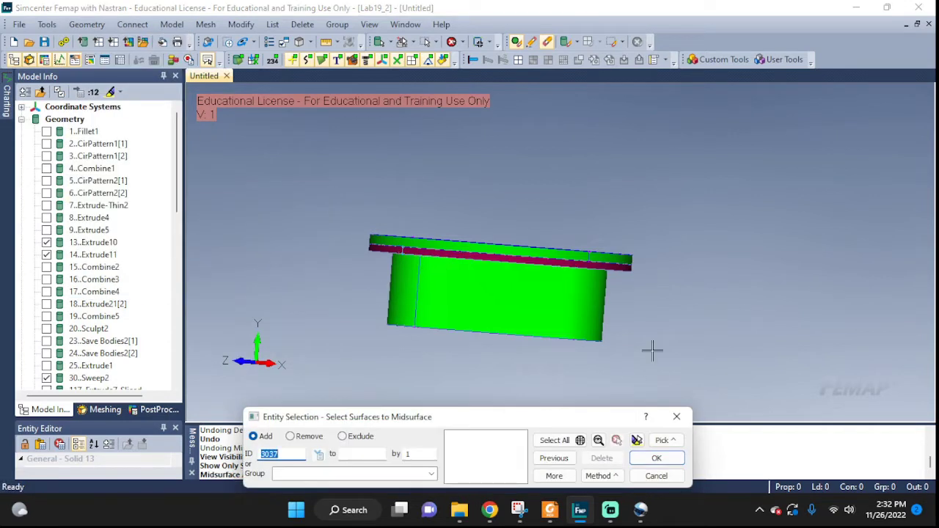
{"action": "middle_click_drag", "start_coordinate": [652, 350], "coordinate": [719, 312]}
{"action": "left_click", "coordinate": [664, 440]}
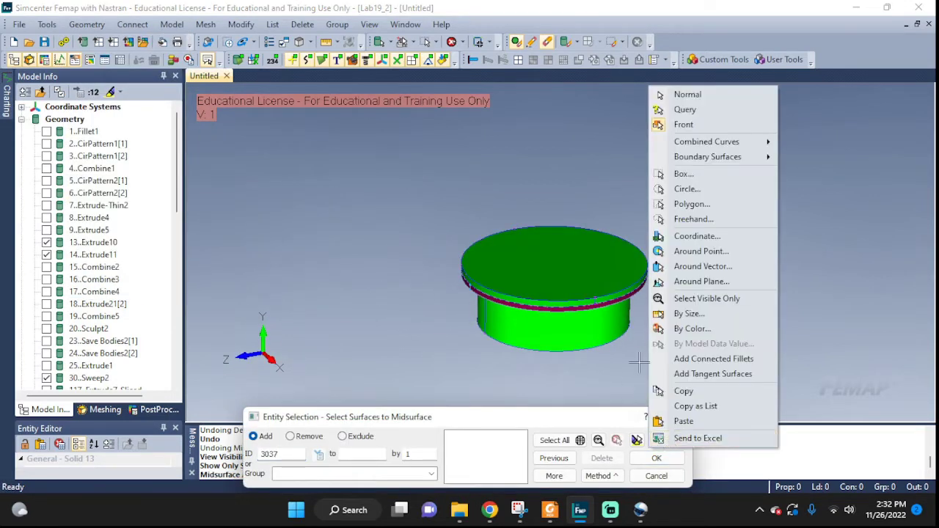
{"action": "left_click", "coordinate": [684, 174]}
{"action": "left_click_drag", "start_coordinate": [400, 208], "coordinate": [675, 373]}
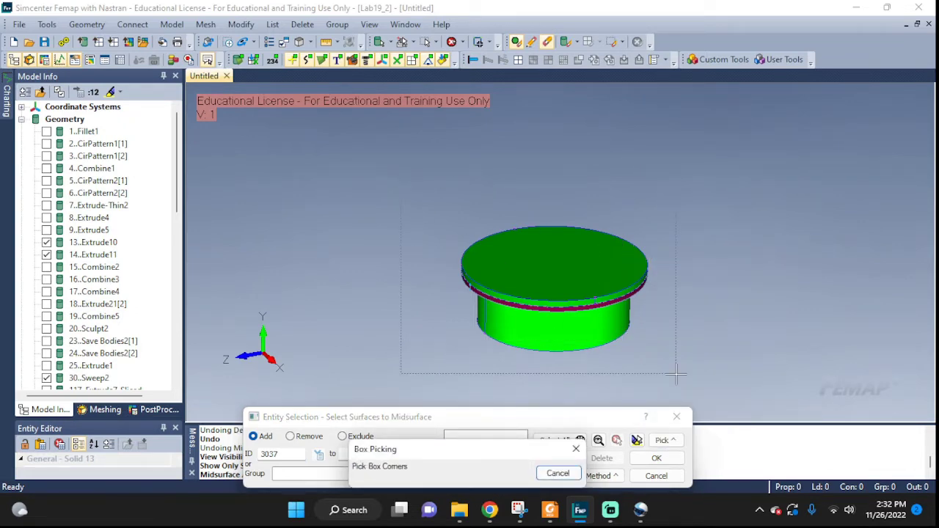
{"action": "left_click", "coordinate": [656, 458]}
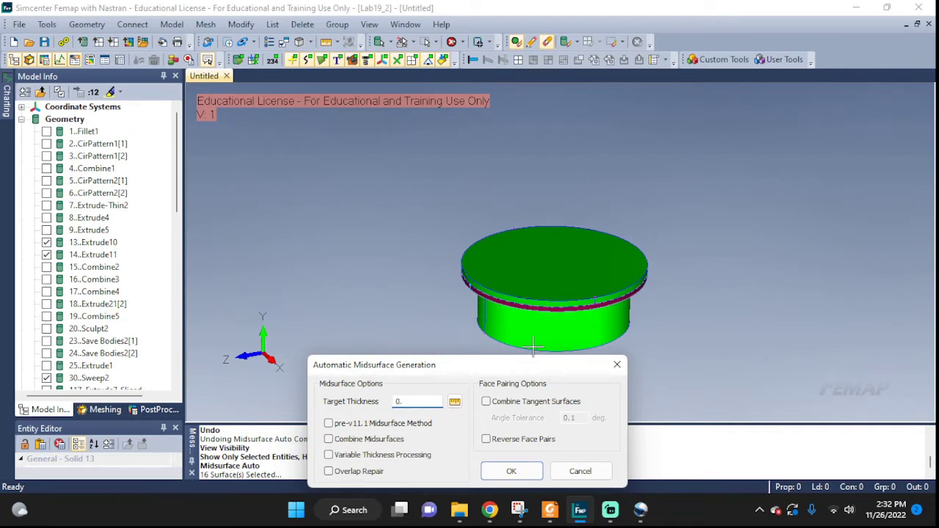
{"action": "left_click", "coordinate": [515, 471]}
Hide the solids Sweep2, Extrude11 and Extrude10 and examine how the cover, flange and neck midsurfaces meet.
{"action": "middle_click_drag", "start_coordinate": [511, 389], "coordinate": [570, 276]}
{"action": "scroll", "coordinate": [574, 283], "scroll_direction": "up", "scroll_amount": 3}
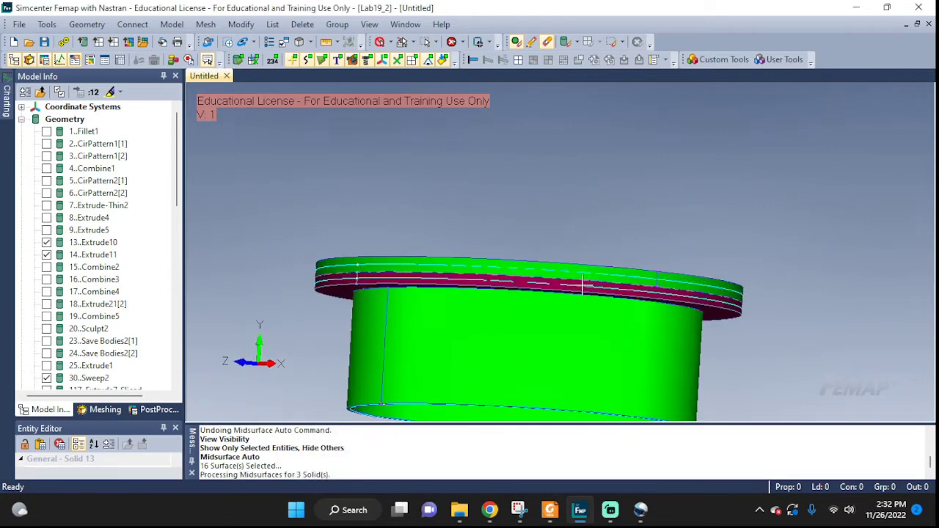
{"action": "scroll", "coordinate": [582, 286], "scroll_direction": "down", "scroll_amount": 2}
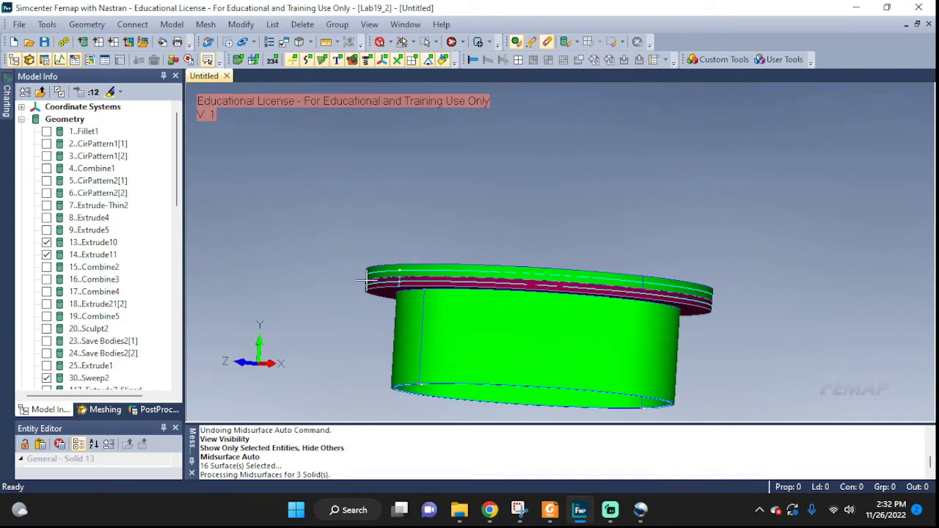
{"action": "left_click", "coordinate": [47, 378]}
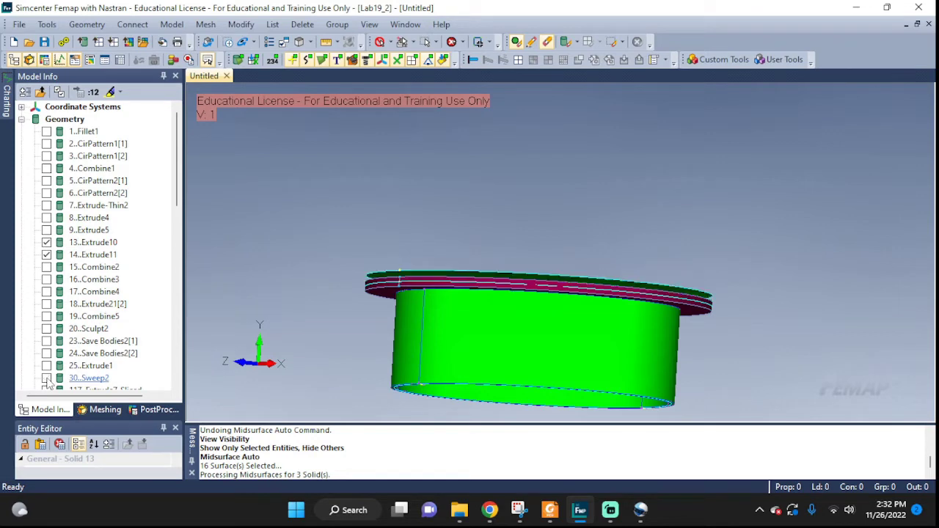
{"action": "left_click", "coordinate": [47, 254]}
{"action": "left_click", "coordinate": [46, 242]}
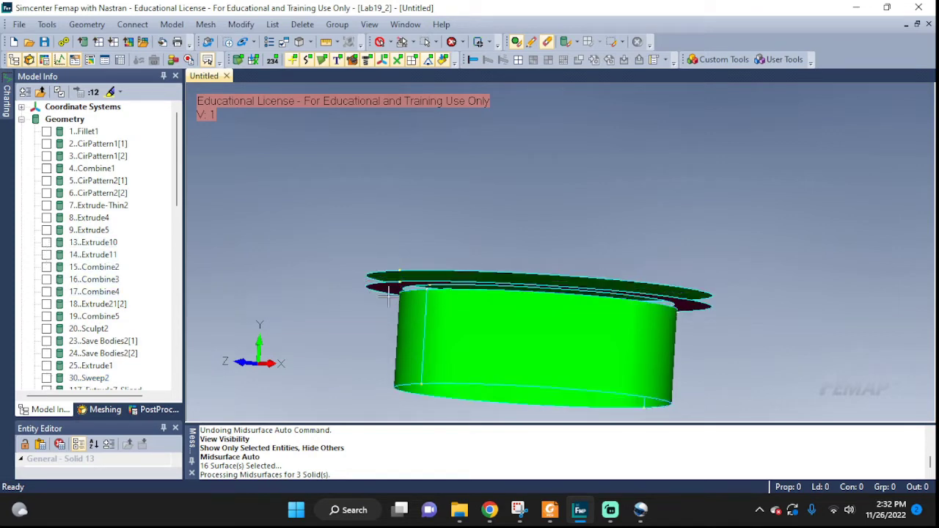
{"action": "scroll", "coordinate": [543, 316], "scroll_direction": "up", "scroll_amount": 5}
{"action": "middle_click_drag", "start_coordinate": [546, 309], "coordinate": [509, 316]}
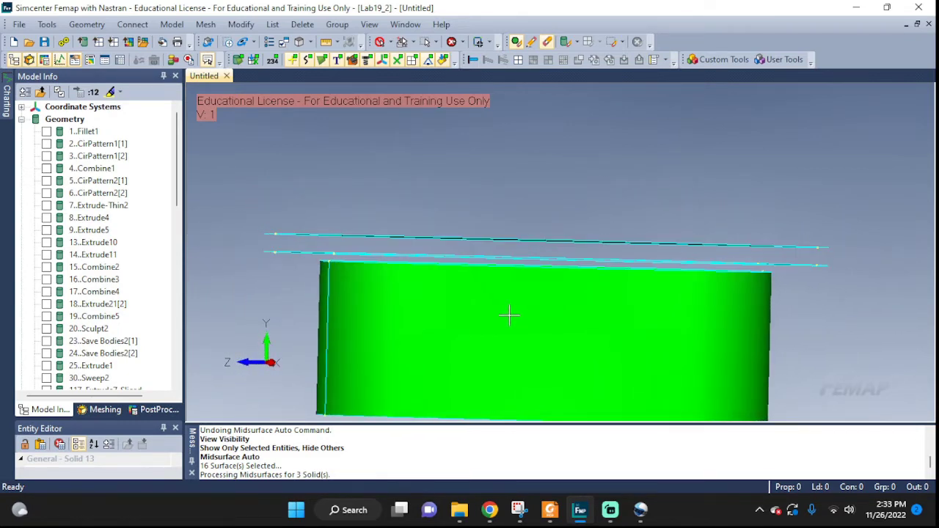
Undo the automatic midsurface generation for the top opening's three solids.
{"action": "key", "text": "ctrl+z"}
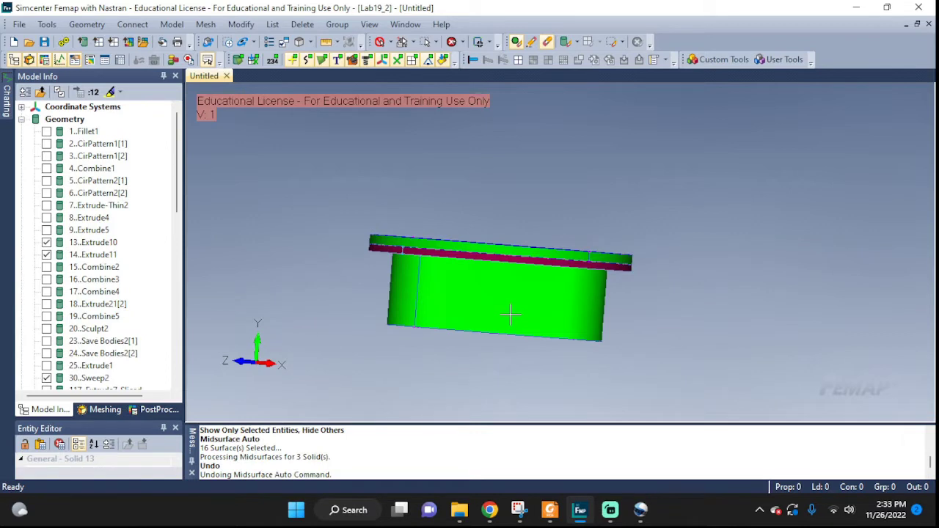
{"action": "middle_click_drag", "start_coordinate": [521, 294], "coordinate": [498, 305]}
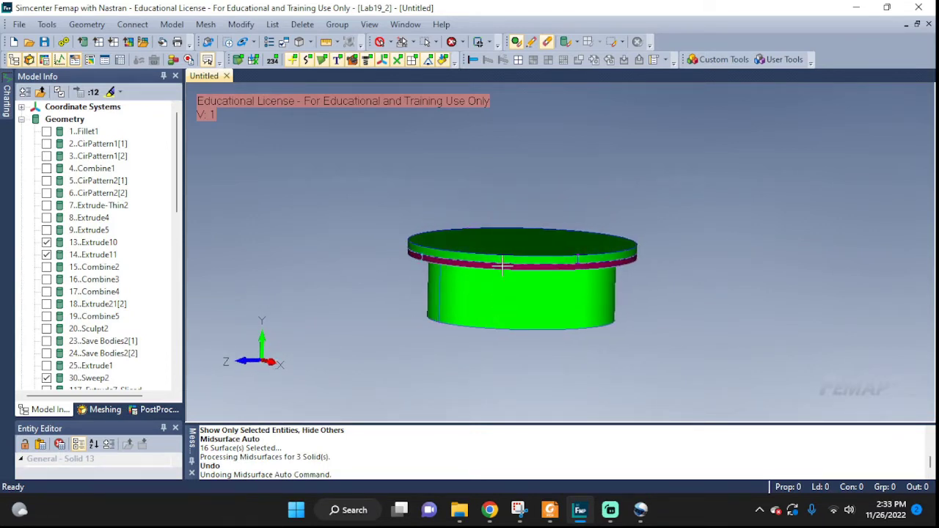
{"action": "scroll", "coordinate": [513, 247], "scroll_direction": "down", "scroll_amount": 3}
{"action": "middle_click_drag", "start_coordinate": [522, 236], "coordinate": [554, 207]}
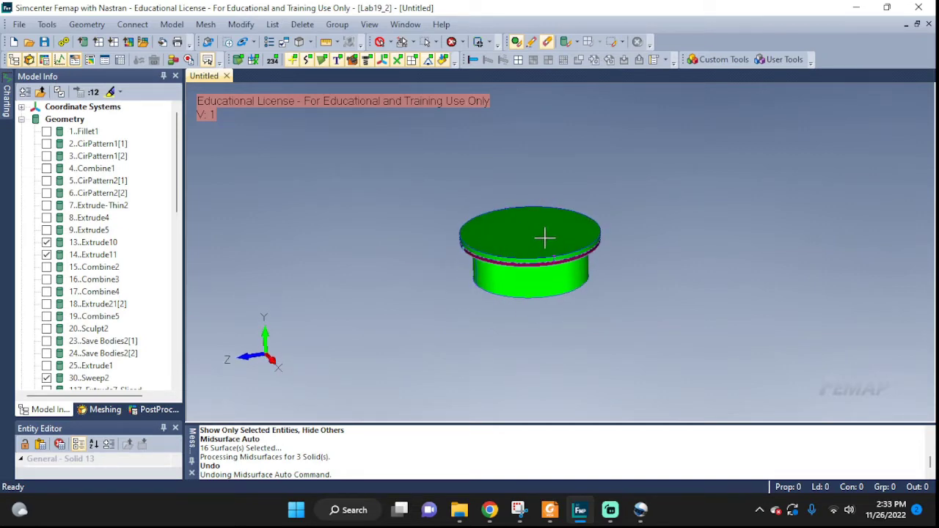
Turn on the visibility of all geometry to show the whole vessel again.
{"action": "key", "text": "ctrl+q"}
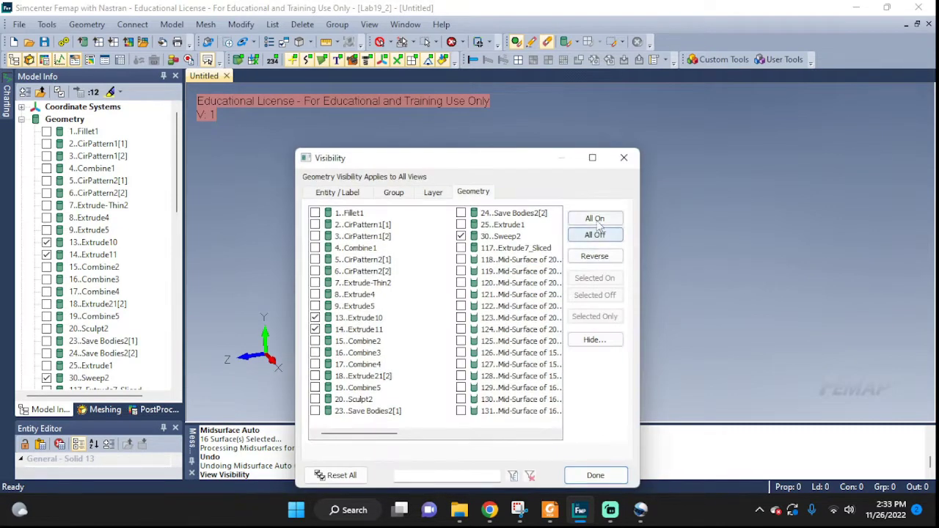
{"action": "left_click", "coordinate": [594, 218]}
{"action": "left_click", "coordinate": [595, 476]}
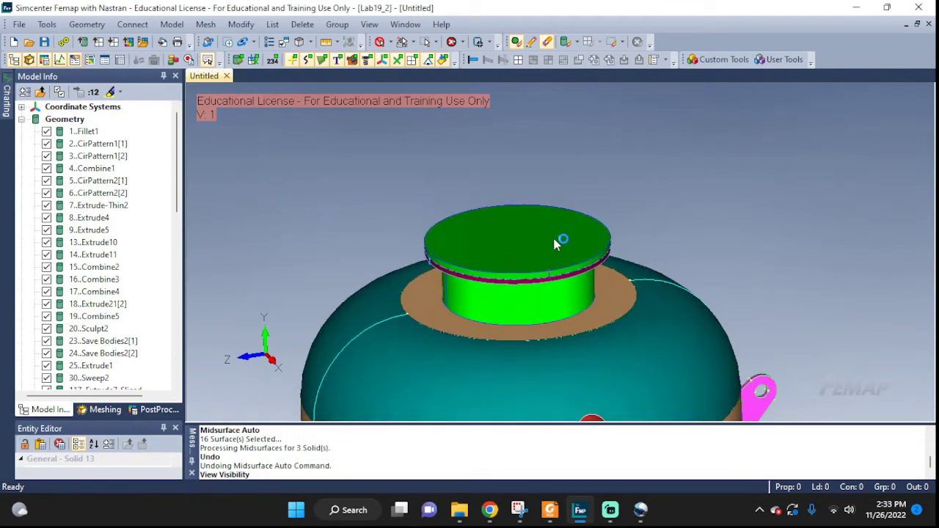
{"action": "scroll", "coordinate": [556, 245], "scroll_direction": "up", "scroll_amount": 1}
{"action": "scroll", "coordinate": [548, 260], "scroll_direction": "down", "scroll_amount": 3}
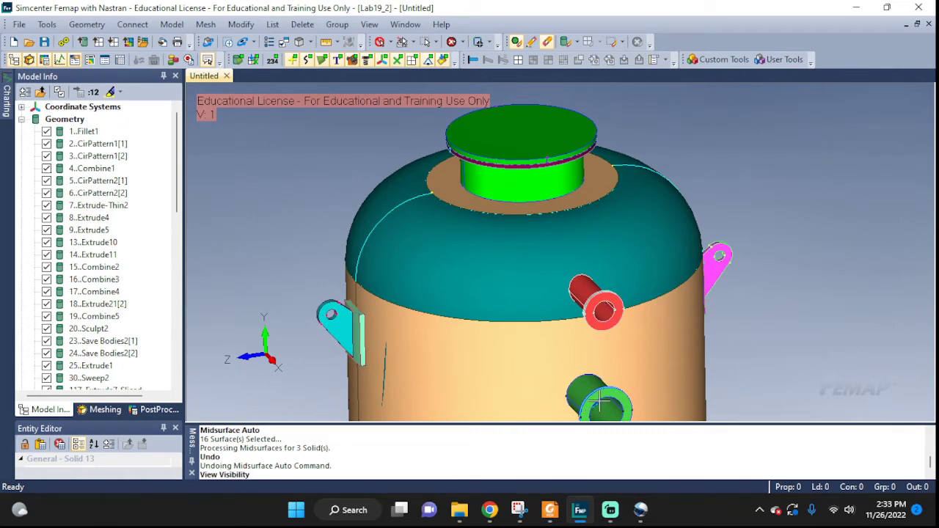
Delete the cover solids that close the vessel's top opening and the large side opening.
{"action": "middle_click_drag", "start_coordinate": [577, 158], "coordinate": [550, 293]}
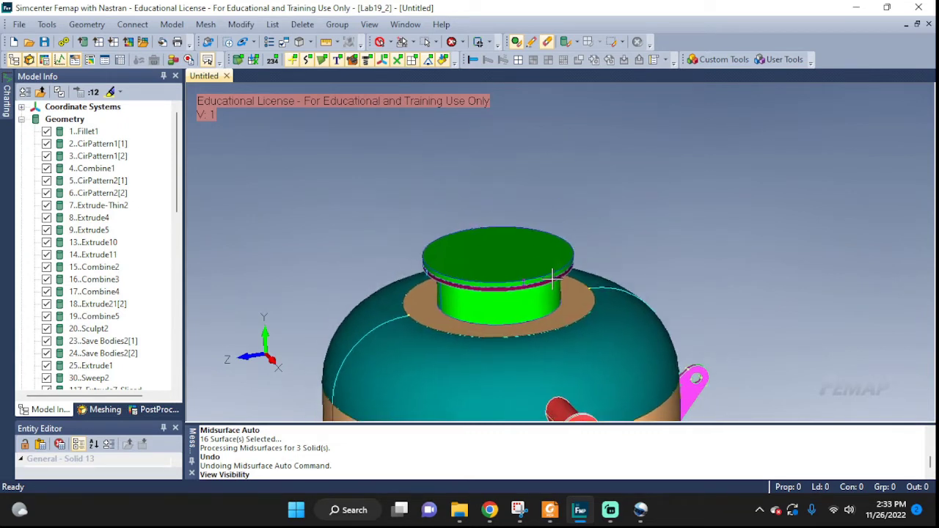
{"action": "left_click", "coordinate": [302, 24]}
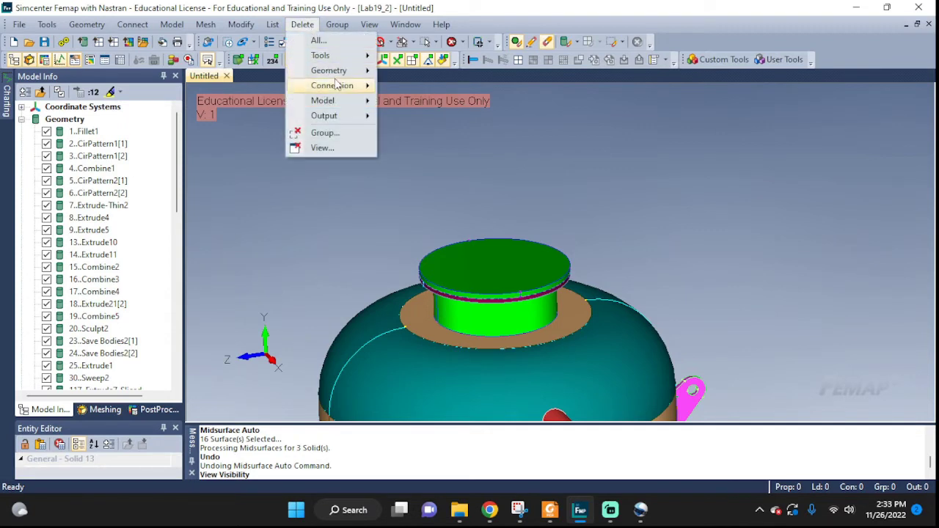
{"action": "mouse_move", "coordinate": [337, 86]}
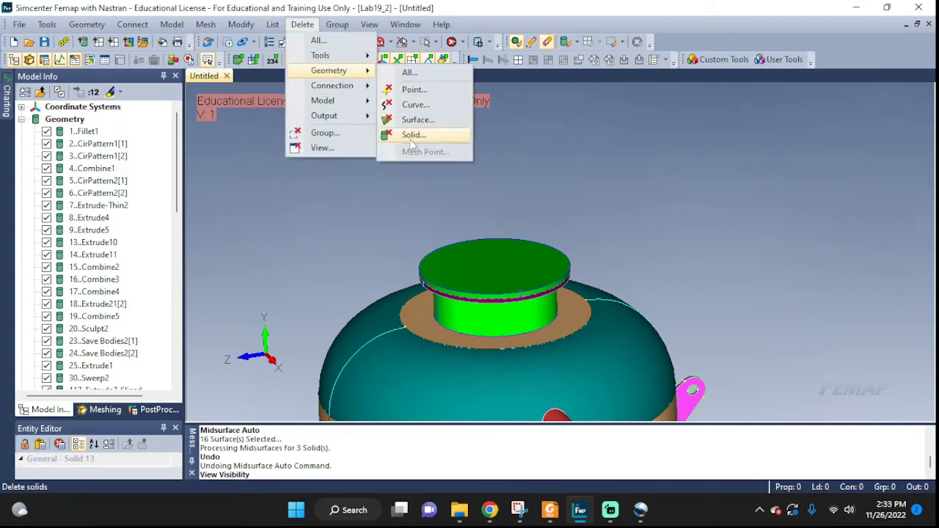
{"action": "left_click", "coordinate": [413, 135]}
{"action": "left_click", "coordinate": [482, 264]}
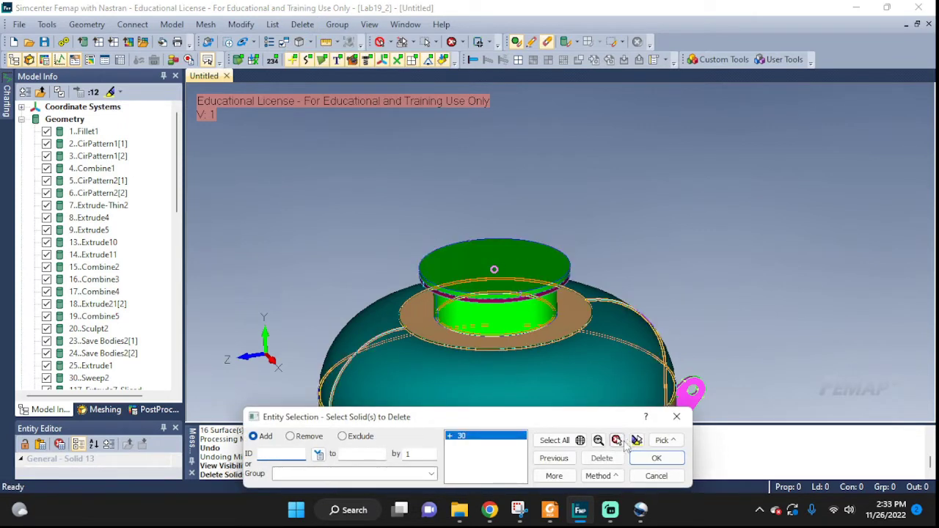
{"action": "scroll", "coordinate": [376, 335], "scroll_direction": "down", "scroll_amount": 2}
{"action": "middle_click_drag", "start_coordinate": [375, 336], "coordinate": [597, 98]}
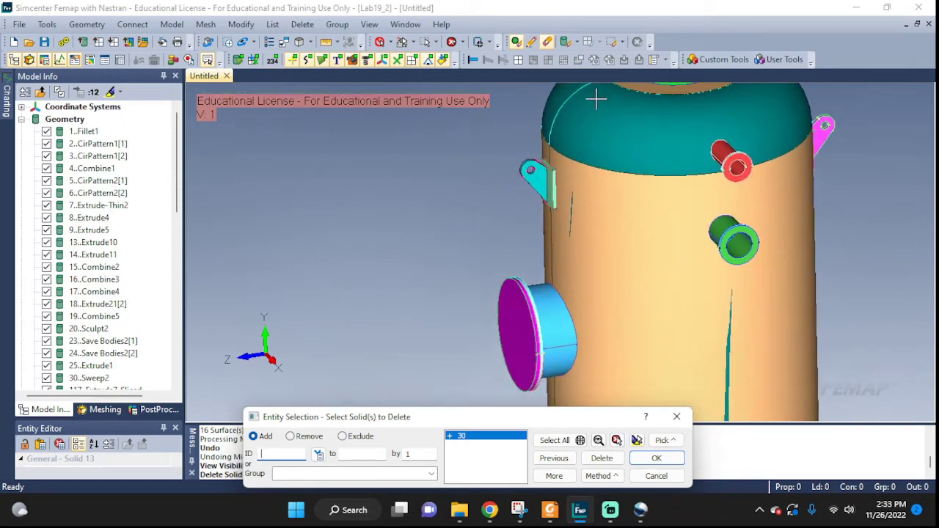
{"action": "left_click", "coordinate": [516, 331]}
{"action": "left_click", "coordinate": [646, 462]}
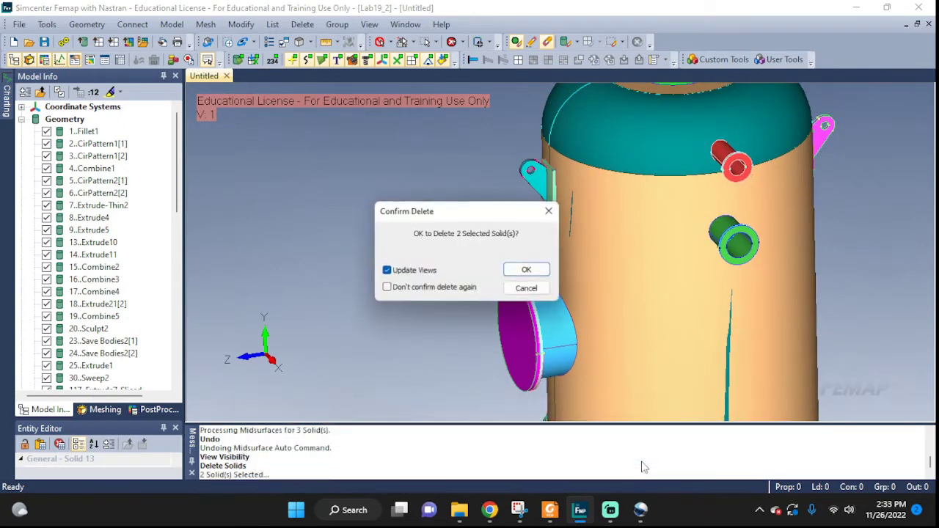
{"action": "left_click", "coordinate": [543, 270]}
Merge the top opening's neck and flange ring into one solid with Solid Add.
{"action": "mouse_move", "coordinate": [619, 318]}
{"action": "middle_mouse_down"}
{"action": "mouse_move", "coordinate": [662, 295]}
{"action": "mouse_move", "coordinate": [673, 261]}
{"action": "mouse_move", "coordinate": [629, 278]}
{"action": "mouse_move", "coordinate": [629, 320]}
{"action": "middle_mouse_up"}
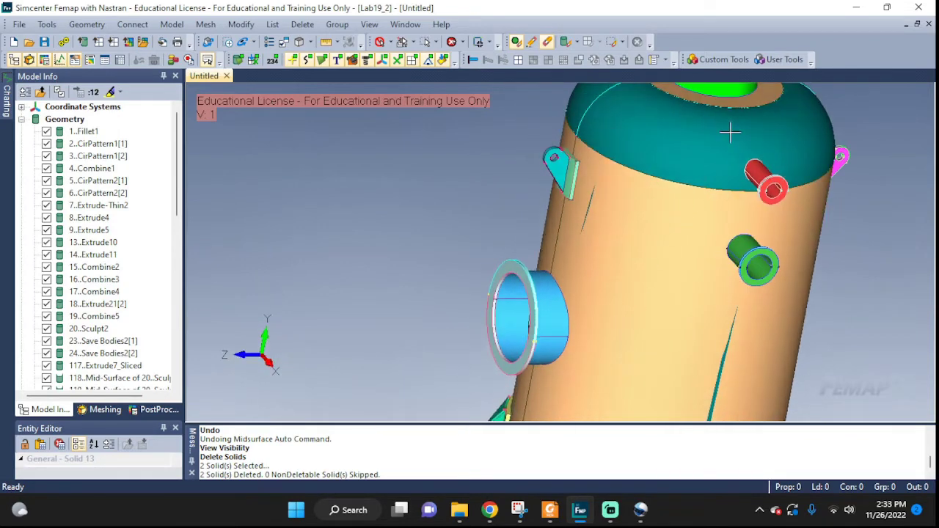
{"action": "middle_click_drag", "start_coordinate": [730, 132], "coordinate": [598, 308]}
{"action": "scroll", "coordinate": [583, 286], "scroll_direction": "up", "scroll_amount": 3}
{"action": "scroll", "coordinate": [598, 311], "scroll_direction": "down", "scroll_amount": 3}
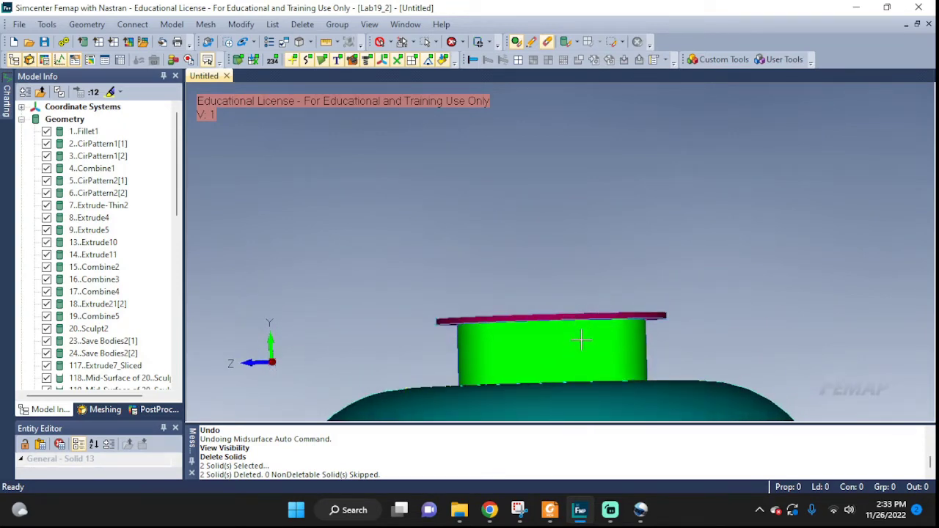
{"action": "scroll", "coordinate": [650, 342], "scroll_direction": "up", "scroll_amount": 5}
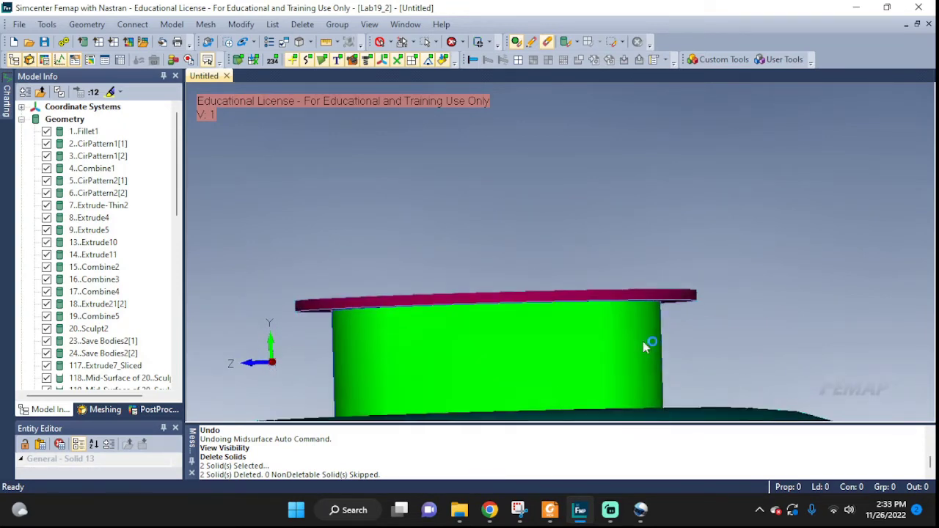
{"action": "middle_click_drag", "start_coordinate": [657, 356], "coordinate": [656, 373]}
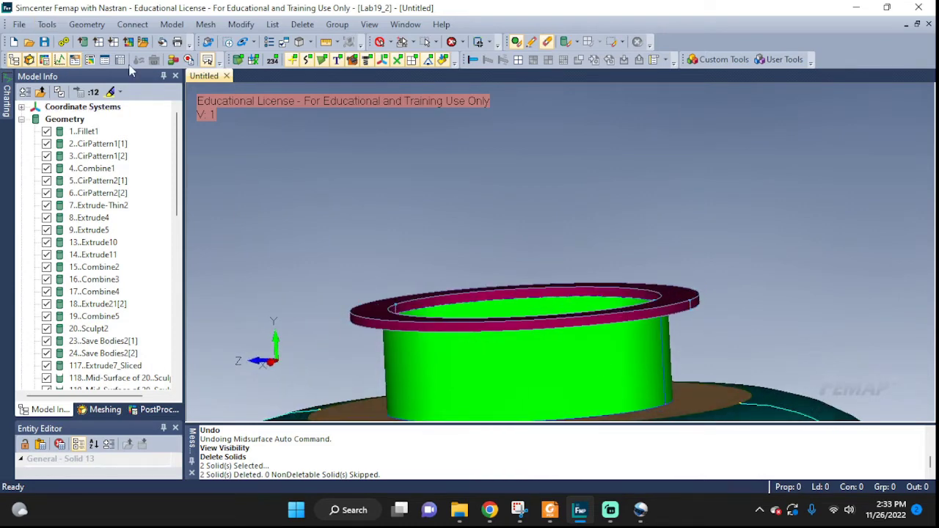
{"action": "left_click", "coordinate": [86, 25]}
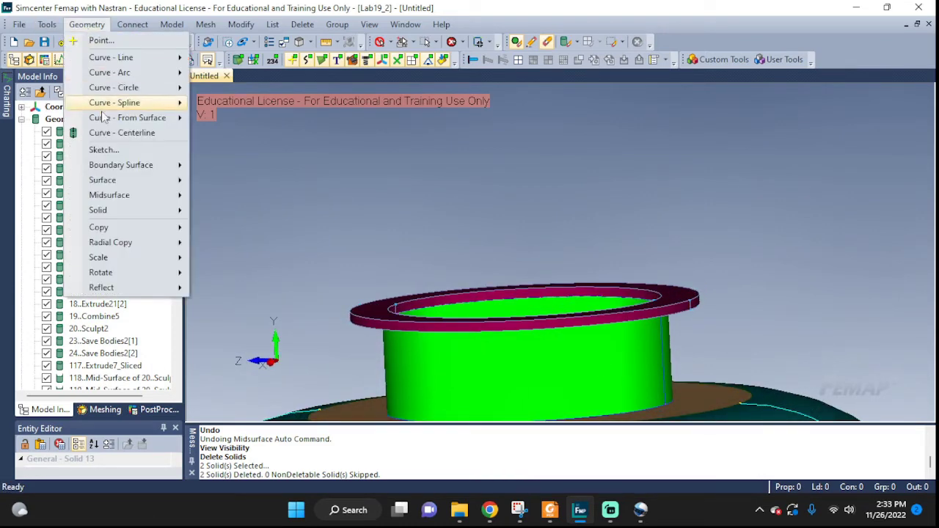
{"action": "mouse_move", "coordinate": [161, 211]}
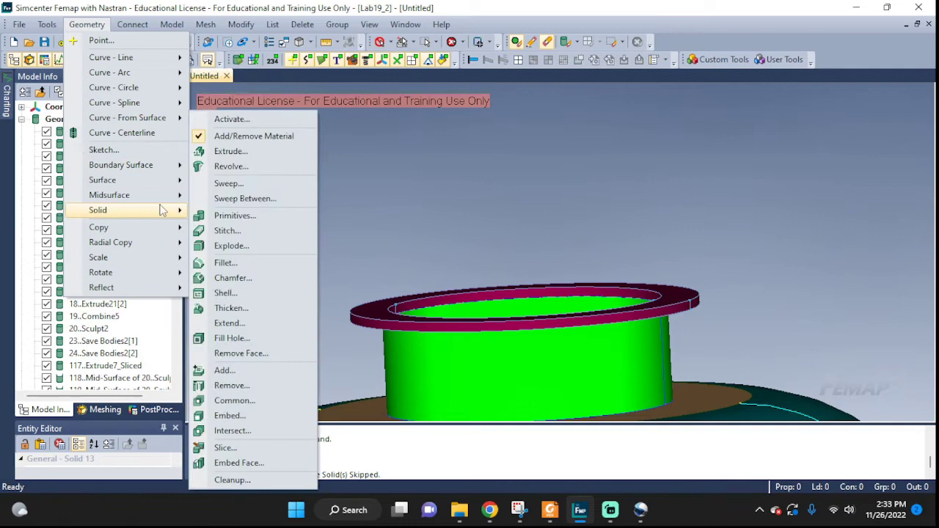
{"action": "left_click", "coordinate": [227, 374]}
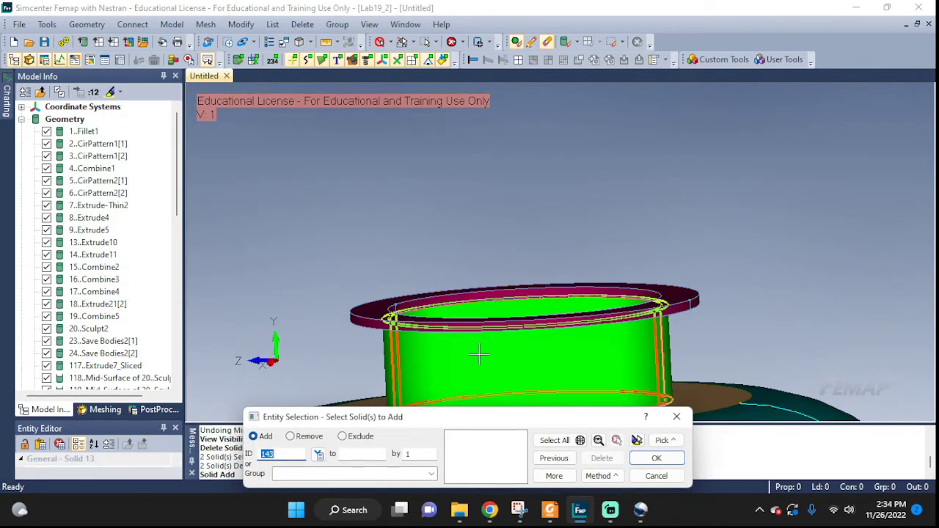
{"action": "left_click", "coordinate": [450, 358]}
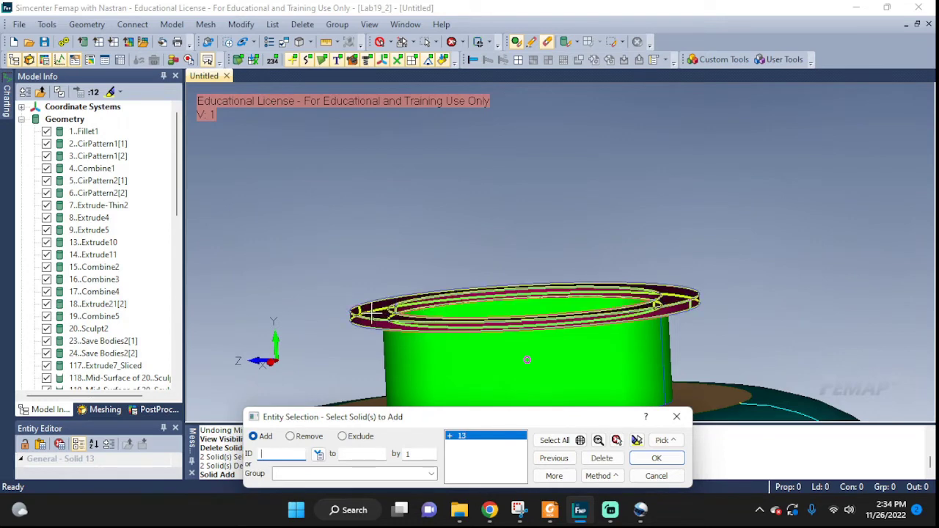
{"action": "left_click", "coordinate": [527, 360]}
{"action": "left_click", "coordinate": [655, 458]}
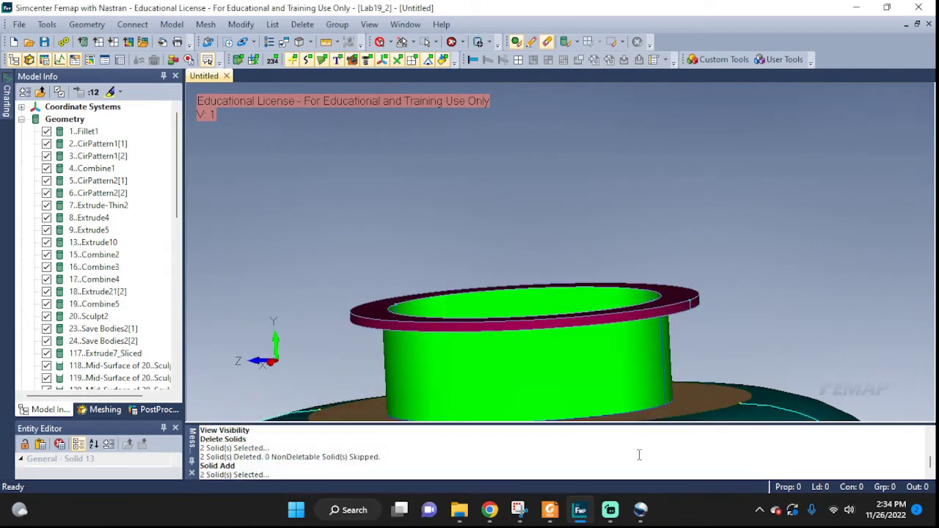
{"action": "middle_click_drag", "start_coordinate": [749, 377], "coordinate": [763, 380]}
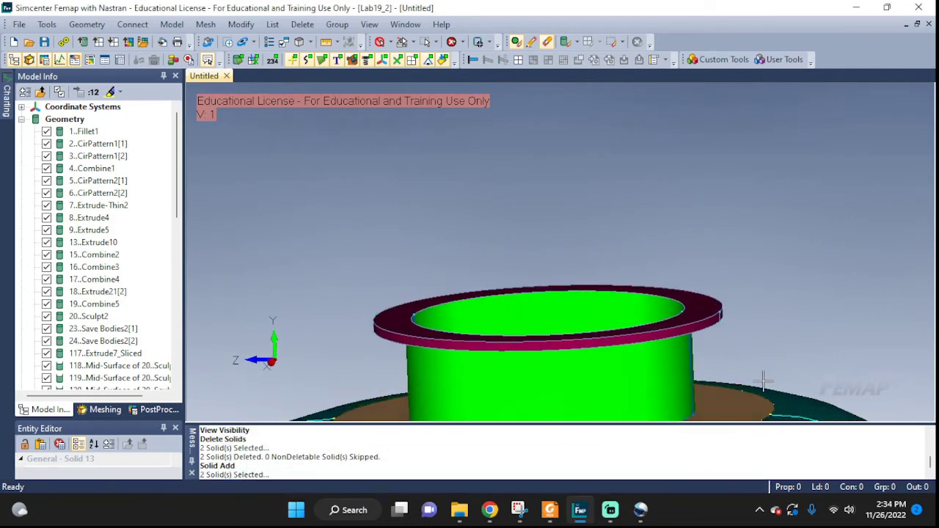
{"action": "scroll", "coordinate": [620, 378], "scroll_direction": "down", "scroll_amount": 2}
{"action": "scroll", "coordinate": [607, 385], "scroll_direction": "up", "scroll_amount": 5}
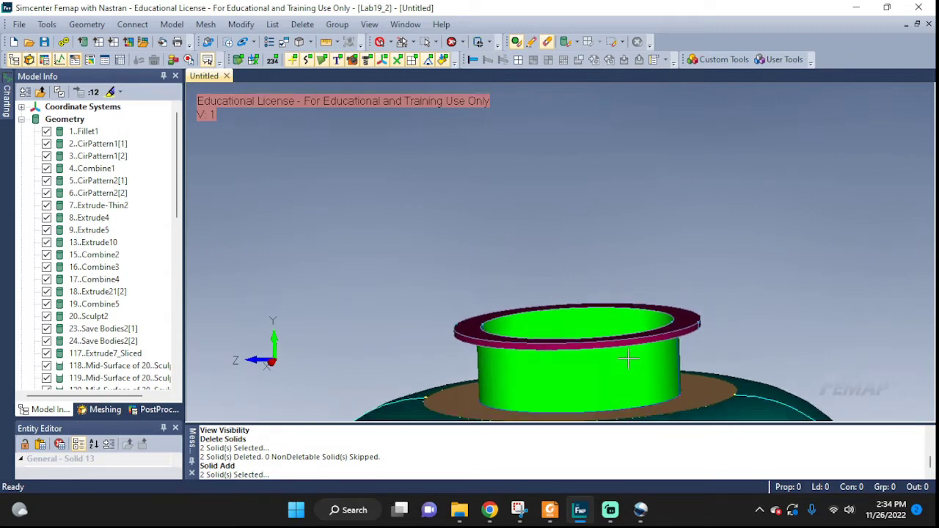
Merge the large side opening's neck and flange ring into one solid with Solid Add.
{"action": "scroll", "coordinate": [520, 354], "scroll_direction": "up", "scroll_amount": 4}
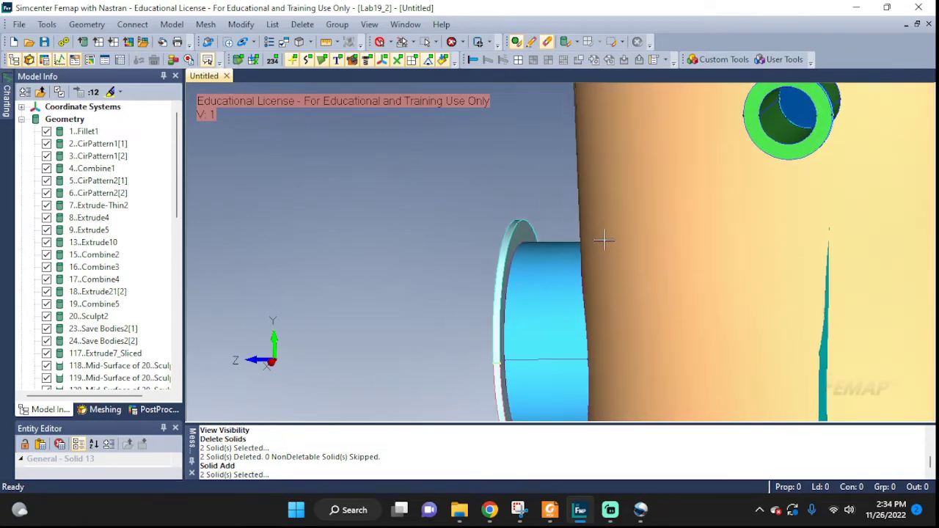
{"action": "left_click", "coordinate": [87, 24]}
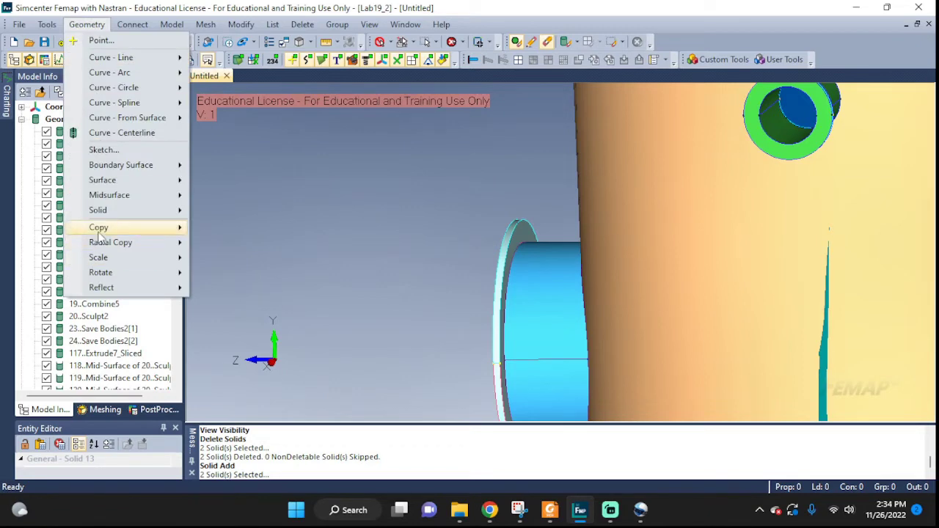
{"action": "mouse_move", "coordinate": [114, 210]}
{"action": "left_click", "coordinate": [220, 371]}
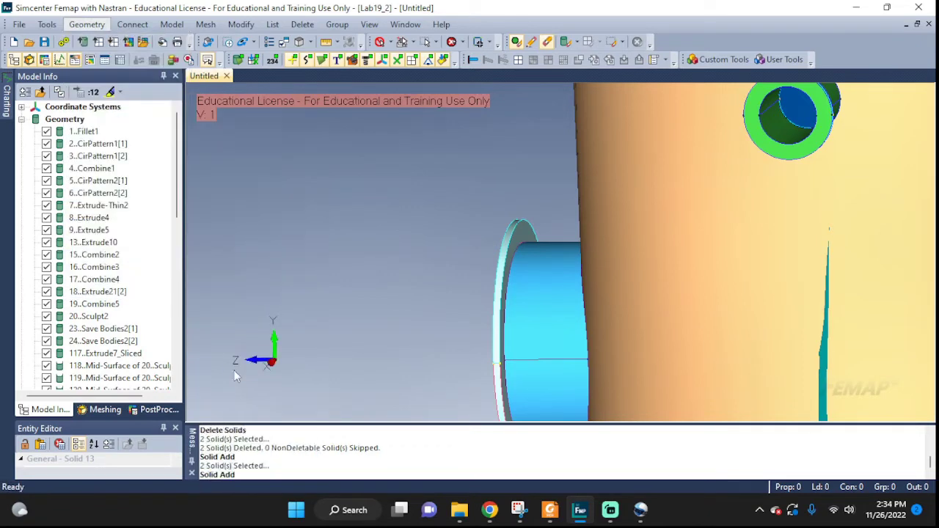
{"action": "left_click", "coordinate": [503, 312]}
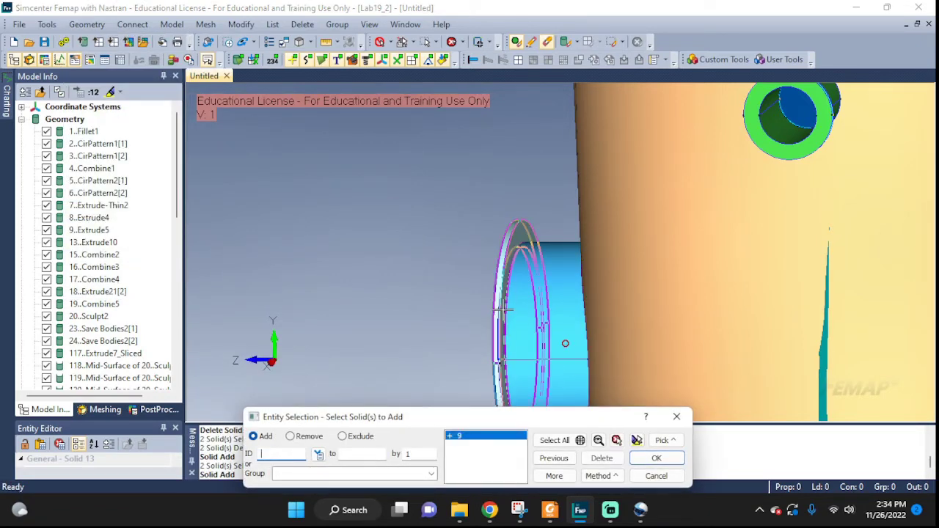
{"action": "left_click", "coordinate": [565, 343]}
{"action": "left_click", "coordinate": [639, 458]}
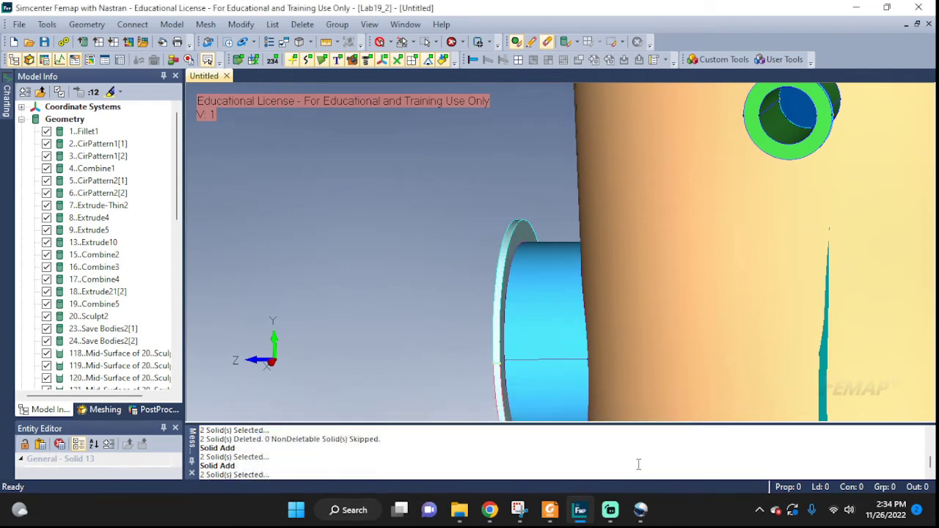
Show only the merged top opening and side opening solids, hiding the rest of the vessel.
{"action": "middle_click_drag", "start_coordinate": [550, 367], "coordinate": [585, 328]}
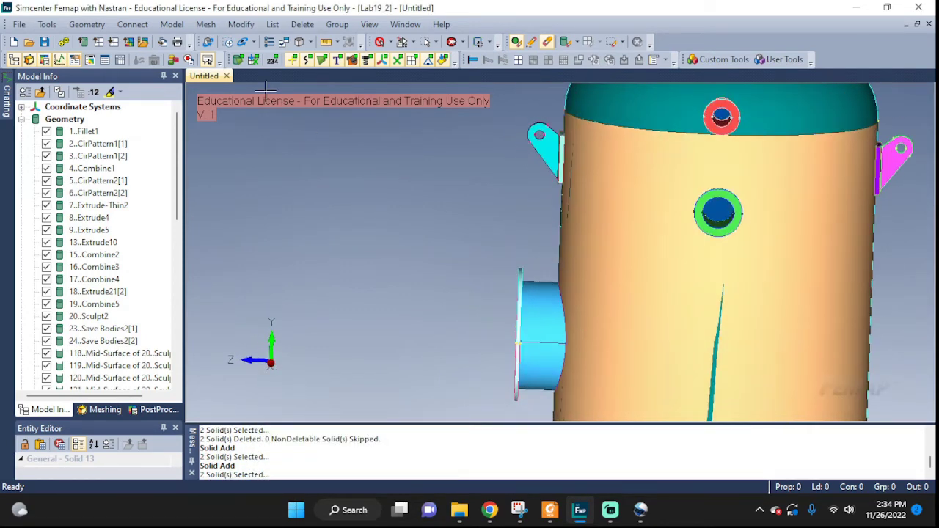
{"action": "scroll", "coordinate": [686, 267], "scroll_direction": "down", "scroll_amount": 1}
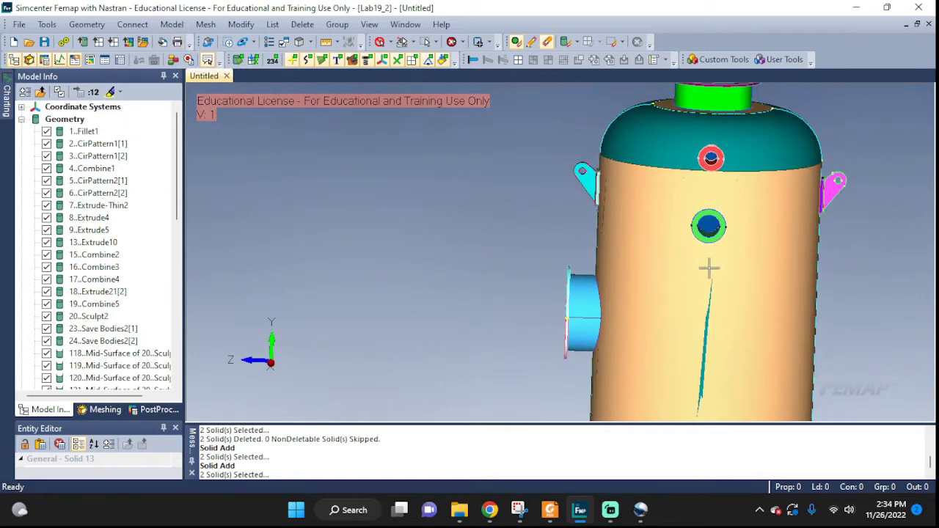
{"action": "middle_click_drag", "start_coordinate": [709, 268], "coordinate": [655, 283]}
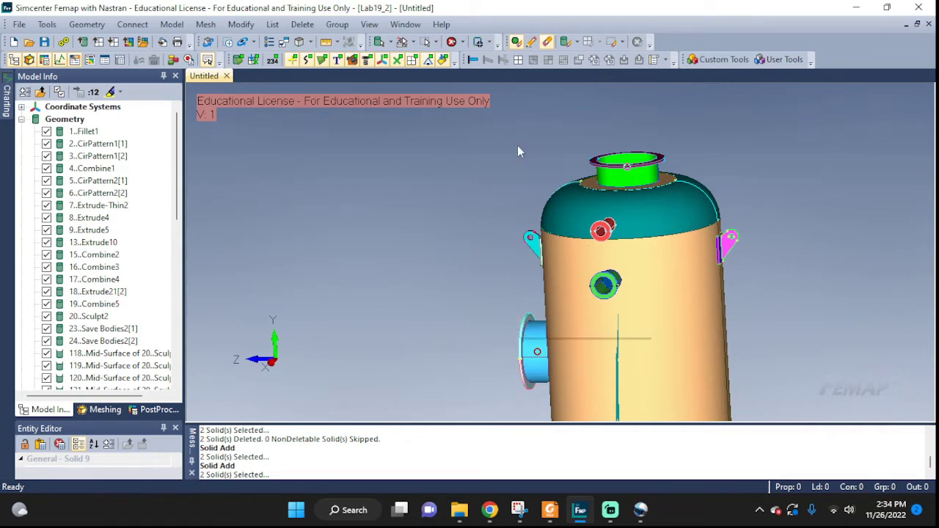
{"action": "right_click", "coordinate": [555, 148]}
{"action": "mouse_move", "coordinate": [631, 328]}
{"action": "left_click", "coordinate": [682, 330]}
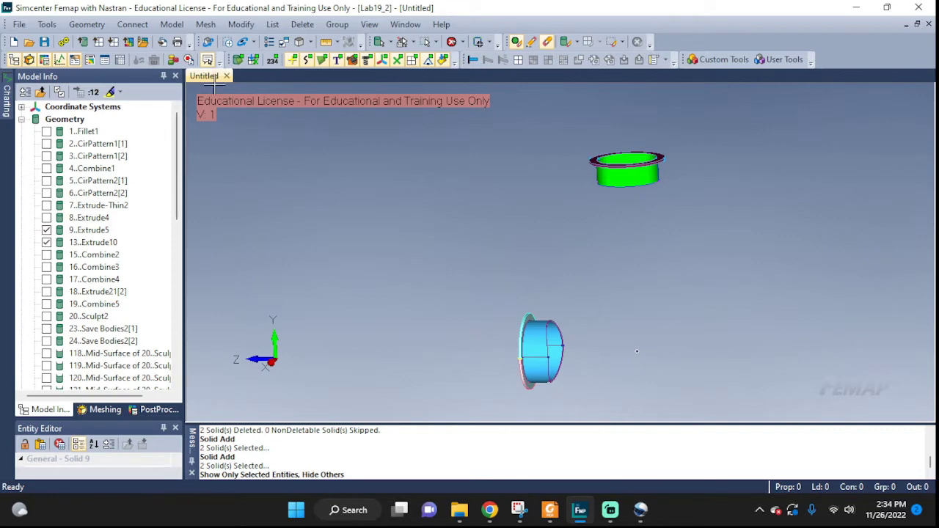
Generate automatic midsurfaces from all surfaces of the two isolated nozzle solids, keeping the default midsurface options.
{"action": "left_click", "coordinate": [86, 24]}
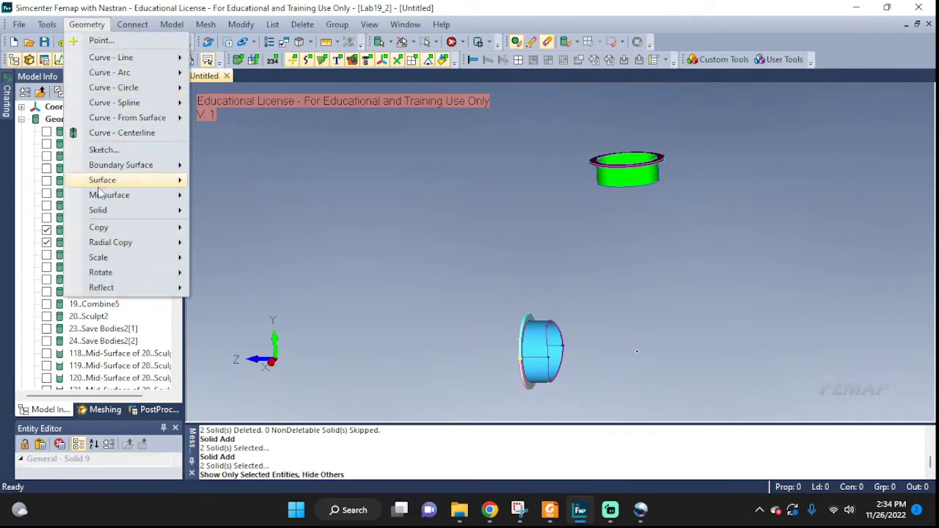
{"action": "mouse_move", "coordinate": [103, 196]}
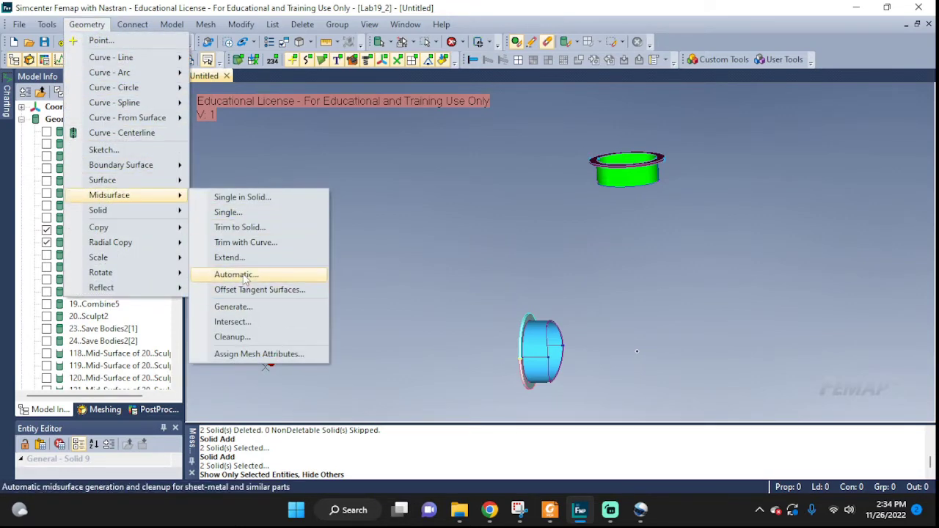
{"action": "left_click", "coordinate": [236, 275]}
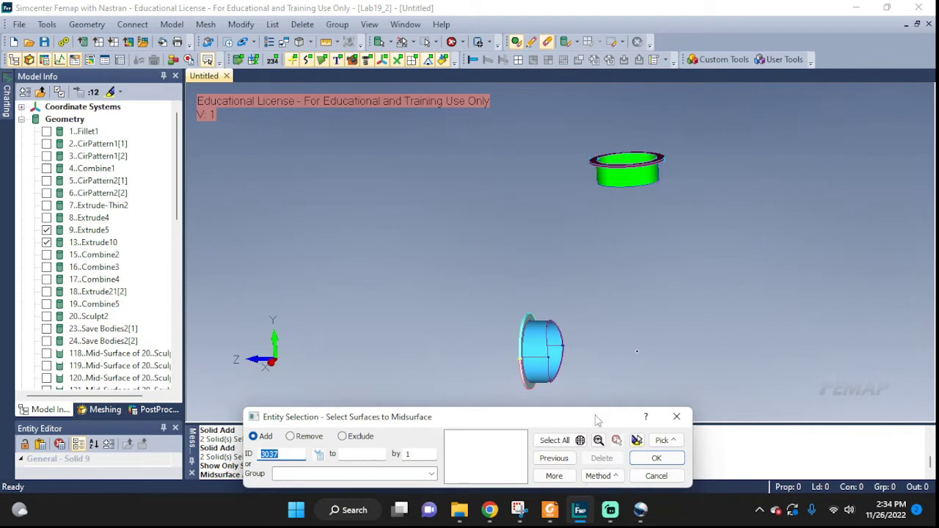
{"action": "key", "text": "Return"}
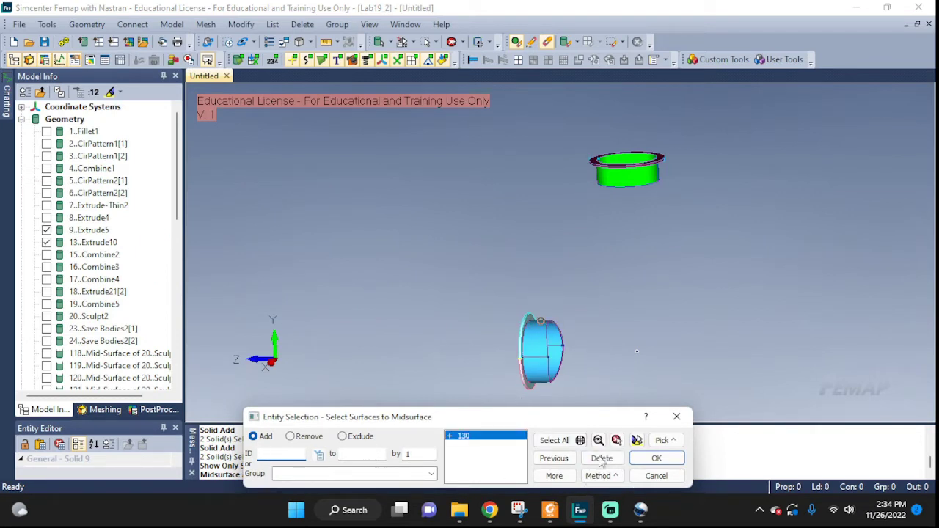
{"action": "left_click", "coordinate": [602, 458]}
{"action": "left_click", "coordinate": [664, 440]}
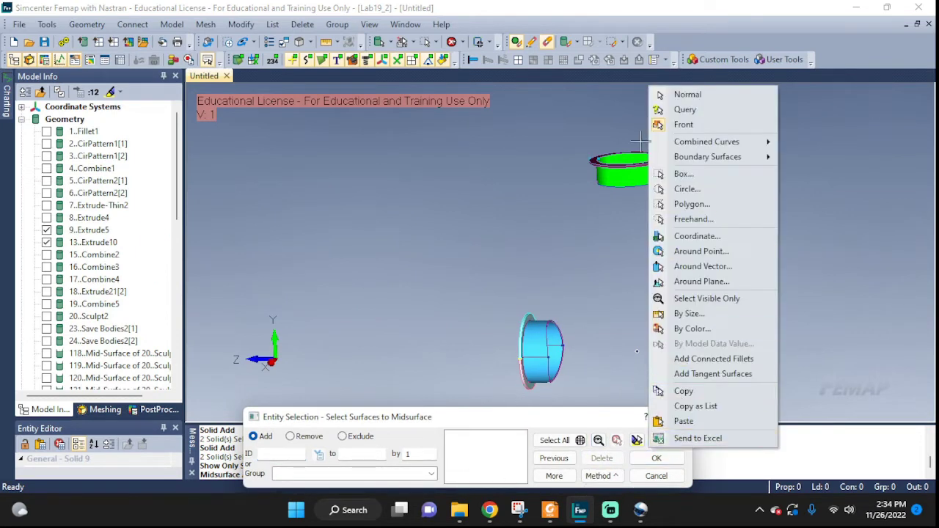
{"action": "left_click", "coordinate": [684, 174]}
{"action": "left_click_drag", "start_coordinate": [428, 125], "coordinate": [761, 407]}
{"action": "left_click", "coordinate": [656, 458]}
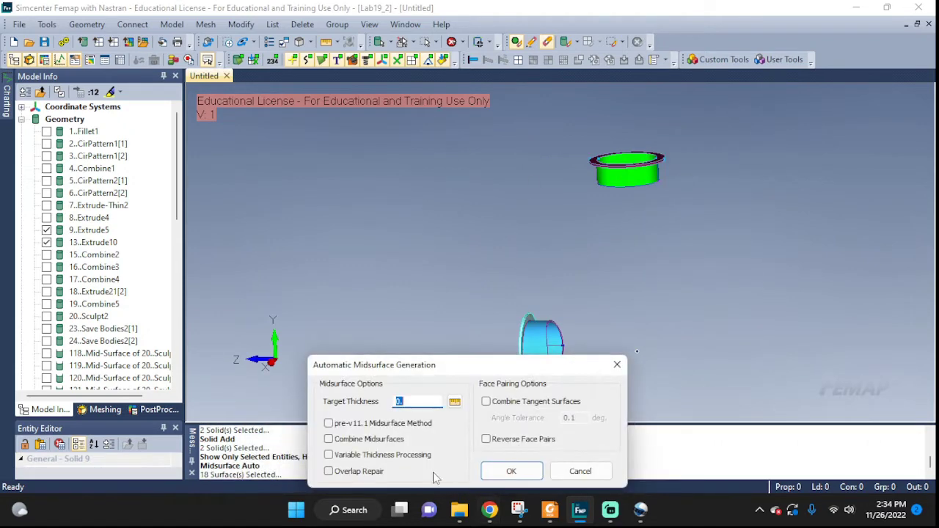
{"action": "left_click", "coordinate": [487, 471]}
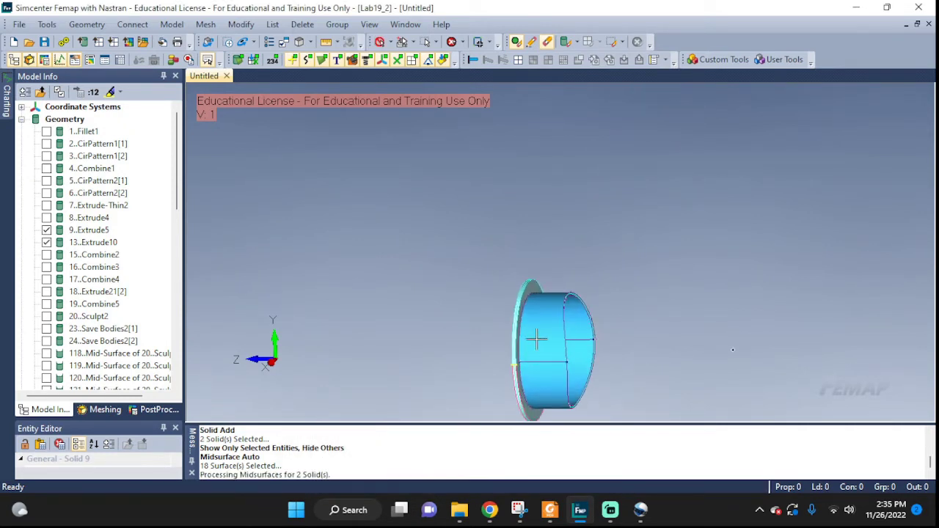
Hide solids 9..Extrude5 and 13..Extrude10 and inspect the midsurfaces of the top and side openings.
{"action": "scroll", "coordinate": [535, 338], "scroll_direction": "up", "scroll_amount": 5}
{"action": "middle_click_drag", "start_coordinate": [538, 348], "coordinate": [513, 342]}
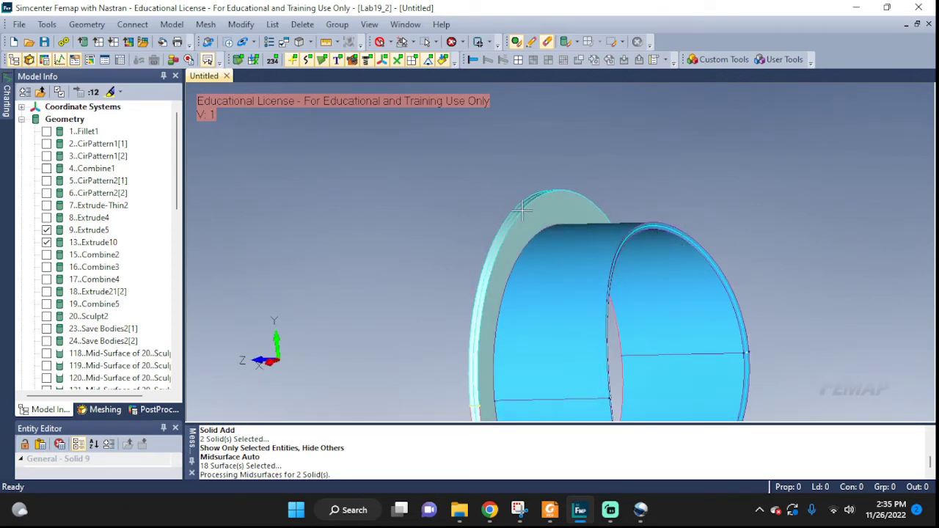
{"action": "scroll", "coordinate": [583, 217], "scroll_direction": "down", "scroll_amount": 6}
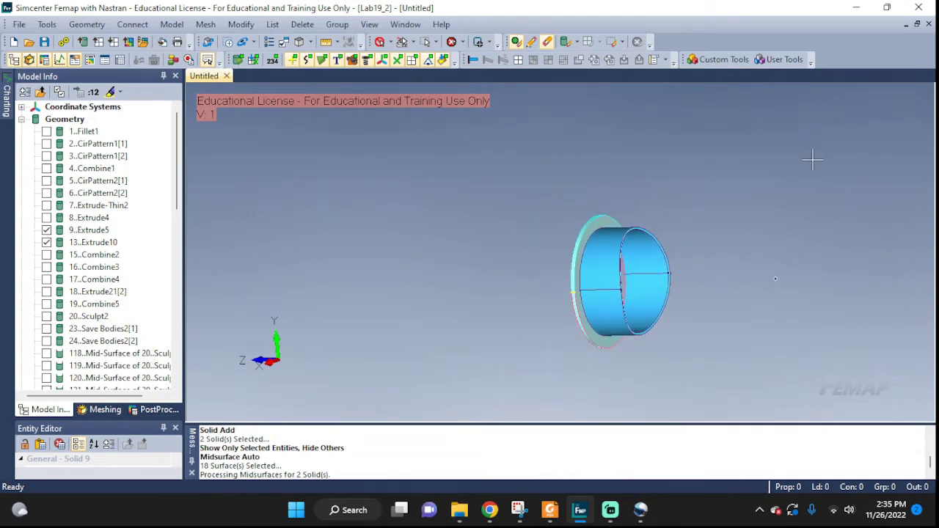
{"action": "middle_click_drag", "start_coordinate": [780, 168], "coordinate": [531, 374]}
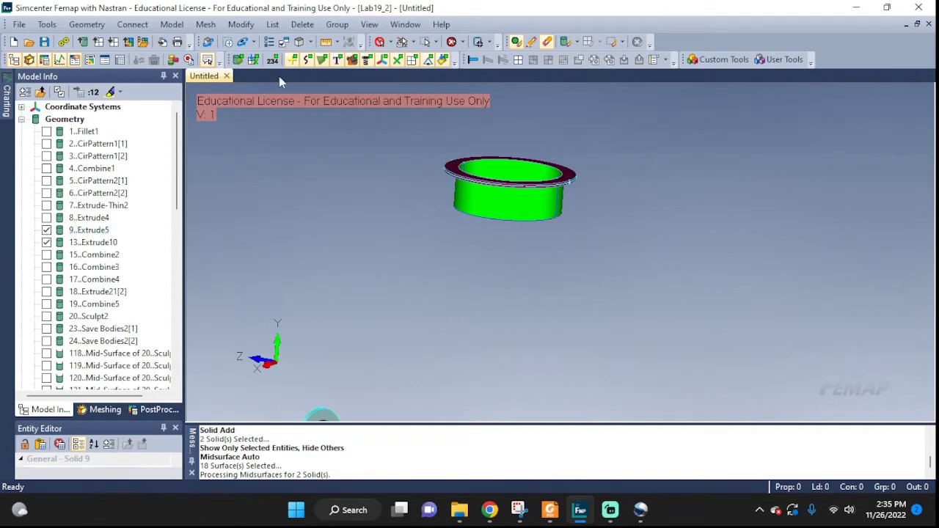
{"action": "left_click", "coordinate": [238, 60]}
{"action": "left_click", "coordinate": [239, 60]}
{"action": "left_click", "coordinate": [46, 230]}
{"action": "left_click", "coordinate": [46, 242]}
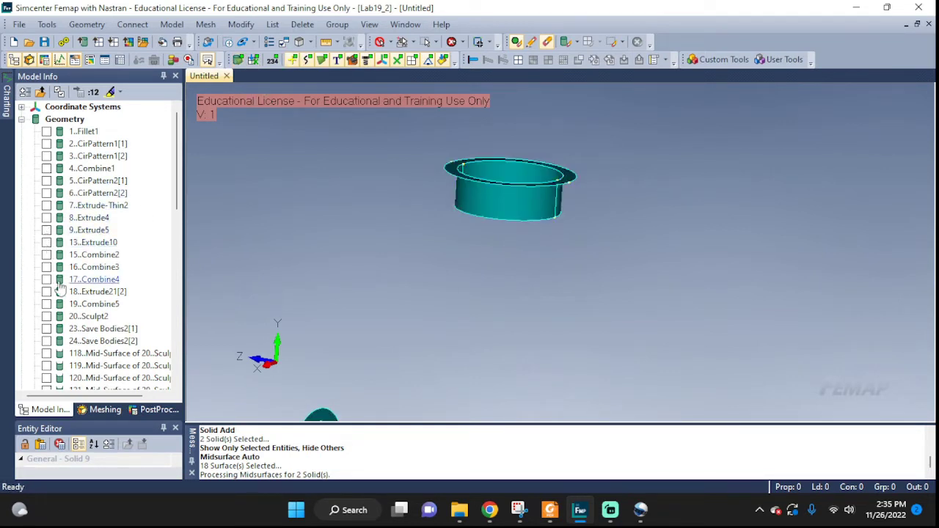
{"action": "scroll", "coordinate": [513, 203], "scroll_direction": "up", "scroll_amount": 6}
{"action": "middle_click_drag", "start_coordinate": [518, 203], "coordinate": [581, 245]}
{"action": "scroll", "coordinate": [552, 210], "scroll_direction": "up", "scroll_amount": 2}
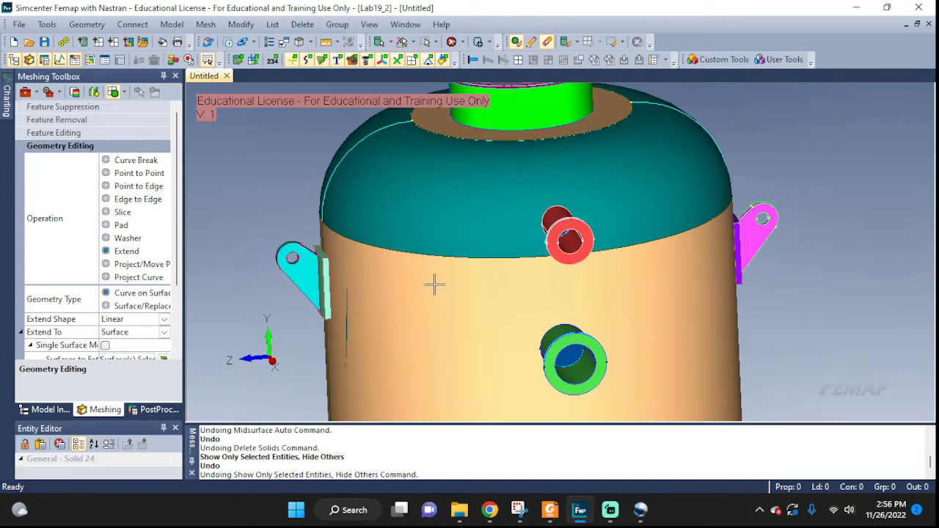
Examine the whole vessel from several sides, including its nozzles, lifting lugs, support legs and their pads.
{"action": "scroll", "coordinate": [435, 284], "scroll_direction": "down", "scroll_amount": 2}
{"action": "middle_click_drag", "start_coordinate": [482, 292], "coordinate": [544, 268]}
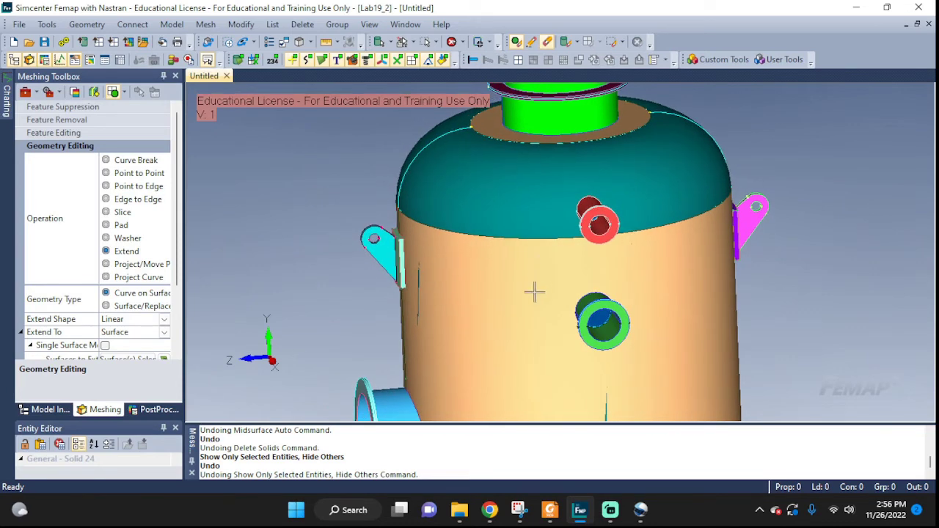
{"action": "middle_click_drag", "start_coordinate": [483, 274], "coordinate": [528, 273]}
{"action": "scroll", "coordinate": [391, 277], "scroll_direction": "down", "scroll_amount": 2}
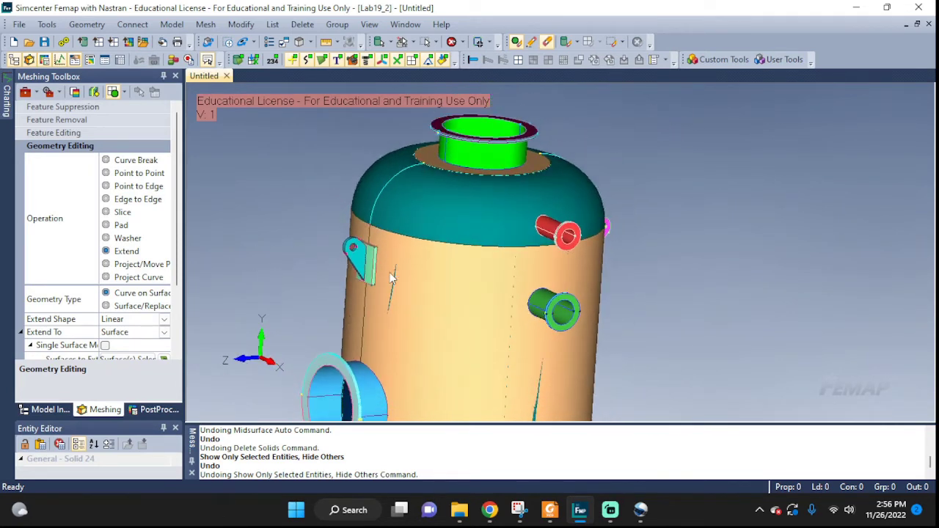
{"action": "middle_click_drag", "start_coordinate": [470, 325], "coordinate": [482, 266]}
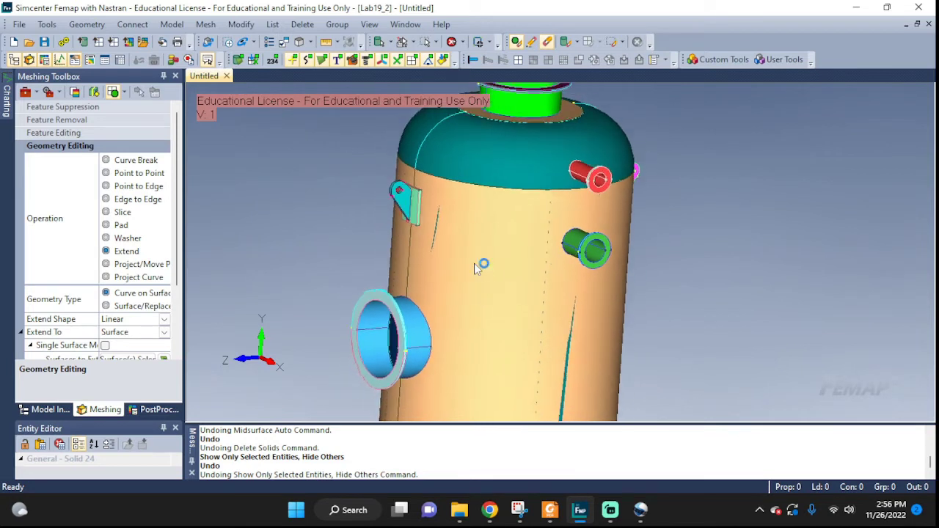
{"action": "middle_click_drag", "start_coordinate": [489, 305], "coordinate": [497, 249]}
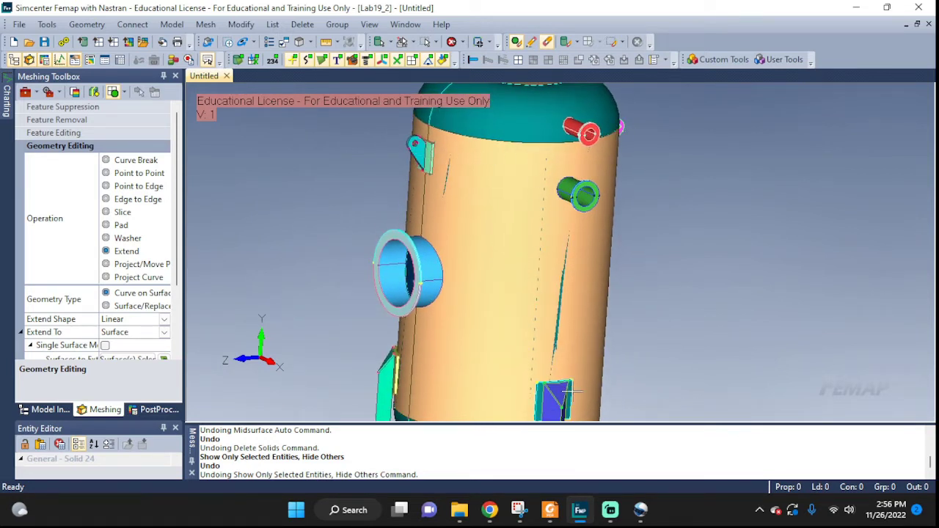
{"action": "middle_click_drag", "start_coordinate": [571, 394], "coordinate": [577, 312]}
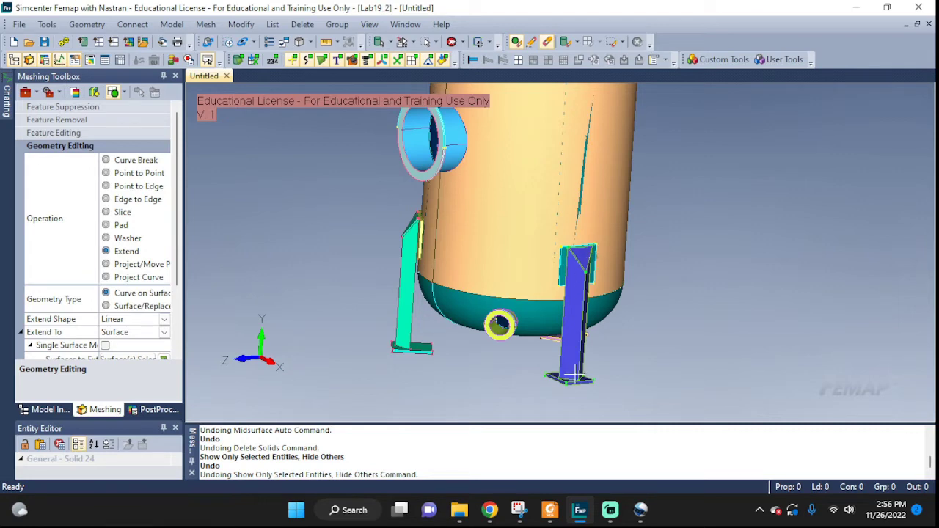
{"action": "middle_click_drag", "start_coordinate": [600, 373], "coordinate": [696, 214]}
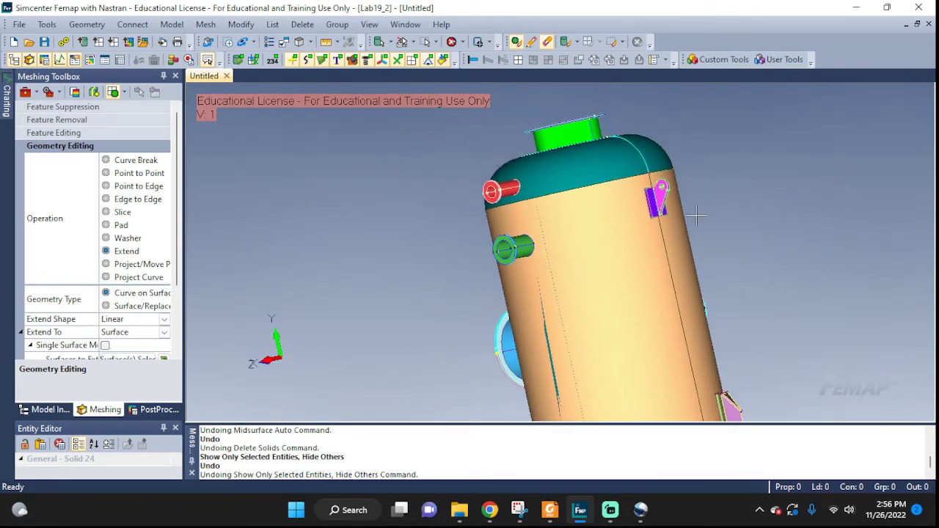
{"action": "middle_click_drag", "start_coordinate": [604, 238], "coordinate": [676, 266]}
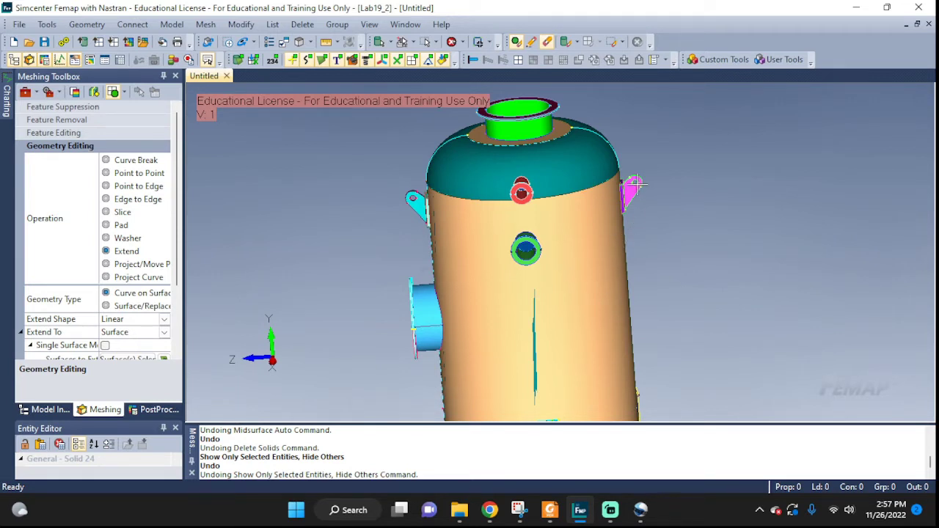
{"action": "middle_click_drag", "start_coordinate": [422, 284], "coordinate": [502, 413]}
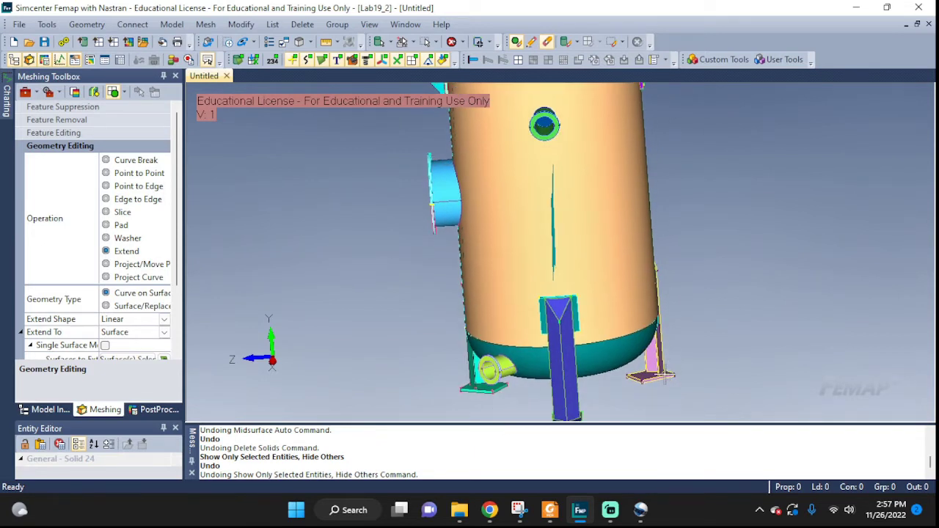
{"action": "middle_click_drag", "start_coordinate": [680, 248], "coordinate": [686, 332]}
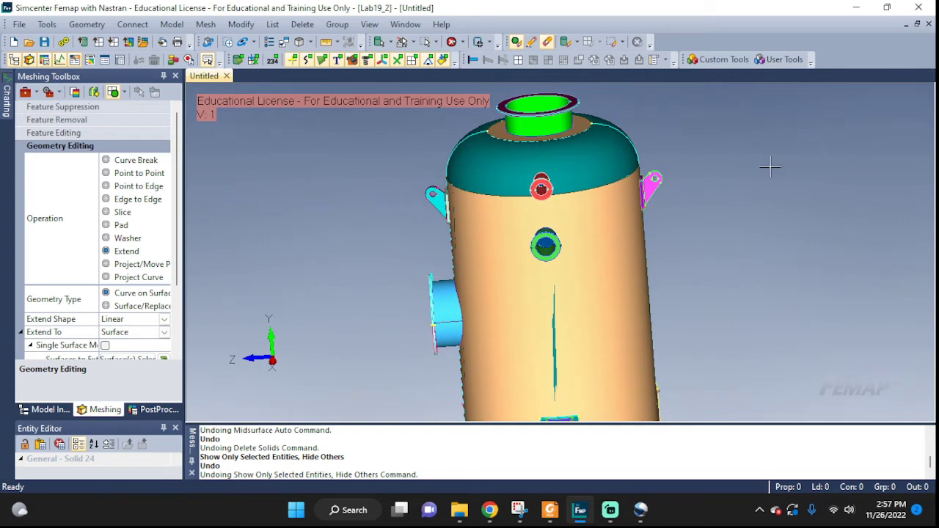
Show only the two upper lifting lugs and their pads, hiding the rest of the vessel.
{"action": "scroll", "coordinate": [660, 187], "scroll_direction": "up", "scroll_amount": 5}
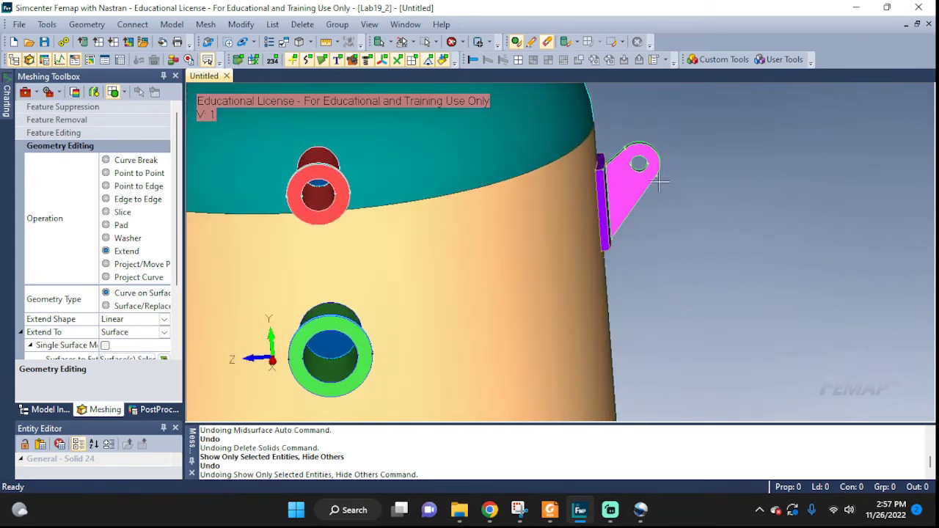
{"action": "middle_click_drag", "start_coordinate": [652, 187], "coordinate": [663, 291]}
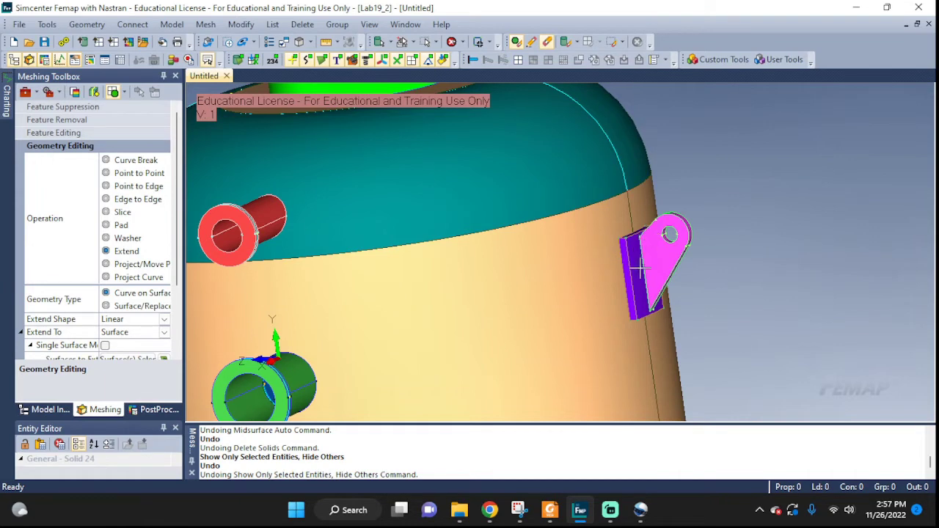
{"action": "scroll", "coordinate": [635, 335], "scroll_direction": "down", "scroll_amount": 5}
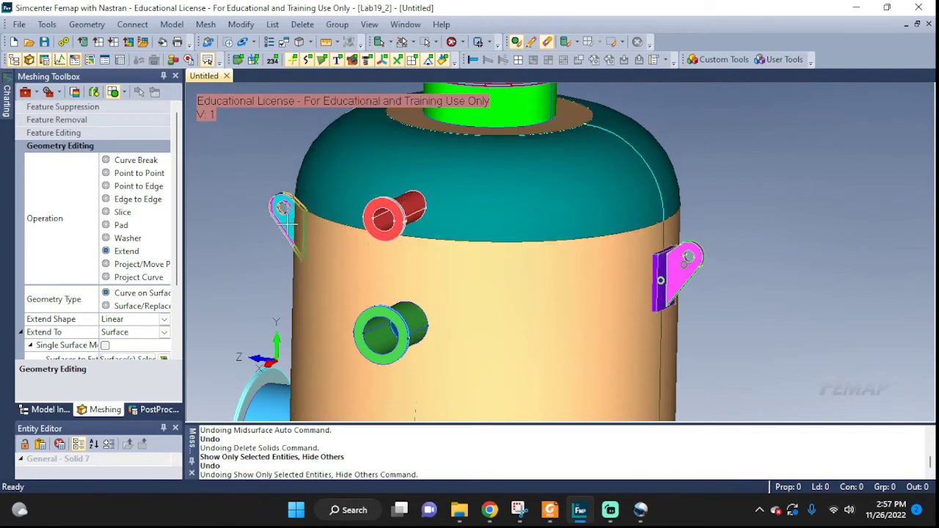
{"action": "middle_click_drag", "start_coordinate": [293, 233], "coordinate": [371, 254]}
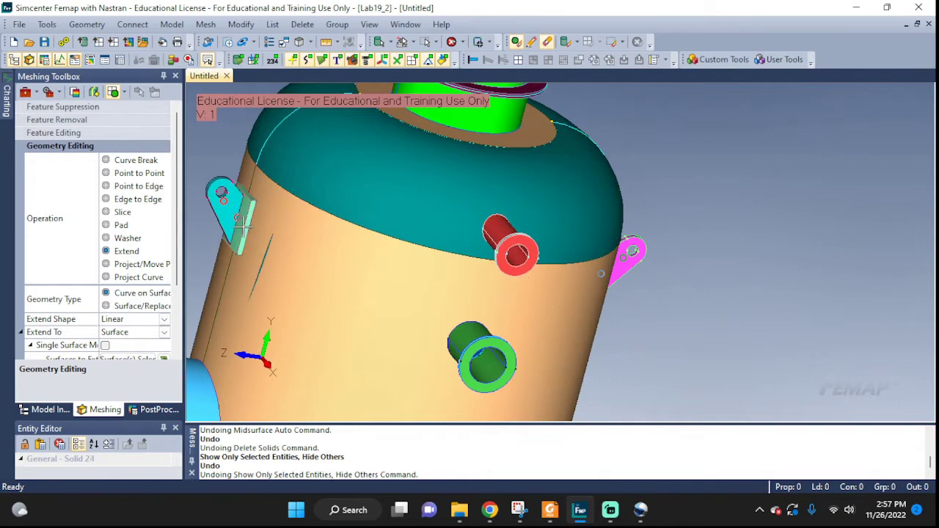
{"action": "right_click", "coordinate": [579, 250]}
{"action": "mouse_move", "coordinate": [620, 428]}
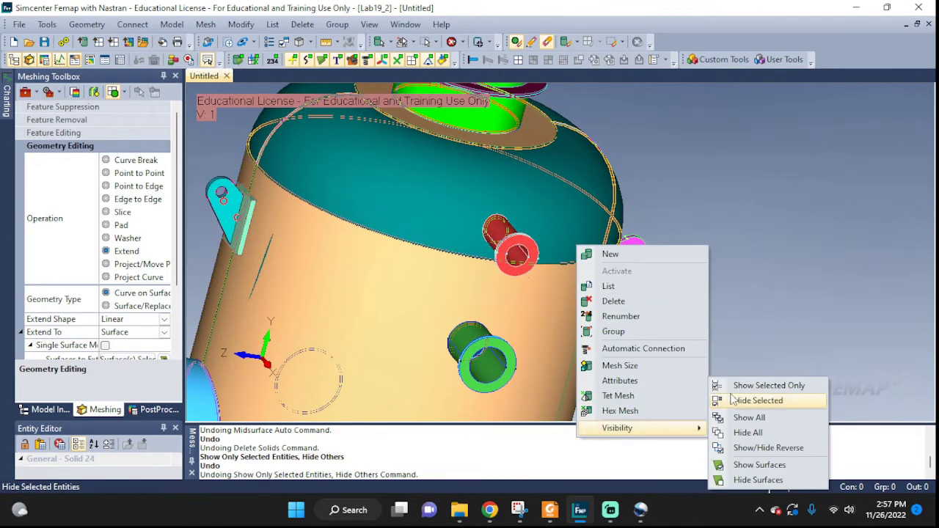
{"action": "left_click", "coordinate": [755, 400]}
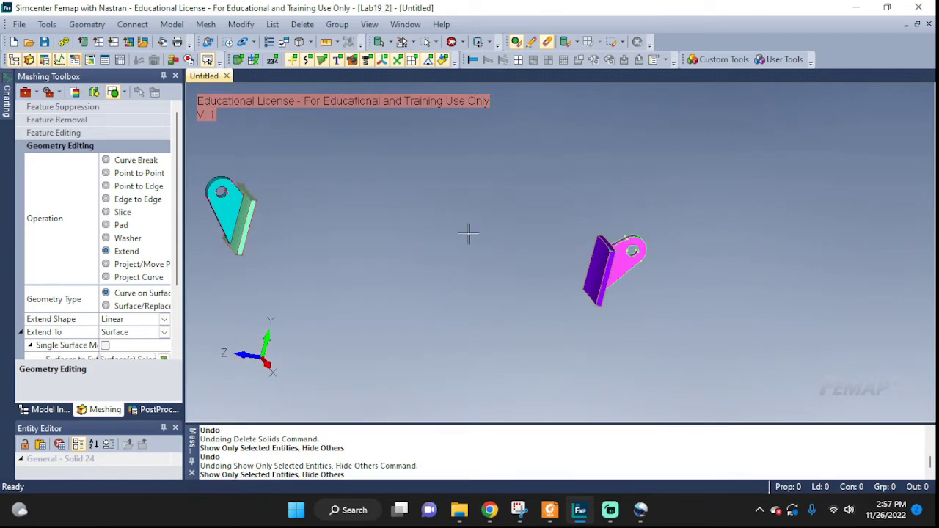
Generate automatic midsurfaces from all surfaces of the isolated lug and pad solids with a target thickness of 0.03.
{"action": "left_click", "coordinate": [87, 24]}
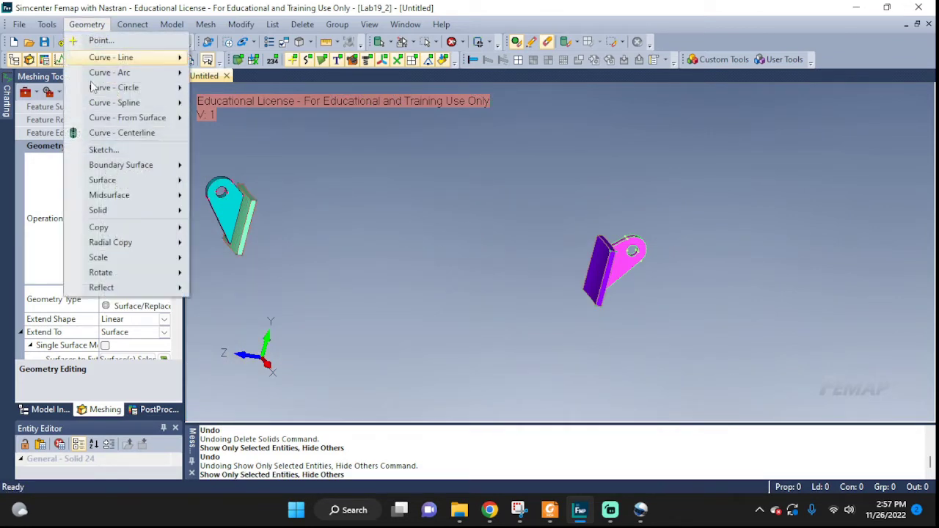
{"action": "mouse_move", "coordinate": [115, 195]}
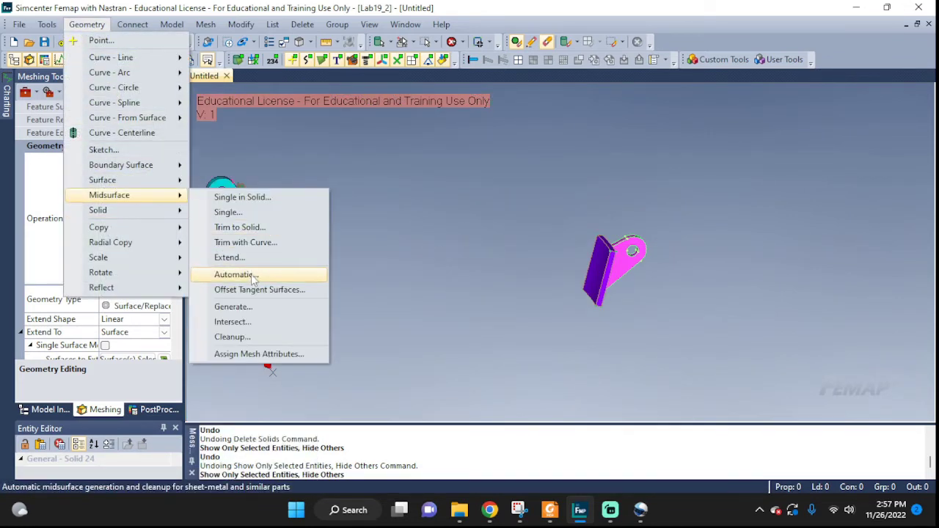
{"action": "left_click", "coordinate": [257, 272]}
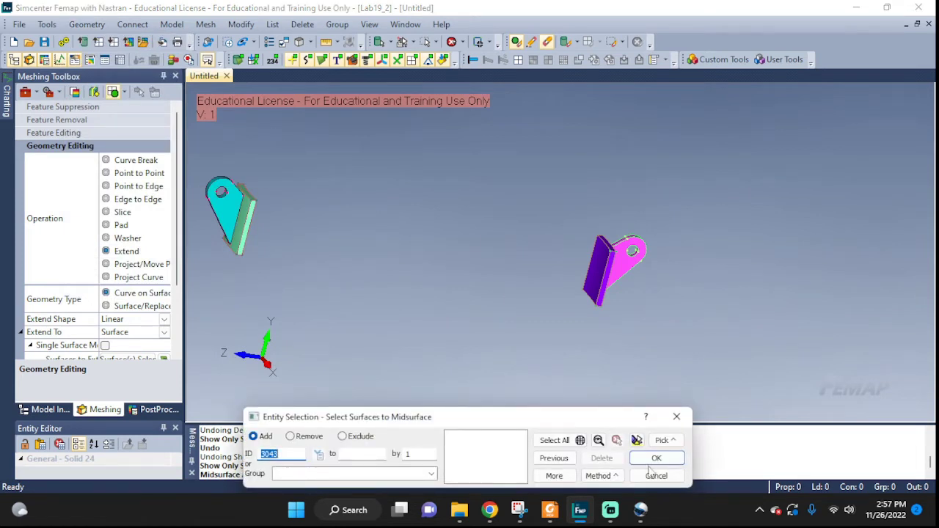
{"action": "left_click", "coordinate": [664, 441]}
{"action": "left_click", "coordinate": [658, 173]}
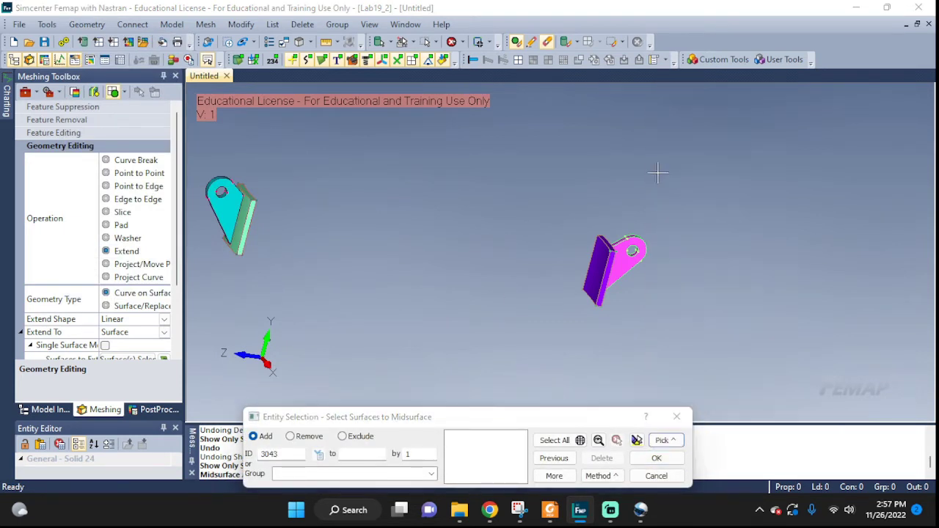
{"action": "left_click_drag", "start_coordinate": [549, 288], "coordinate": [702, 354]}
{"action": "left_click", "coordinate": [655, 459]}
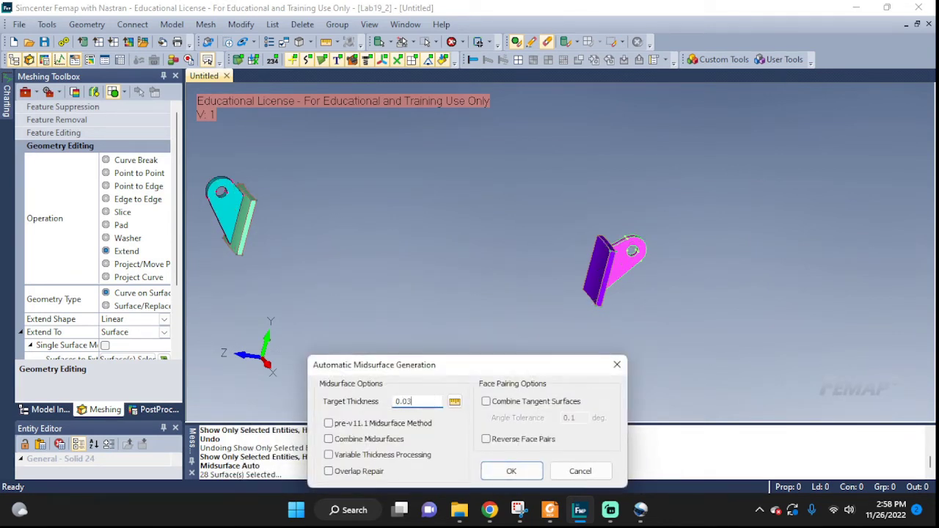
{"action": "left_click", "coordinate": [506, 468]}
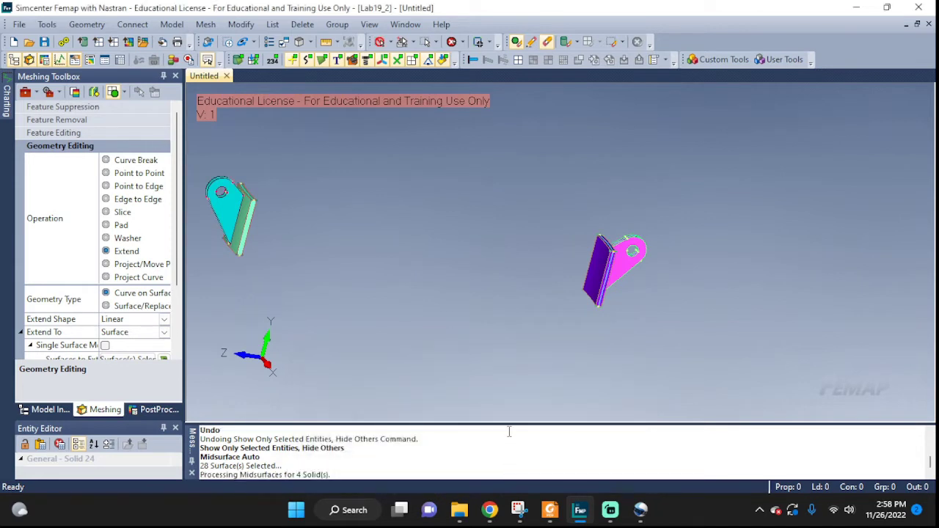
Delete the original lug and pad solids 7..Extrude-Thin2, 8..Extrude4, 23..Save Bodies2[1] and 24..Save Bodies2[2], leaving only their midsurfaces.
{"action": "middle_click_drag", "start_coordinate": [245, 233], "coordinate": [473, 336]}
{"action": "scroll", "coordinate": [477, 323], "scroll_direction": "up", "scroll_amount": 5}
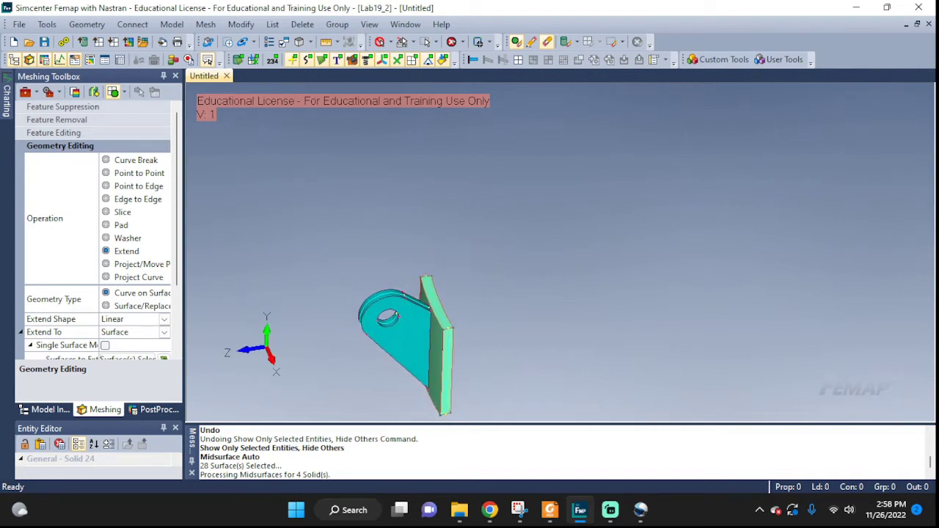
{"action": "left_click", "coordinate": [46, 410]}
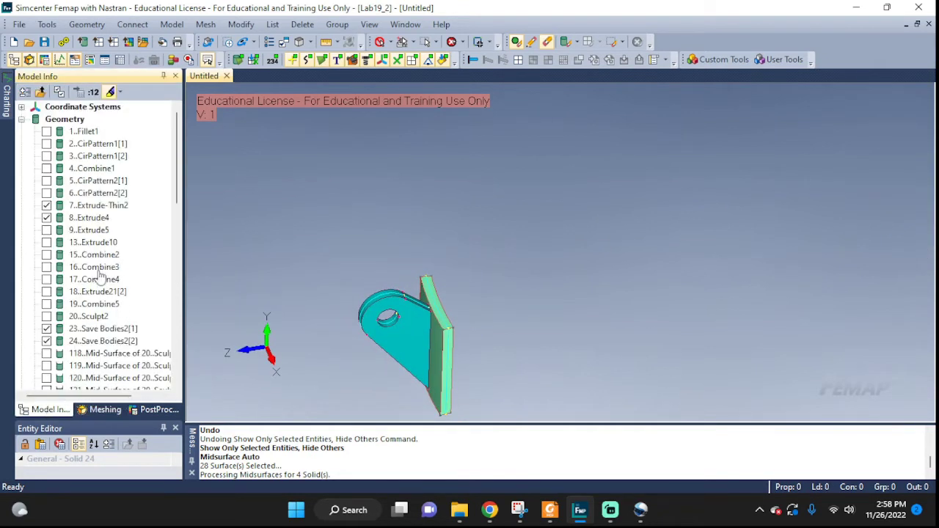
{"action": "left_click", "coordinate": [103, 342]}
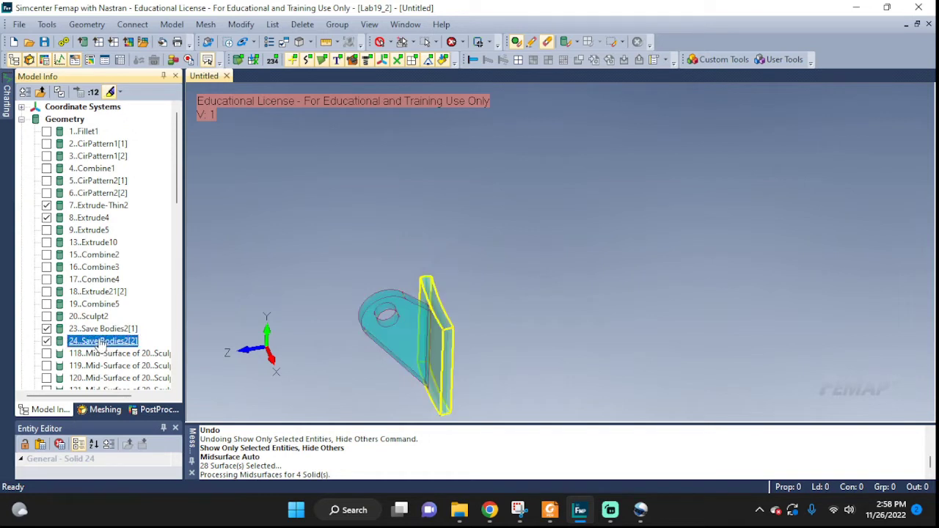
{"action": "left_click", "coordinate": [103, 328], "text": "ctrl"}
{"action": "left_click", "coordinate": [82, 219], "text": "ctrl"}
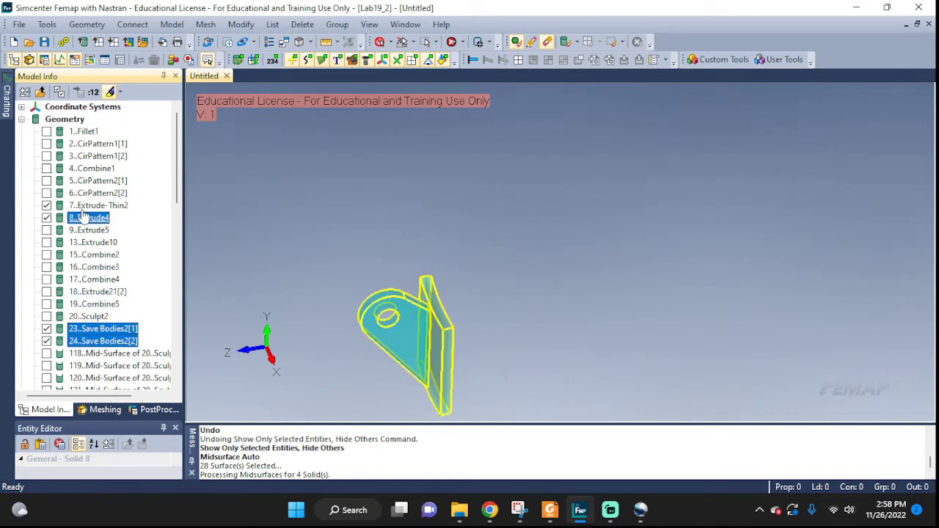
{"action": "left_click", "coordinate": [84, 206], "text": "ctrl"}
{"action": "right_click", "coordinate": [85, 213]}
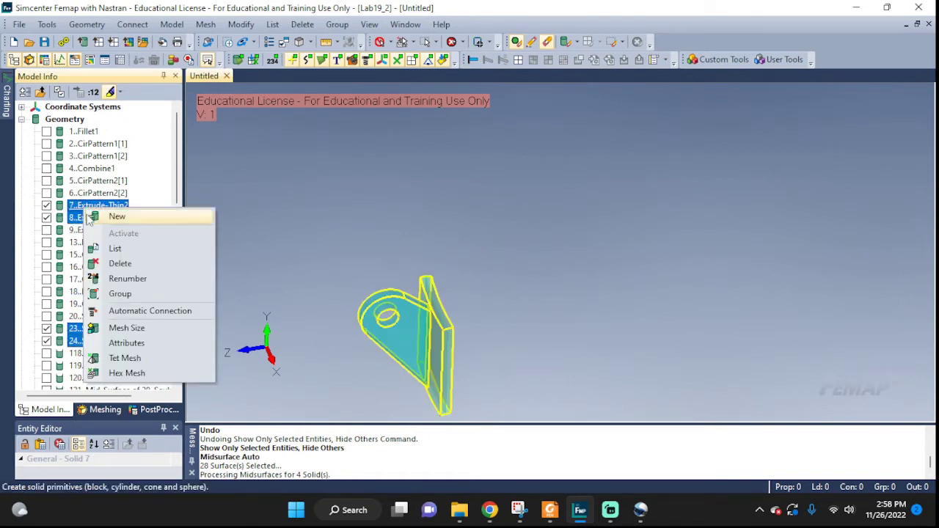
{"action": "left_click", "coordinate": [119, 263]}
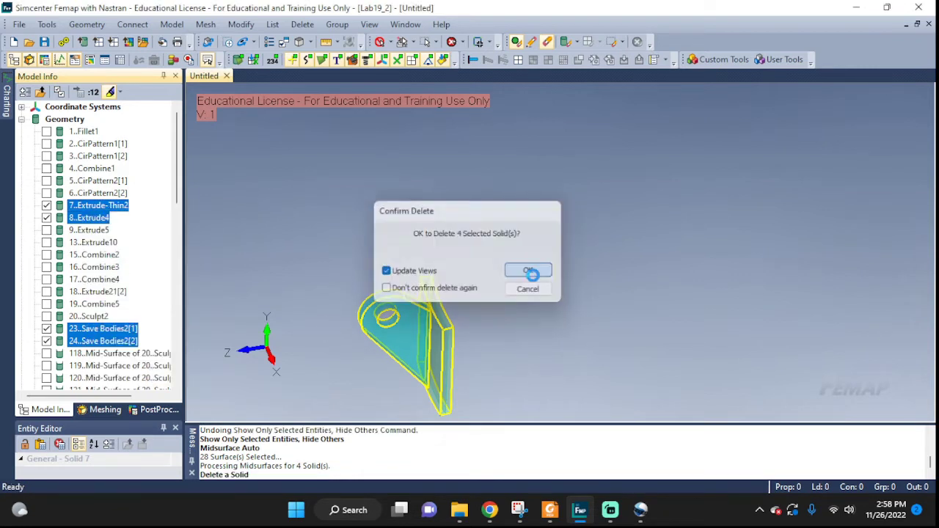
{"action": "left_click", "coordinate": [530, 271]}
{"action": "scroll", "coordinate": [483, 349], "scroll_direction": "down", "scroll_amount": 1}
{"action": "middle_click_drag", "start_coordinate": [578, 405], "coordinate": [557, 367]}
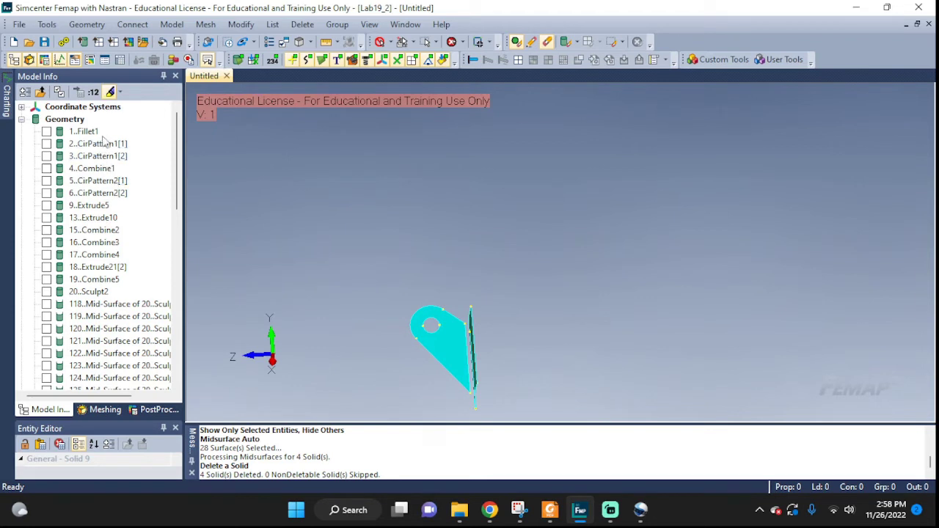
Delete the two curved pad midsurfaces, surfaces 3051 and 3048, keeping the flat lifting lug midsurfaces.
{"action": "scroll", "coordinate": [152, 326], "scroll_direction": "down", "scroll_amount": 5}
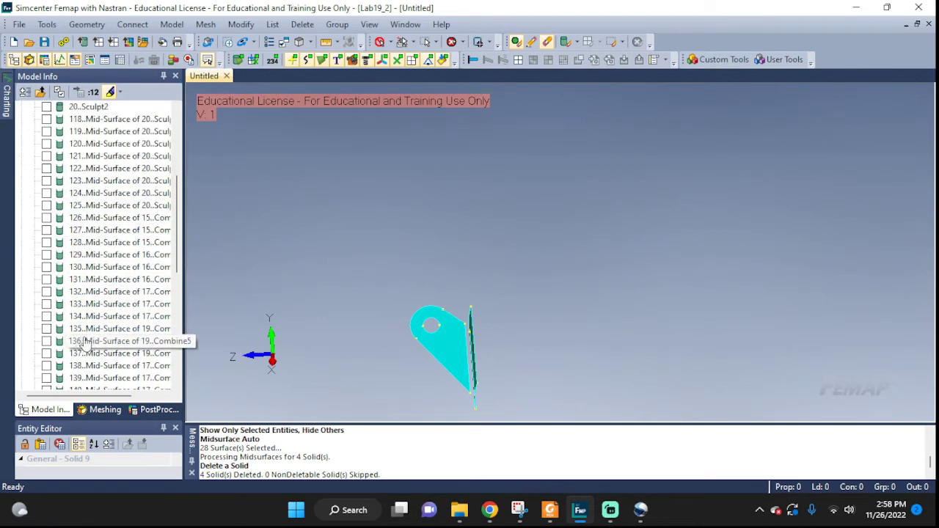
{"action": "middle_click_drag", "start_coordinate": [614, 330], "coordinate": [392, 258], "text": "ctrl"}
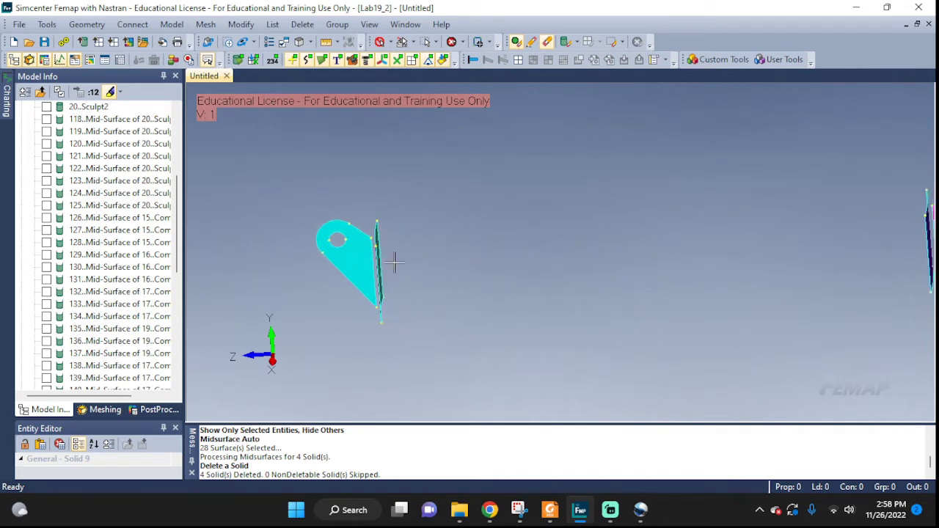
{"action": "scroll", "coordinate": [396, 268], "scroll_direction": "up", "scroll_amount": 4}
{"action": "middle_click_drag", "start_coordinate": [429, 295], "coordinate": [382, 251]}
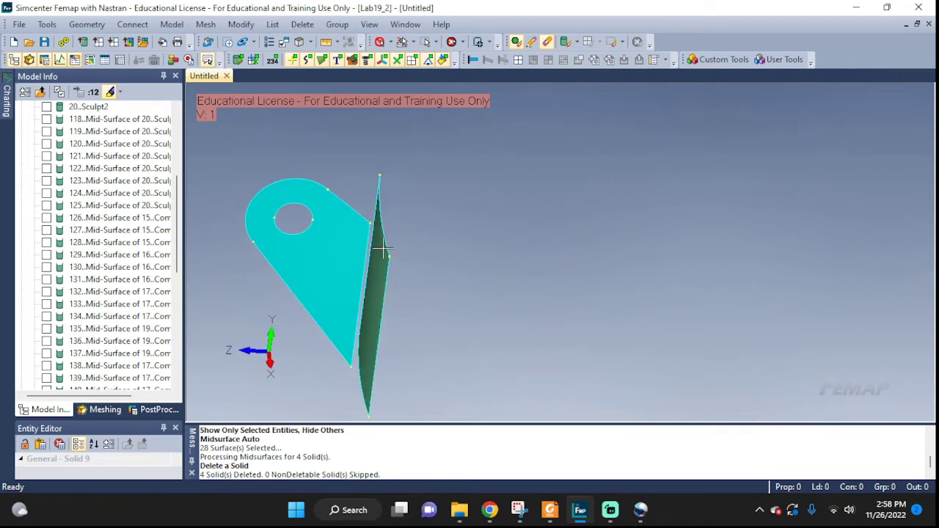
{"action": "left_click", "coordinate": [337, 24]}
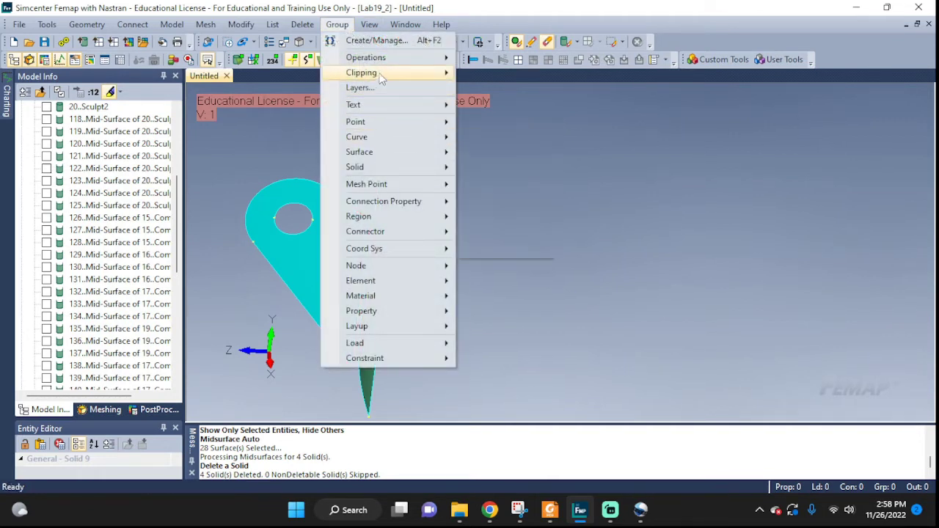
{"action": "mouse_move", "coordinate": [381, 78]}
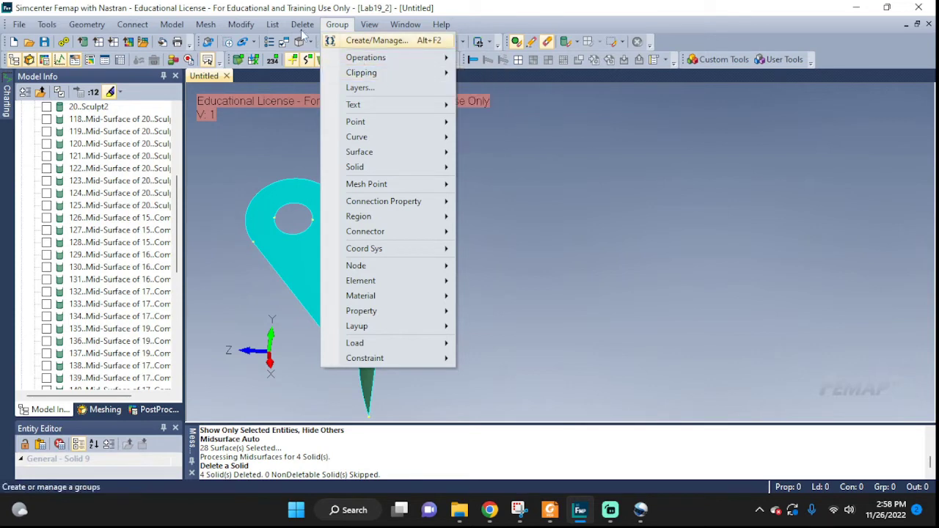
{"action": "mouse_move", "coordinate": [302, 29]}
{"action": "mouse_move", "coordinate": [328, 71]}
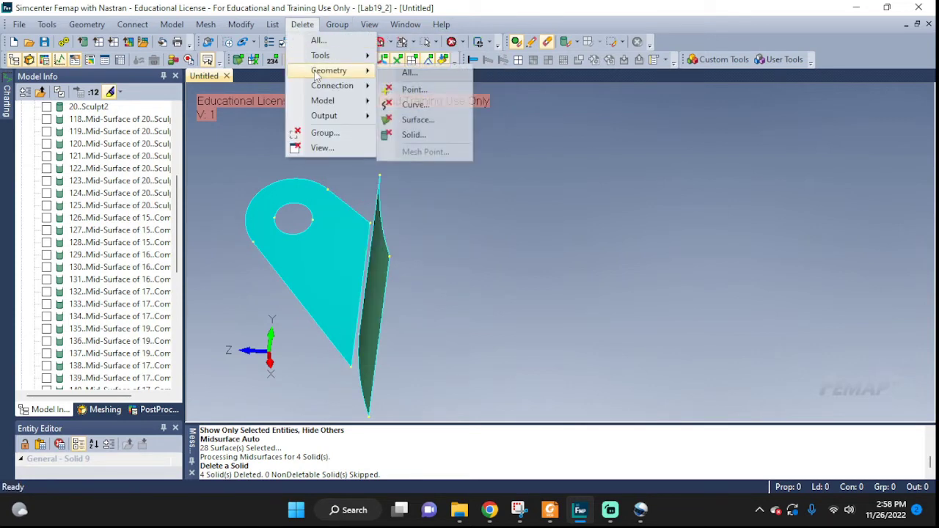
{"action": "left_click", "coordinate": [415, 119]}
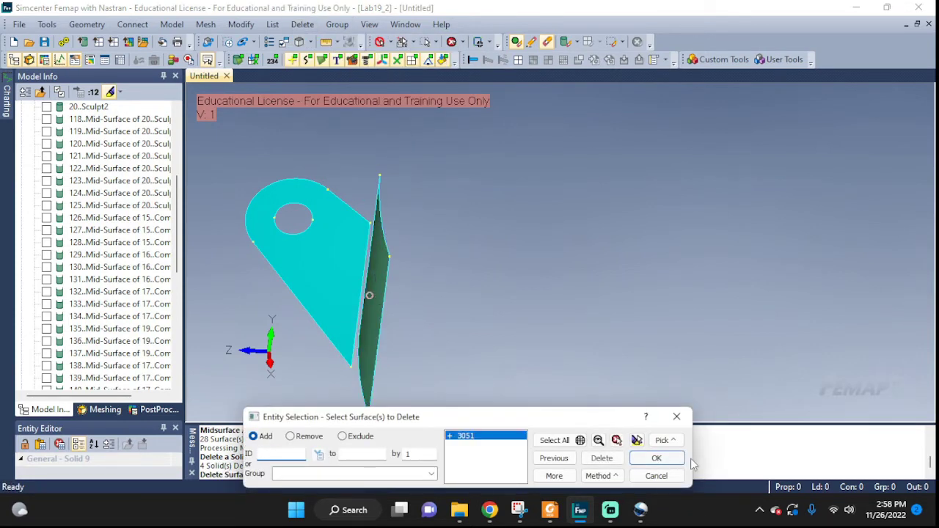
{"action": "scroll", "coordinate": [754, 320], "scroll_direction": "down", "scroll_amount": 3}
{"action": "middle_click_drag", "start_coordinate": [824, 304], "coordinate": [235, 262]}
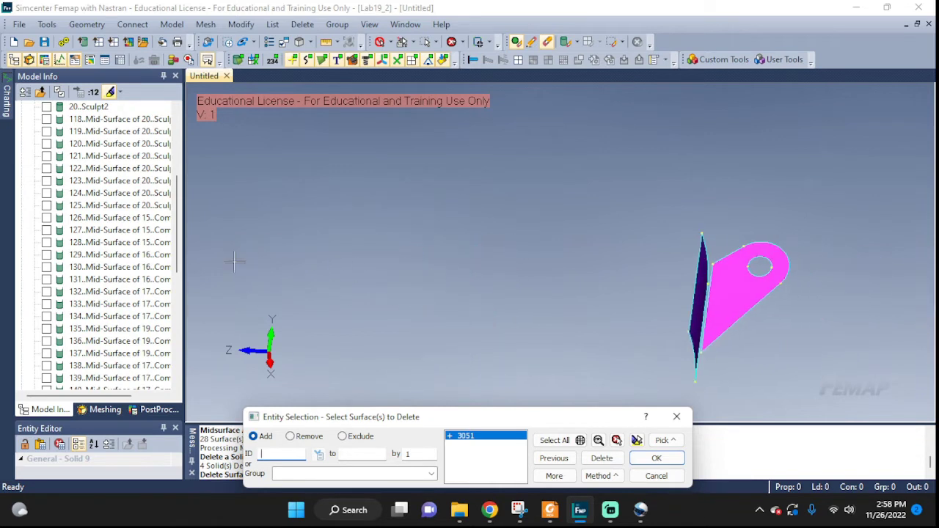
{"action": "left_click", "coordinate": [699, 308]}
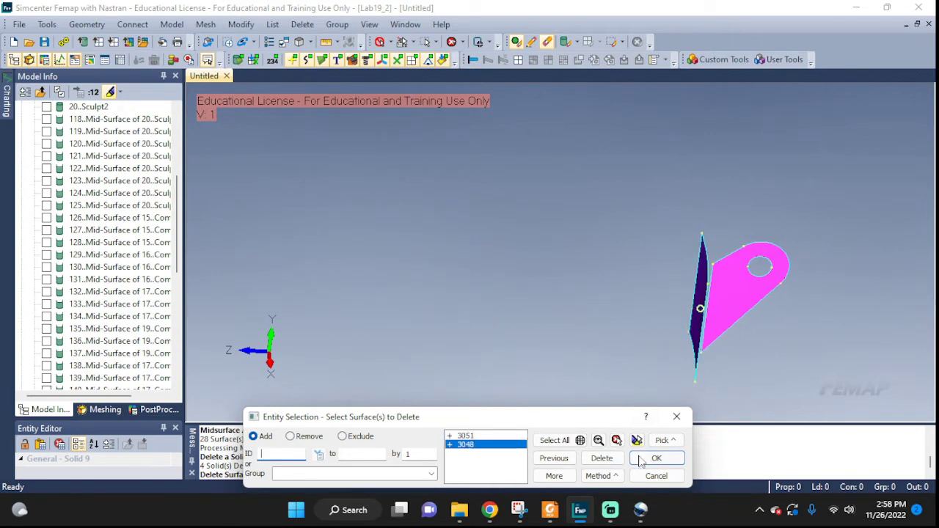
{"action": "left_click", "coordinate": [640, 460]}
{"action": "left_click", "coordinate": [530, 270]}
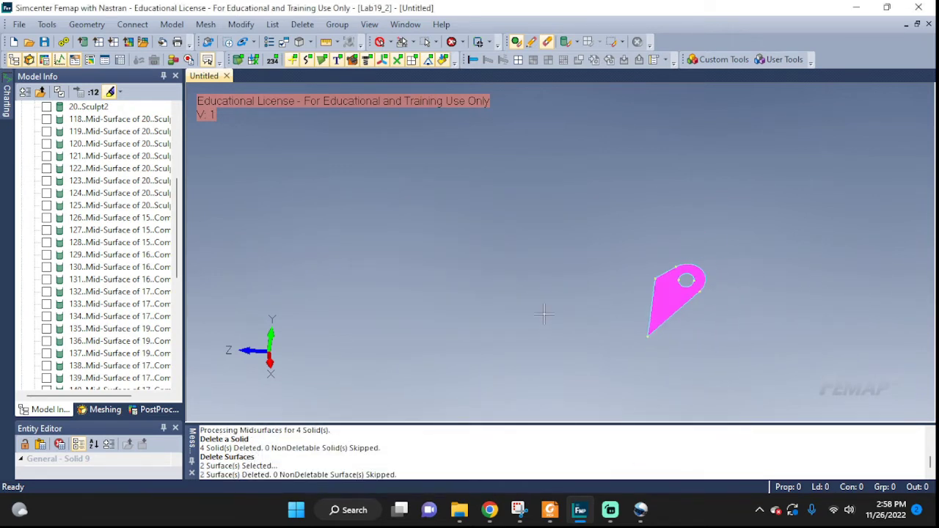
Turn on the visibility of all geometry and inspect how the lug midsurfaces meet the vessel shell.
{"action": "scroll", "coordinate": [541, 323], "scroll_direction": "down", "scroll_amount": 1}
{"action": "key", "text": "ctrl+q"}
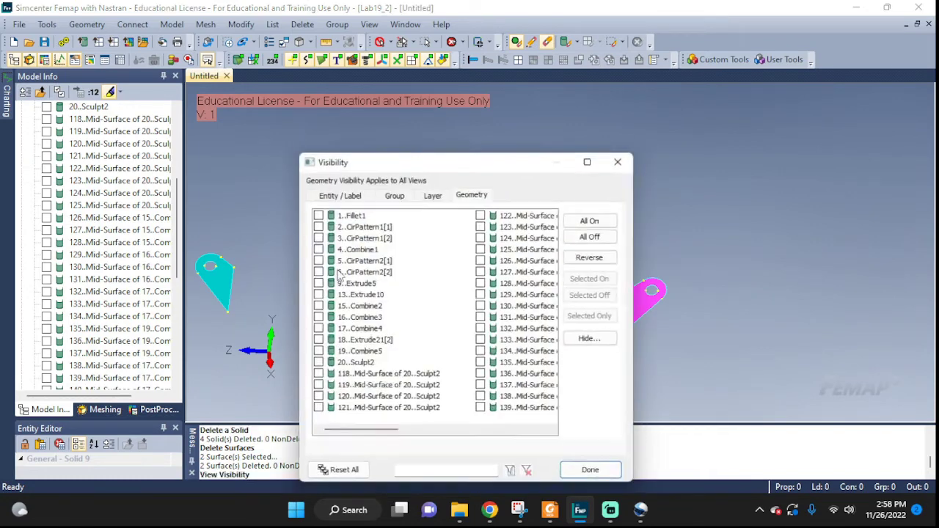
{"action": "left_click", "coordinate": [596, 220]}
{"action": "left_click", "coordinate": [579, 478]}
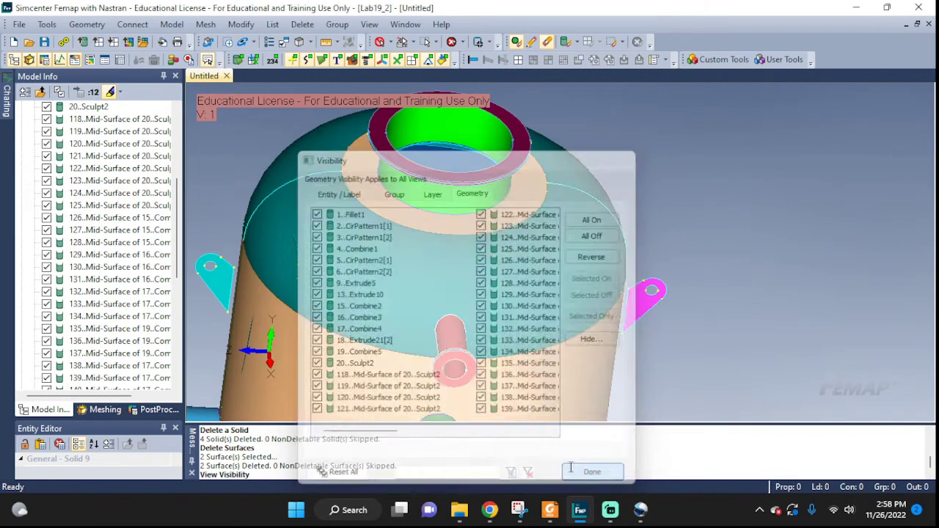
{"action": "middle_click_drag", "start_coordinate": [299, 262], "coordinate": [389, 291]}
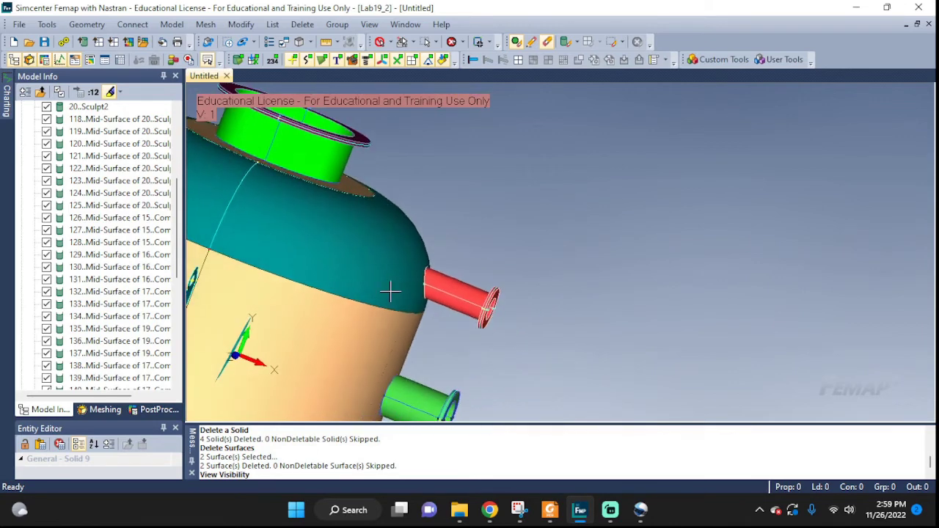
{"action": "middle_click_drag", "start_coordinate": [251, 310], "coordinate": [503, 281]}
{"action": "scroll", "coordinate": [442, 287], "scroll_direction": "up", "scroll_amount": 5}
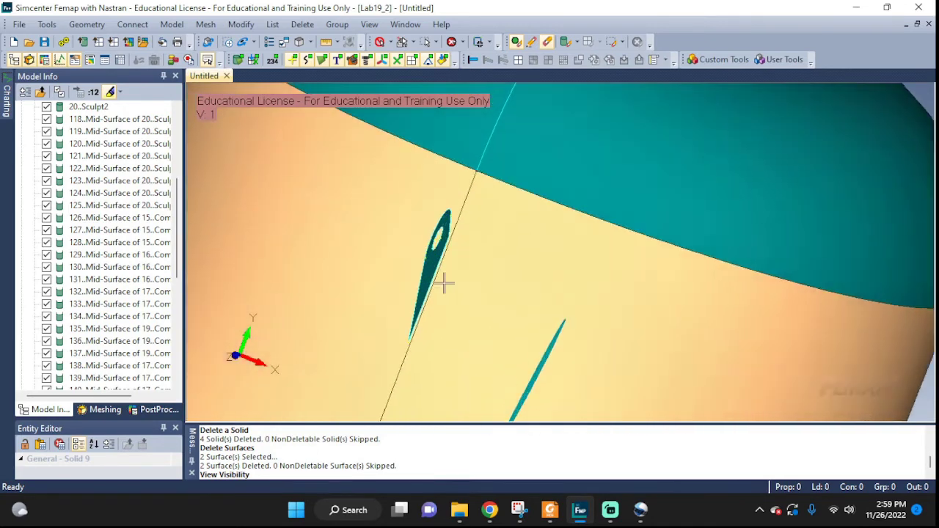
{"action": "middle_click_drag", "start_coordinate": [442, 283], "coordinate": [431, 250]}
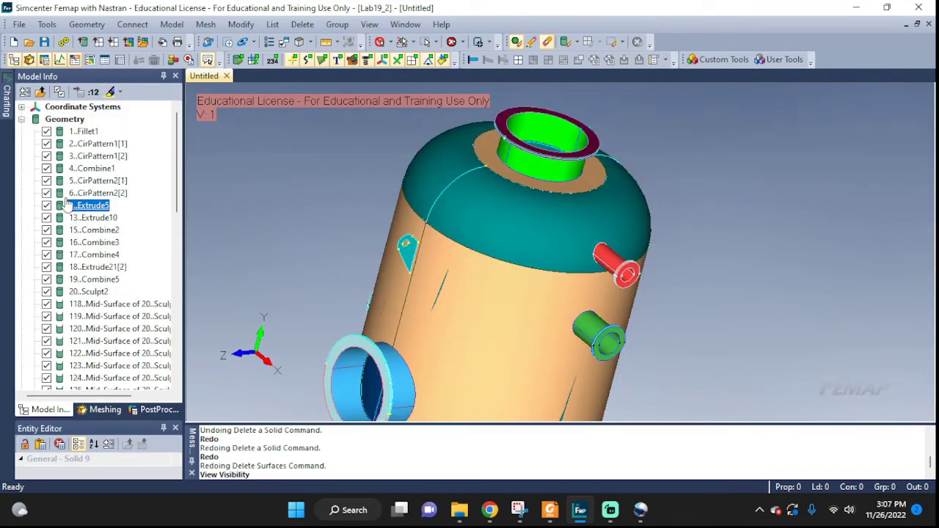
Highlight the selected entities and delete the eight original solids from 9..Extrude5 through 20..Sculpt2, leaving their midsurfaces.
{"action": "left_click", "coordinate": [110, 92]}
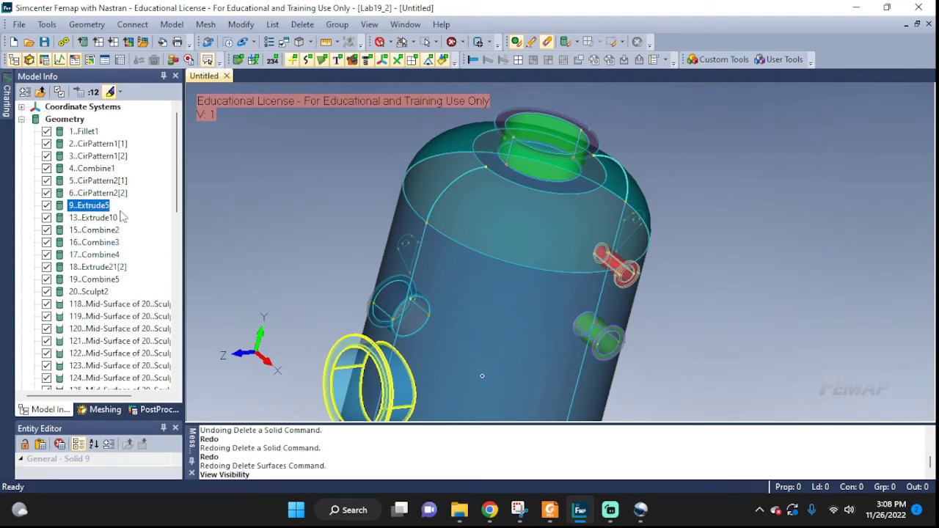
{"action": "left_click", "coordinate": [93, 218], "text": "ctrl"}
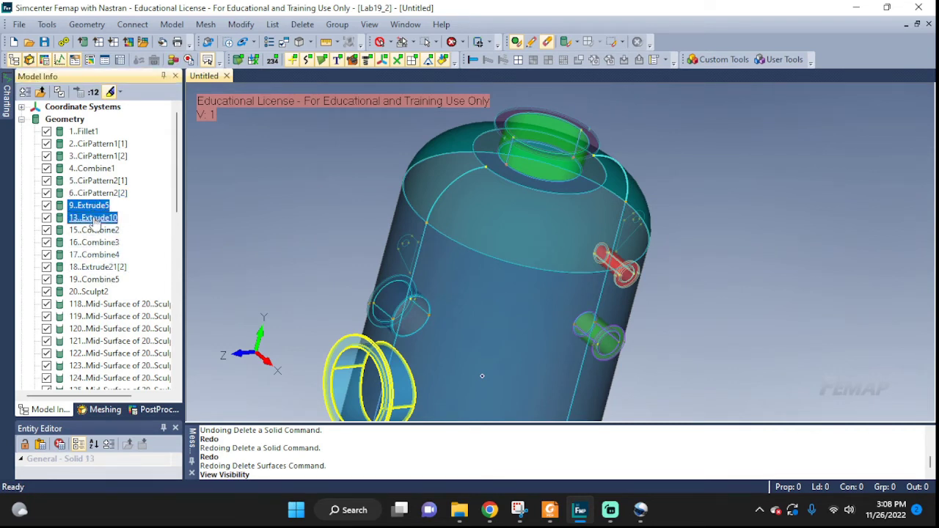
{"action": "left_click", "coordinate": [95, 230], "text": "ctrl"}
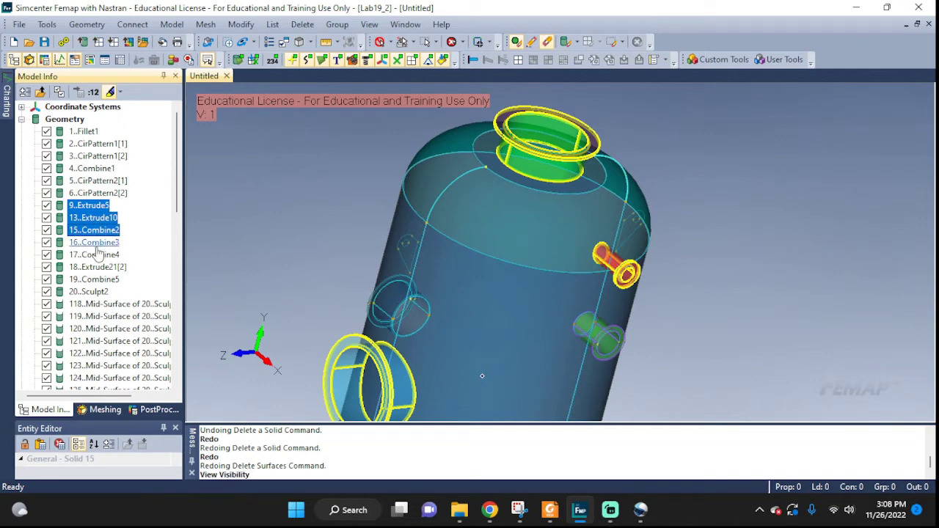
{"action": "left_click", "coordinate": [95, 242], "text": "ctrl"}
{"action": "left_click", "coordinate": [96, 255], "text": "ctrl"}
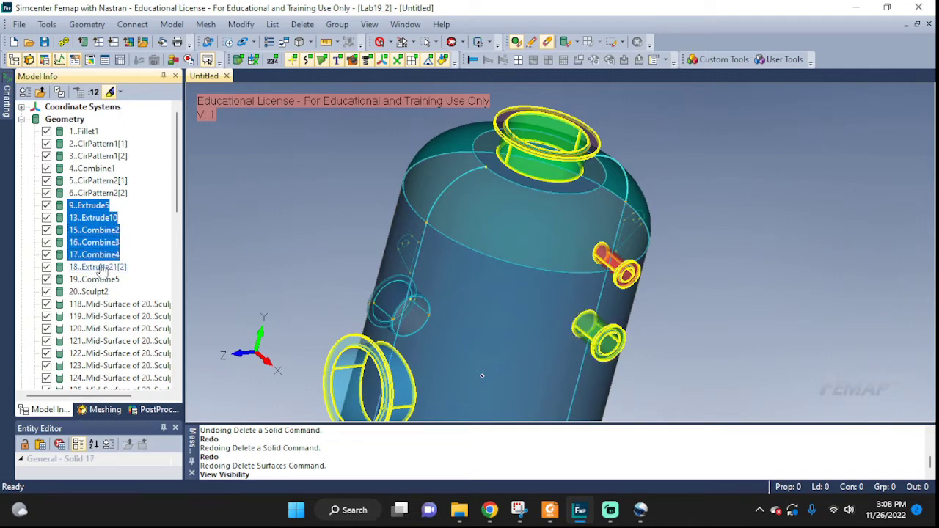
{"action": "middle_click_drag", "start_coordinate": [540, 384], "coordinate": [614, 205]}
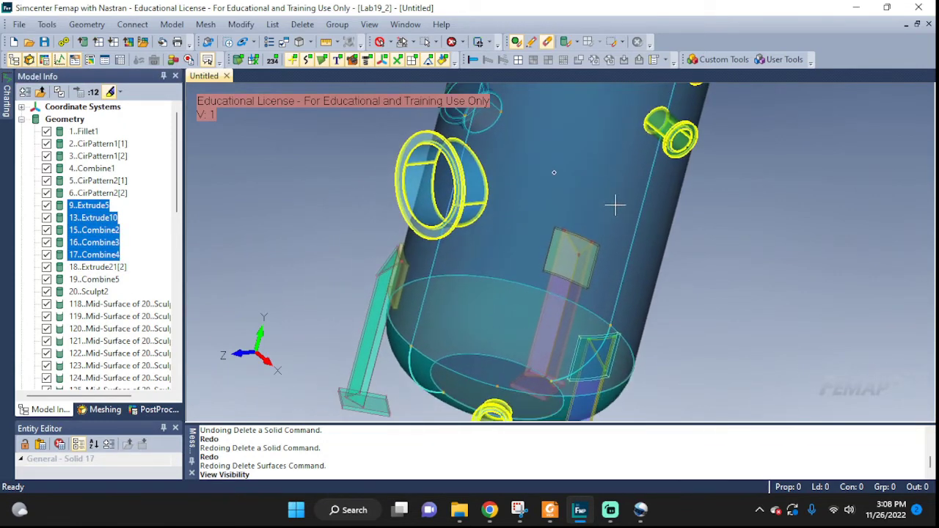
{"action": "left_click", "coordinate": [106, 268], "text": "ctrl"}
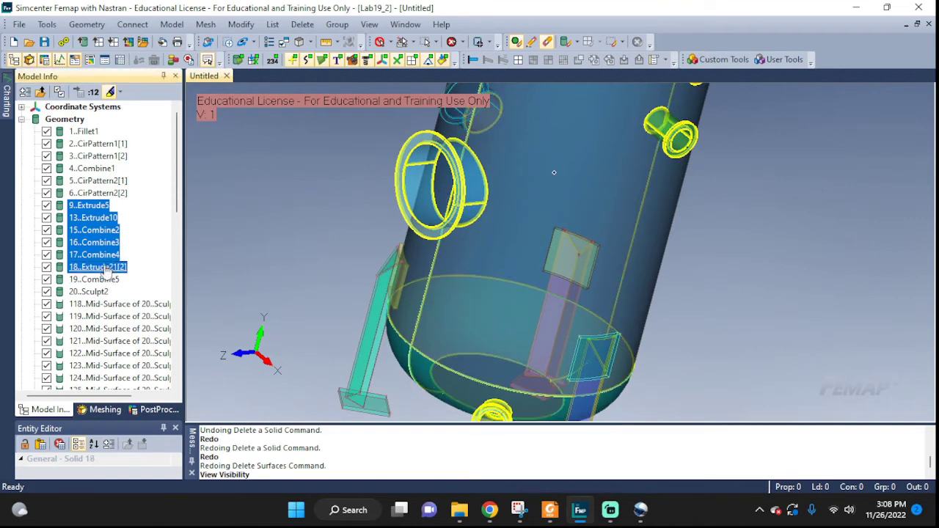
{"action": "left_click", "coordinate": [106, 280], "text": "ctrl"}
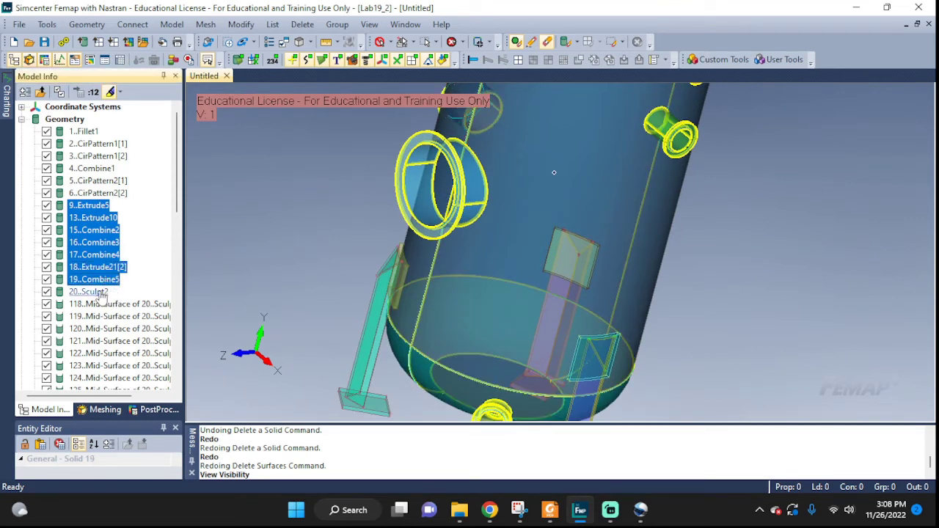
{"action": "left_click", "coordinate": [95, 292], "text": "ctrl"}
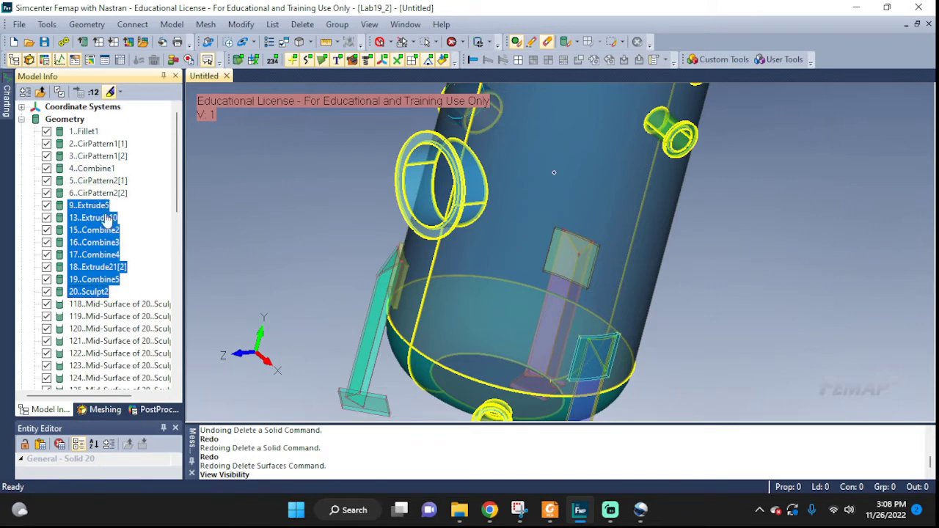
{"action": "right_click", "coordinate": [105, 224]}
{"action": "left_click", "coordinate": [136, 275]}
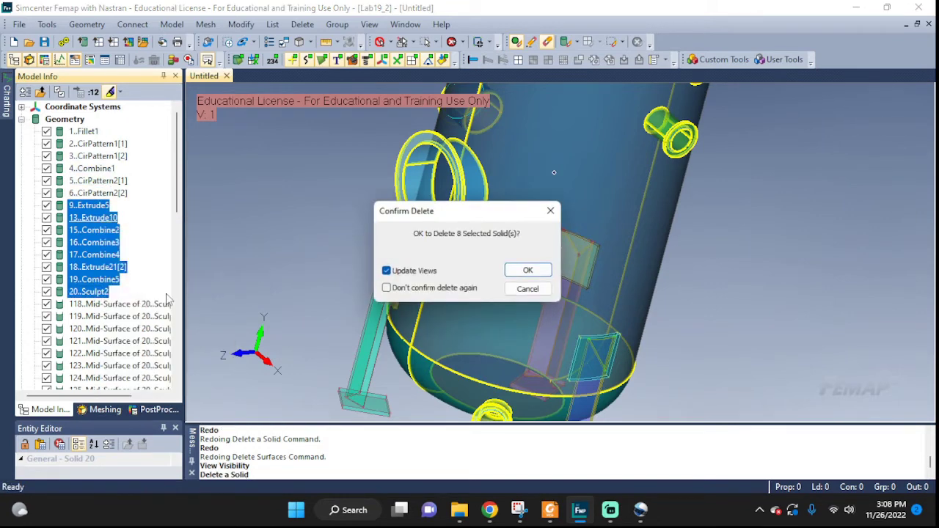
{"action": "left_click", "coordinate": [526, 272]}
Inspect the remaining midsurfaces around the vessel, checking the nozzles and how the lifting lugs meet the shell.
{"action": "scroll", "coordinate": [625, 315], "scroll_direction": "down", "scroll_amount": 5}
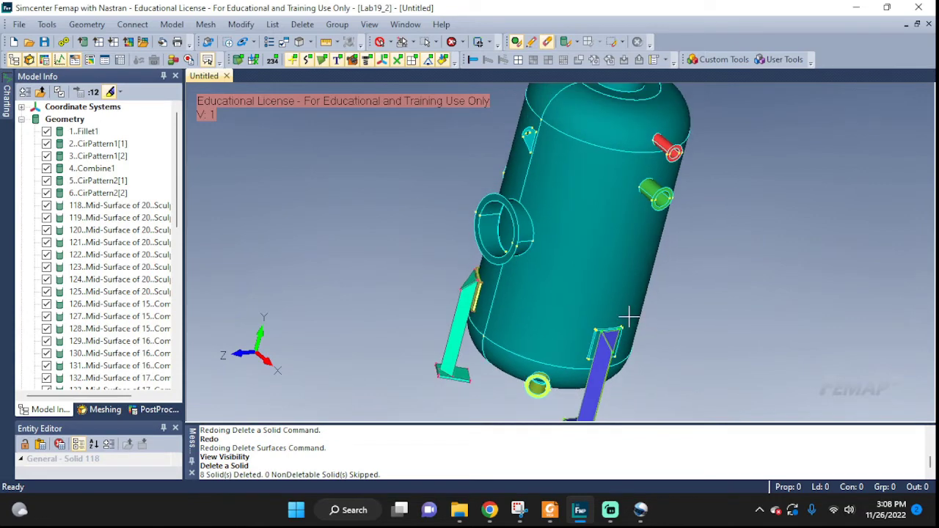
{"action": "middle_click_drag", "start_coordinate": [662, 317], "coordinate": [684, 308]}
{"action": "scroll", "coordinate": [674, 176], "scroll_direction": "up", "scroll_amount": 4}
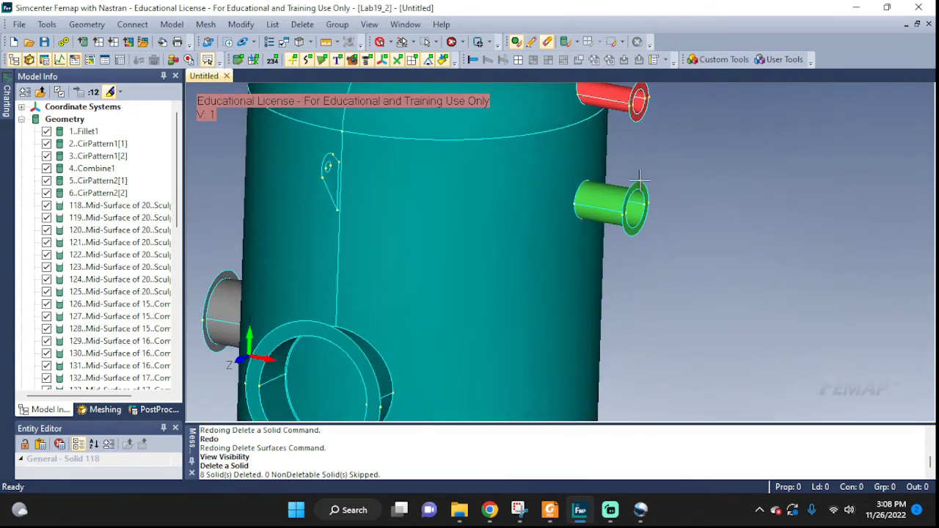
{"action": "middle_click_drag", "start_coordinate": [648, 234], "coordinate": [555, 346]}
{"action": "scroll", "coordinate": [555, 346], "scroll_direction": "down", "scroll_amount": 3}
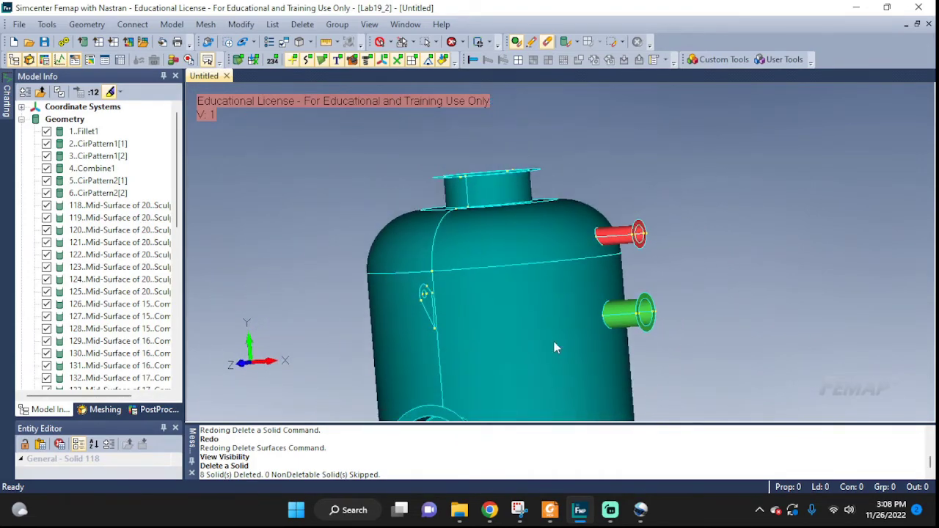
{"action": "scroll", "coordinate": [531, 449], "scroll_direction": "up", "scroll_amount": 2}
{"action": "scroll", "coordinate": [579, 426], "scroll_direction": "up", "scroll_amount": 3}
{"action": "middle_click_drag", "start_coordinate": [549, 394], "coordinate": [482, 348]}
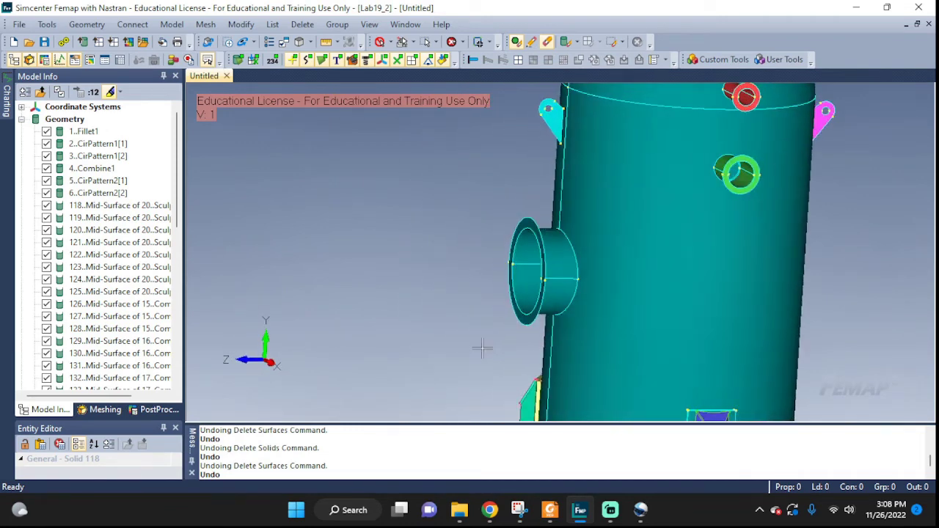
{"action": "middle_click_drag", "start_coordinate": [548, 394], "coordinate": [561, 424], "text": "ctrl"}
{"action": "scroll", "coordinate": [527, 213], "scroll_direction": "up", "scroll_amount": 10}
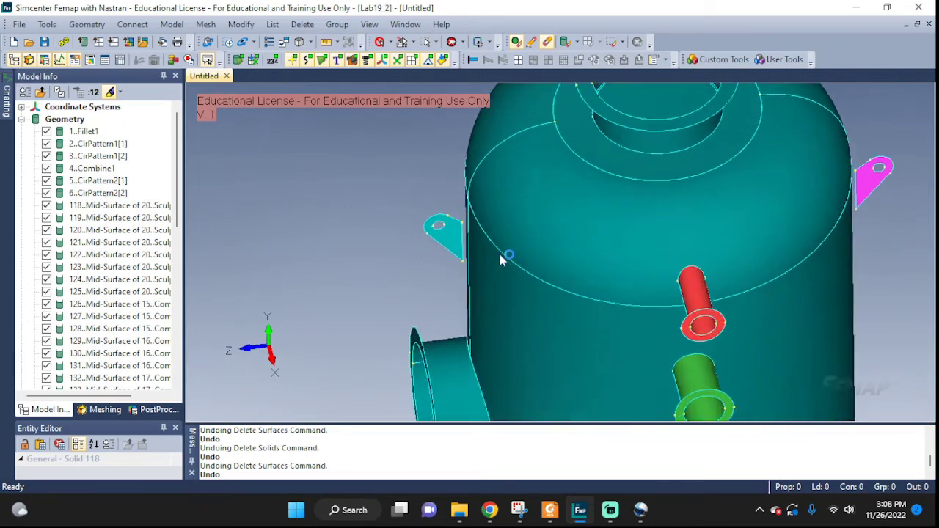
{"action": "middle_click_drag", "start_coordinate": [494, 265], "coordinate": [501, 259]}
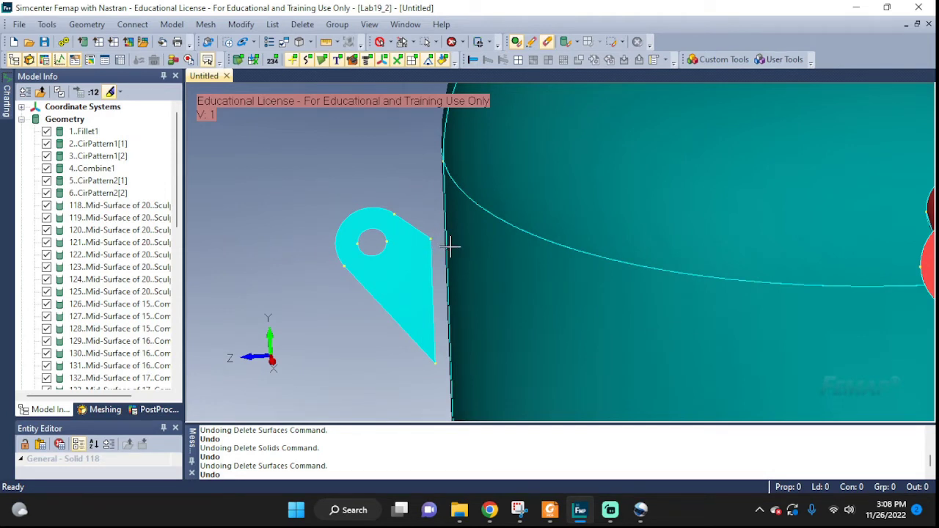
{"action": "middle_click_drag", "start_coordinate": [454, 251], "coordinate": [484, 262]}
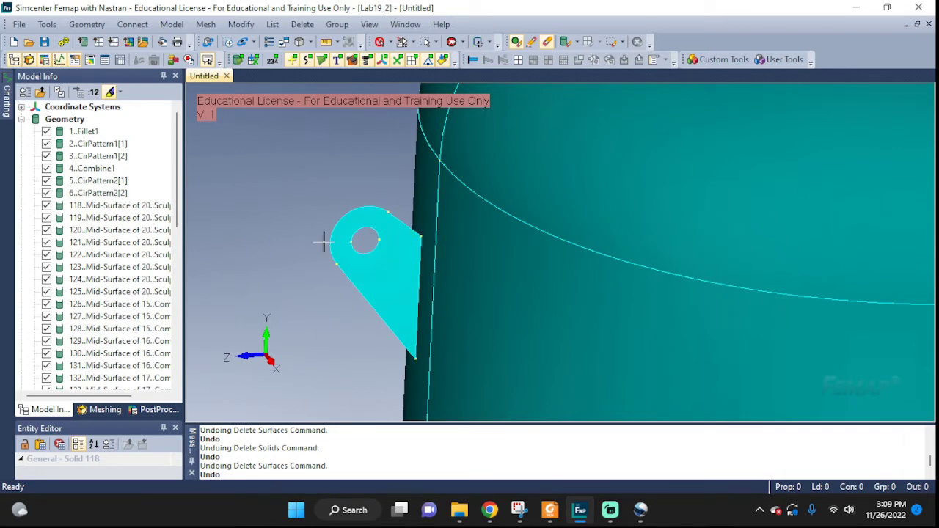
Set up the Extend geometry editing operation for a curve on surface, with a linear shape and Location as the target.
{"action": "left_click", "coordinate": [91, 410]}
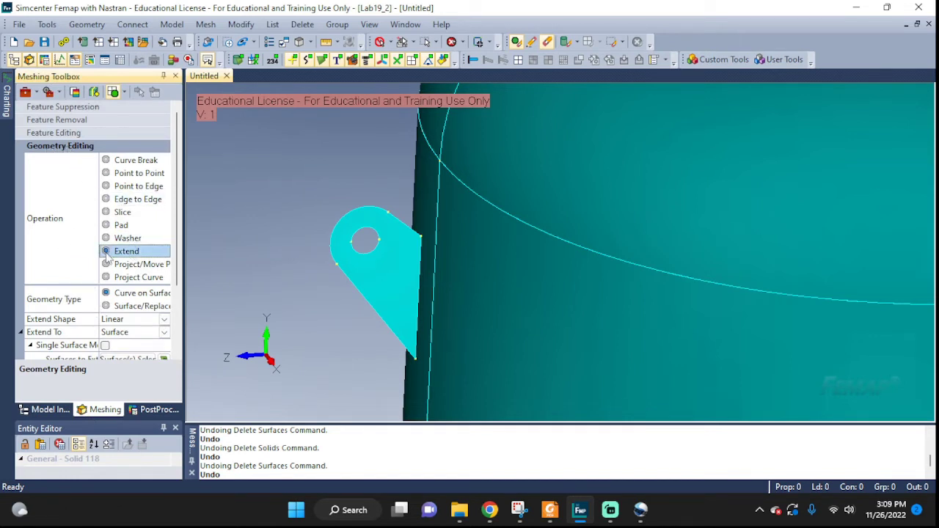
{"action": "left_click", "coordinate": [114, 293]}
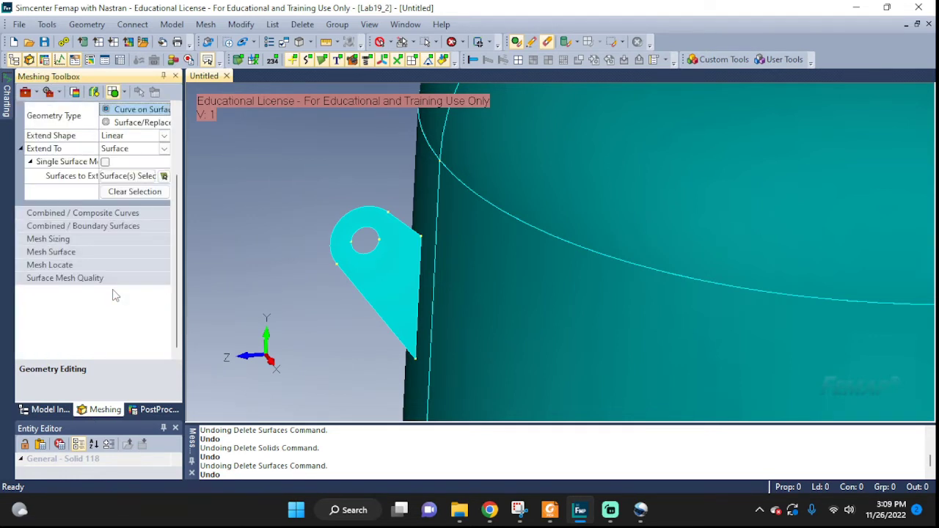
{"action": "left_click", "coordinate": [119, 237]}
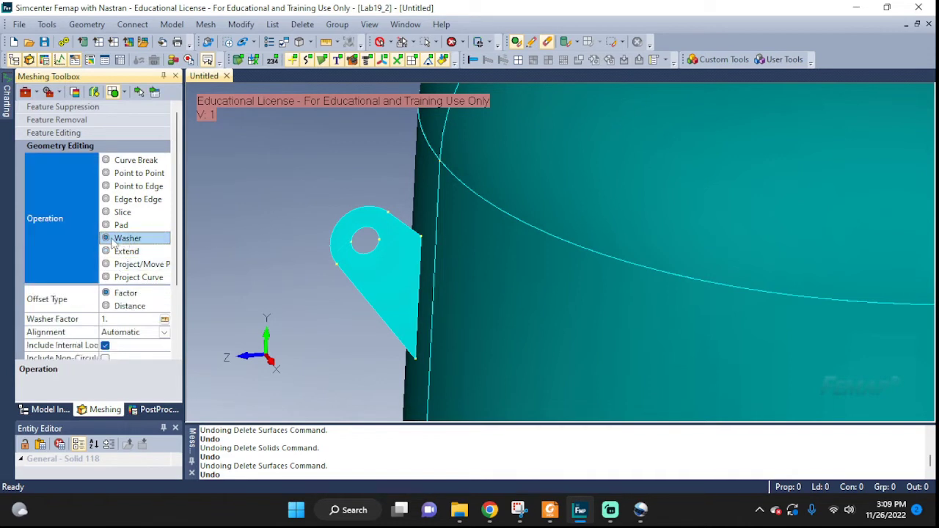
{"action": "left_click", "coordinate": [107, 226]}
{"action": "left_click", "coordinate": [118, 250]}
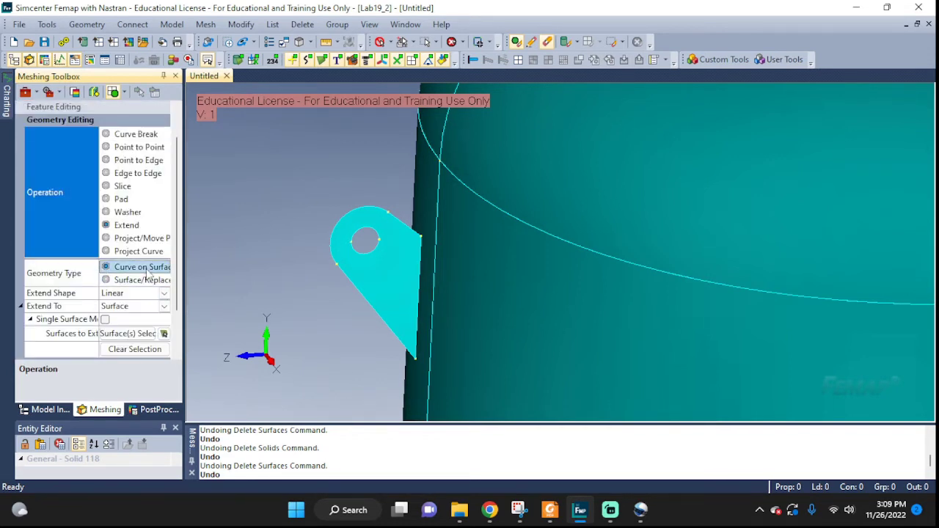
{"action": "left_click", "coordinate": [164, 306]}
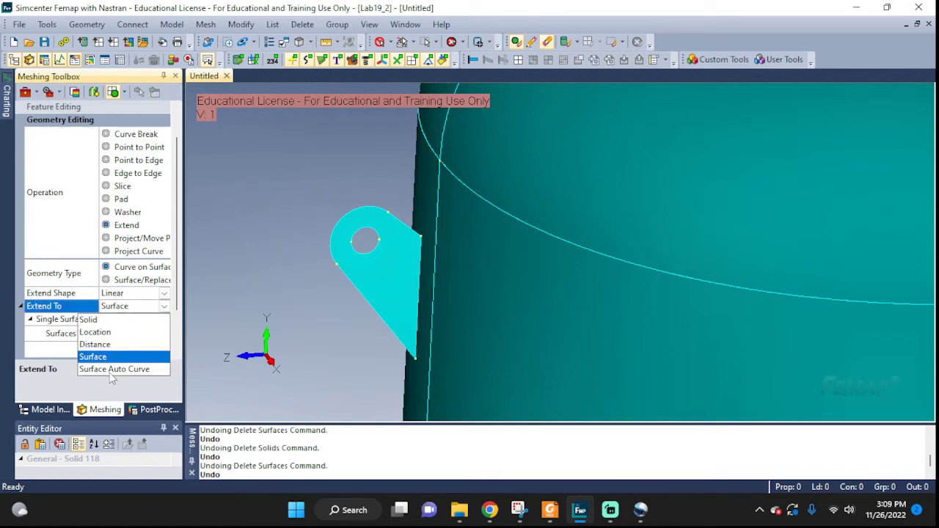
{"action": "left_click", "coordinate": [100, 332]}
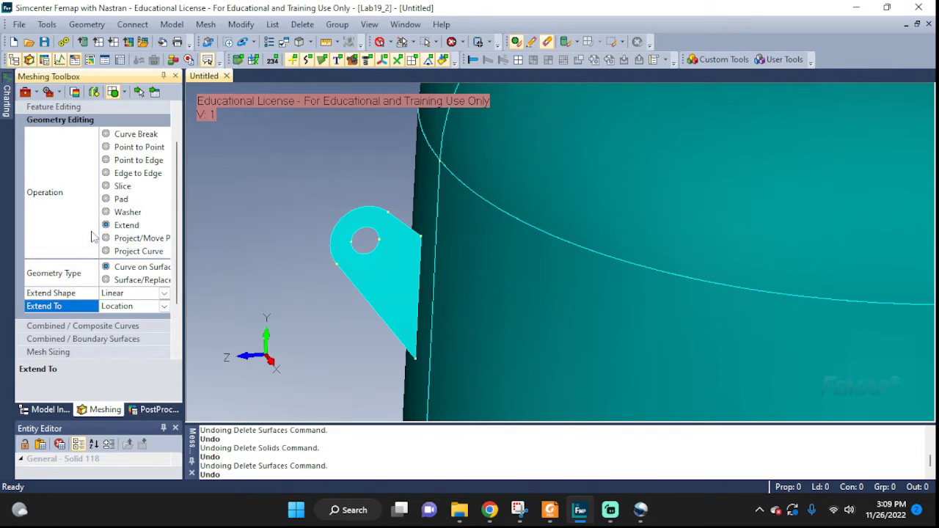
Extend the cyan lifting lug's inner straight edge to a location 50% along vessel shell curve 67.
{"action": "left_click", "coordinate": [139, 92]}
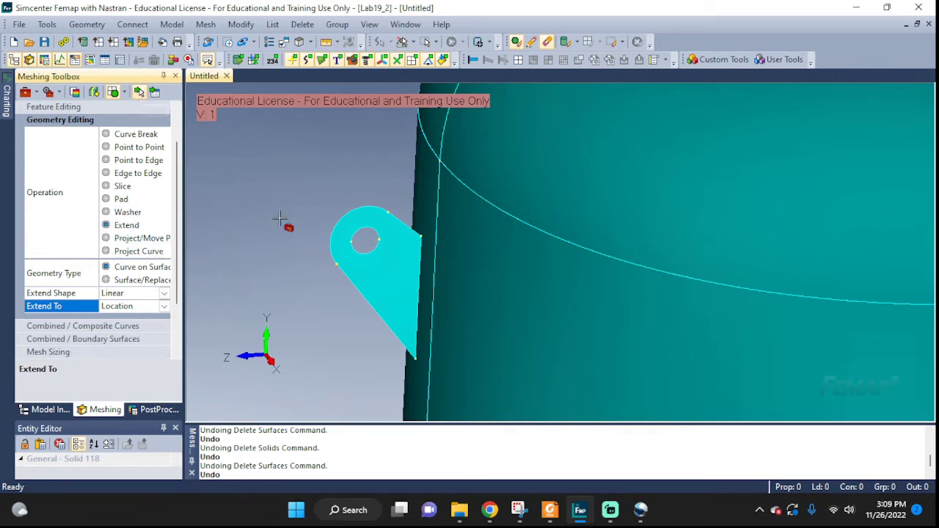
{"action": "left_click", "coordinate": [419, 297]}
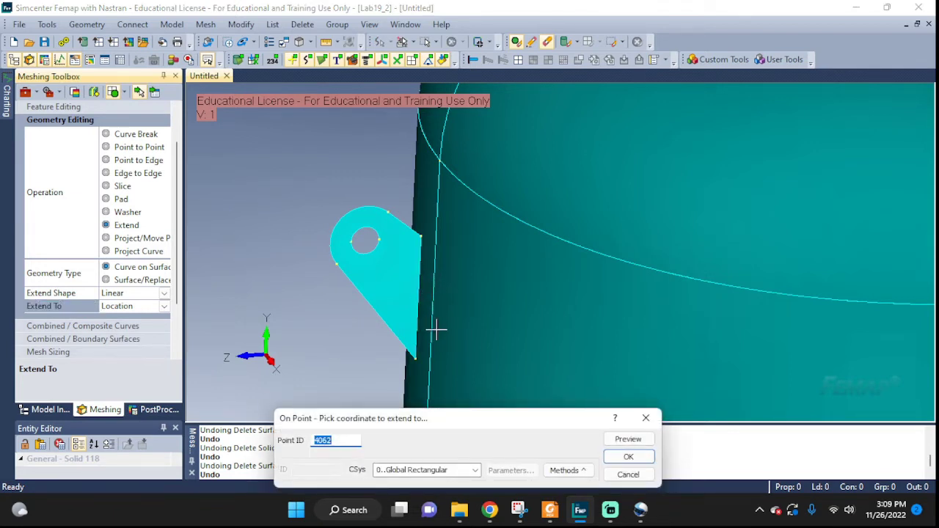
{"action": "scroll", "coordinate": [435, 356], "scroll_direction": "up", "scroll_amount": 3}
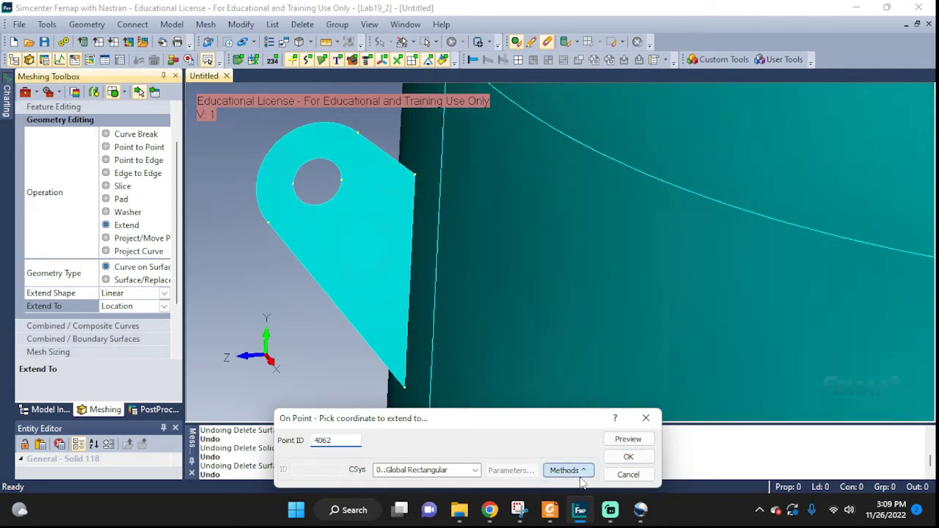
{"action": "left_click", "coordinate": [565, 470]}
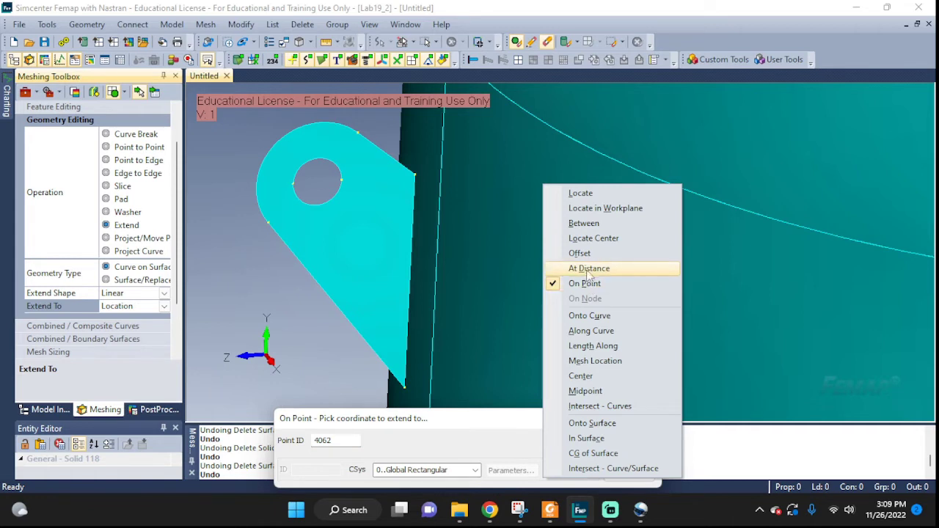
{"action": "left_click", "coordinate": [598, 208]}
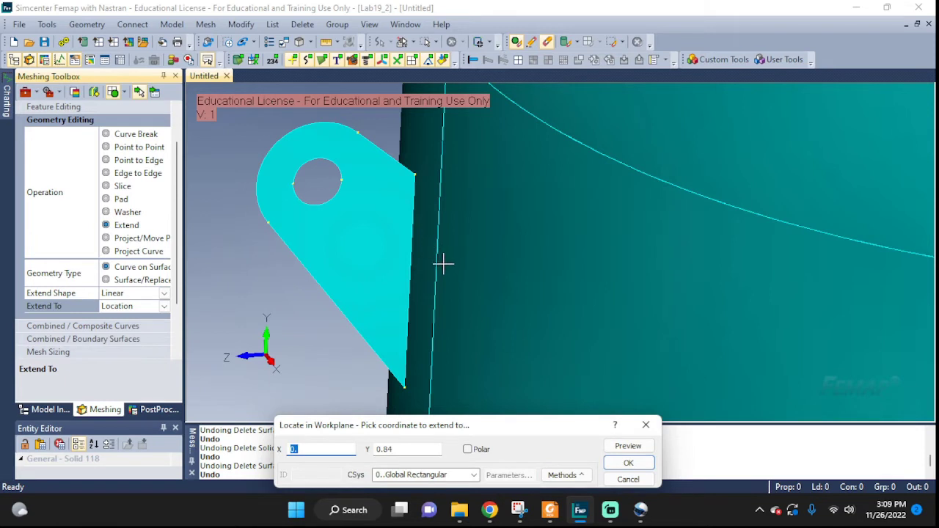
{"action": "left_click", "coordinate": [587, 476]}
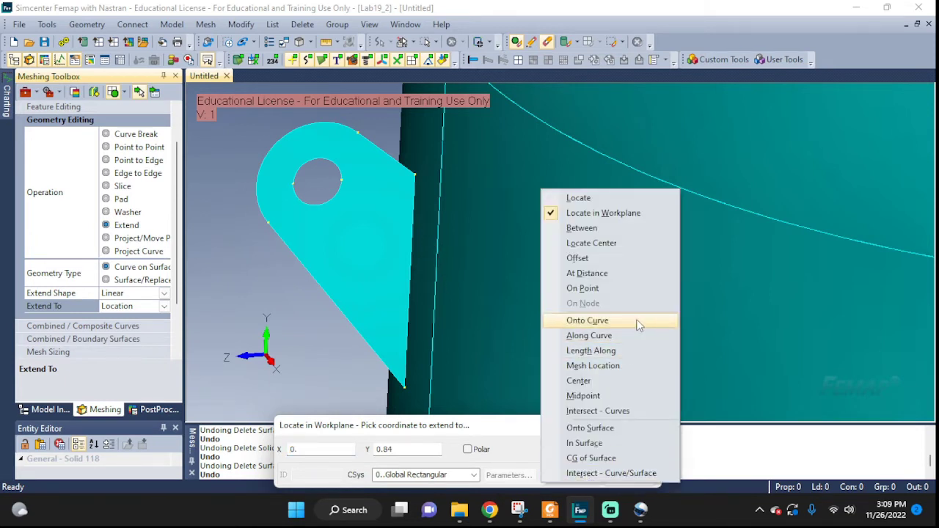
{"action": "left_click", "coordinate": [607, 327]}
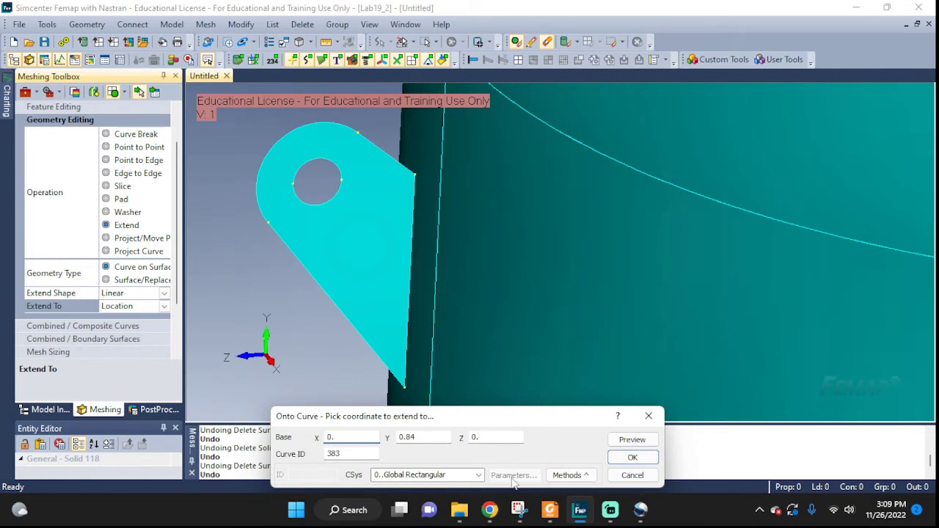
{"action": "left_click", "coordinate": [569, 476]}
{"action": "left_click", "coordinate": [594, 335]}
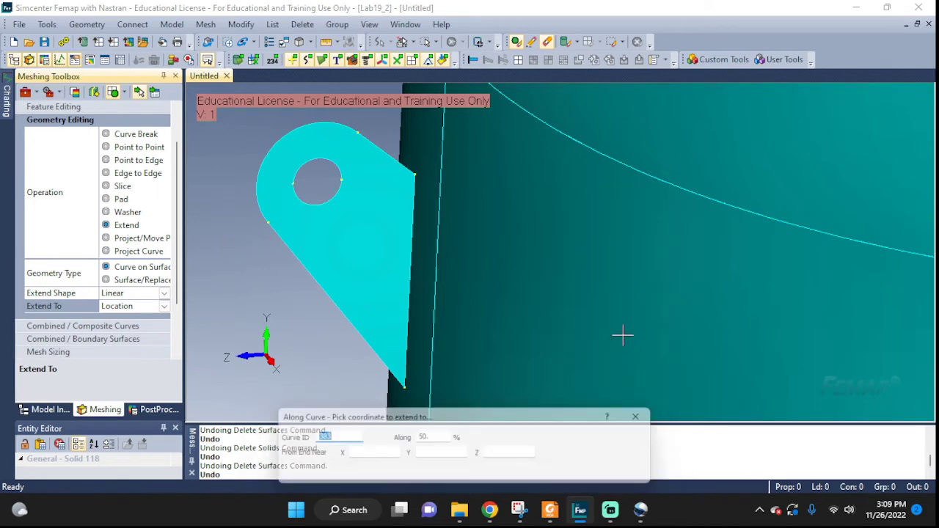
{"action": "left_click", "coordinate": [434, 302]}
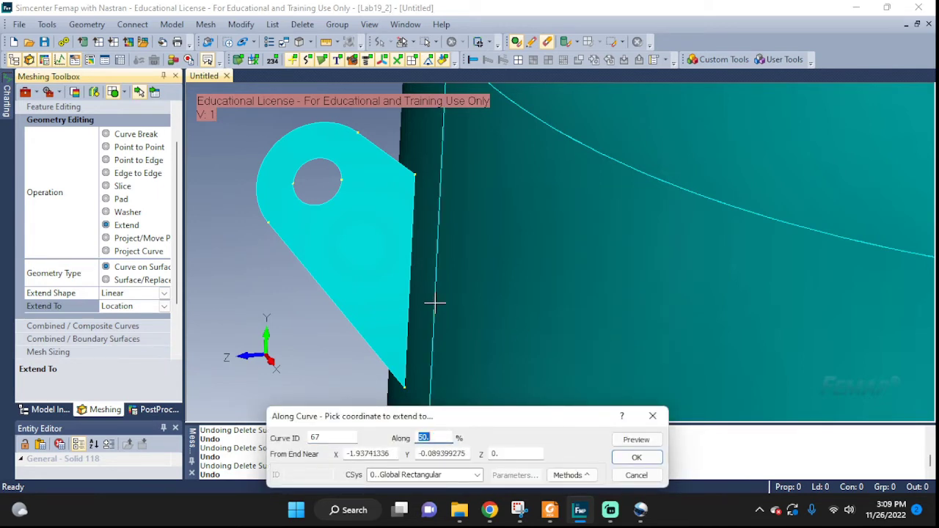
{"action": "left_click", "coordinate": [630, 457]}
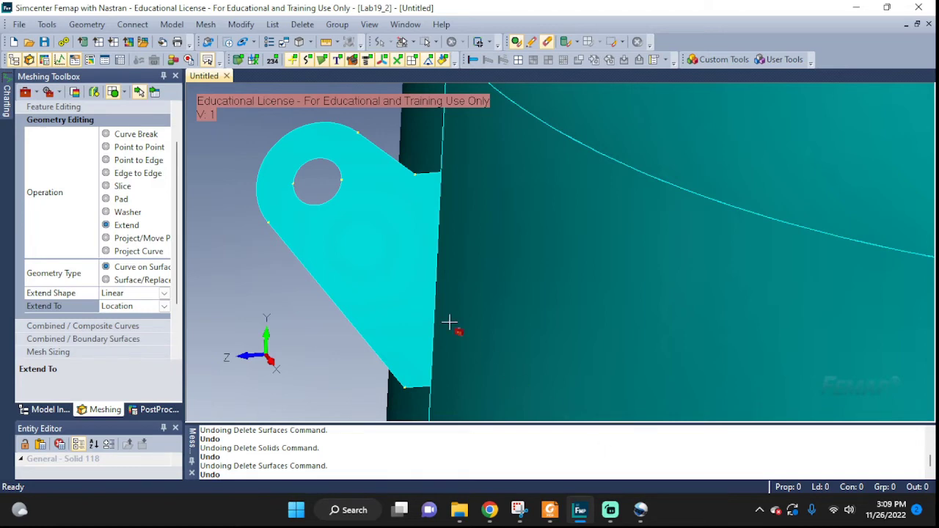
Extend the magenta lifting lug's inner straight edge to a location 50% along vessel shell curve 74.
{"action": "middle_click_drag", "start_coordinate": [449, 323], "coordinate": [467, 295]}
{"action": "scroll", "coordinate": [601, 314], "scroll_direction": "down", "scroll_amount": 10}
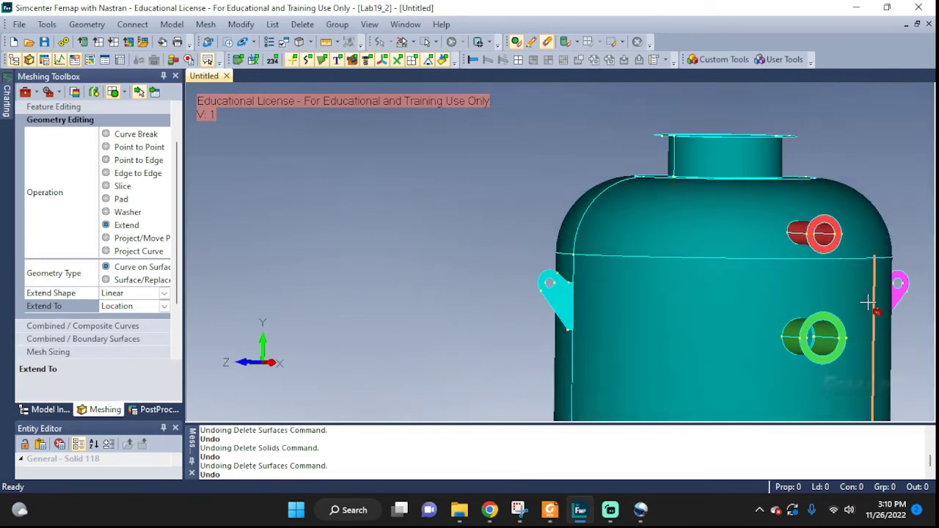
{"action": "middle_click_drag", "start_coordinate": [868, 302], "coordinate": [461, 321]}
{"action": "scroll", "coordinate": [484, 326], "scroll_direction": "up", "scroll_amount": 8}
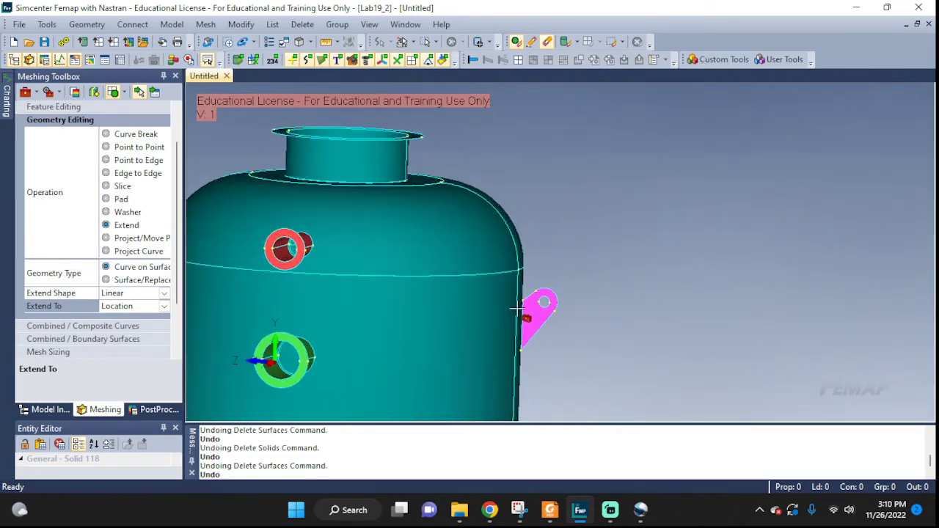
{"action": "middle_click_drag", "start_coordinate": [528, 365], "coordinate": [528, 244]}
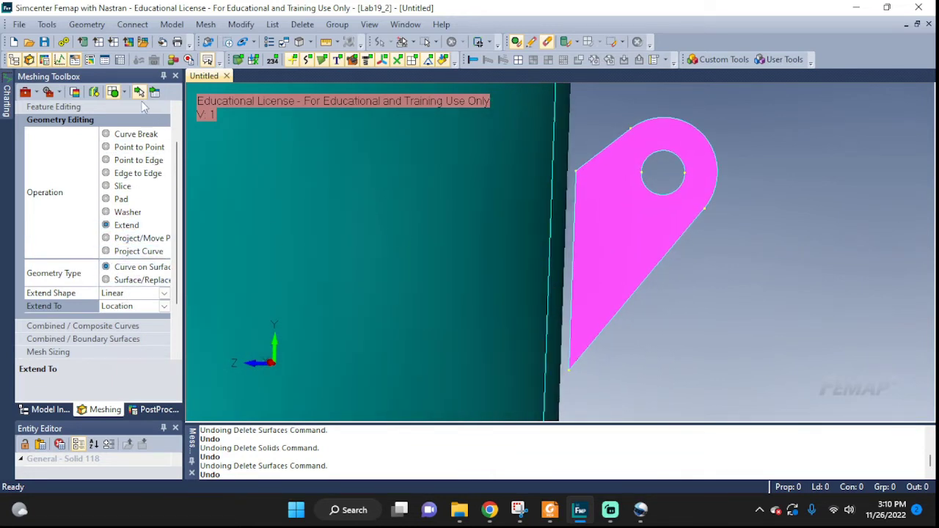
{"action": "left_click", "coordinate": [140, 93]}
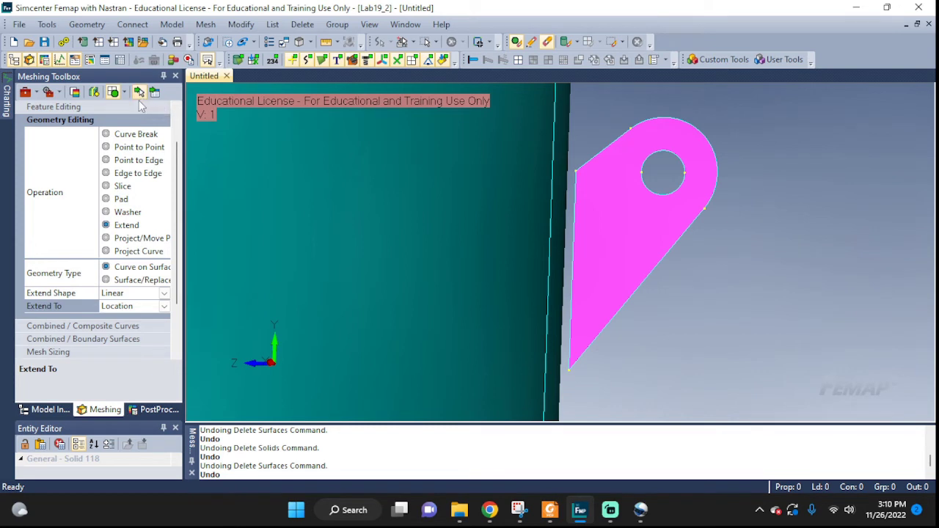
{"action": "left_click", "coordinate": [576, 228]}
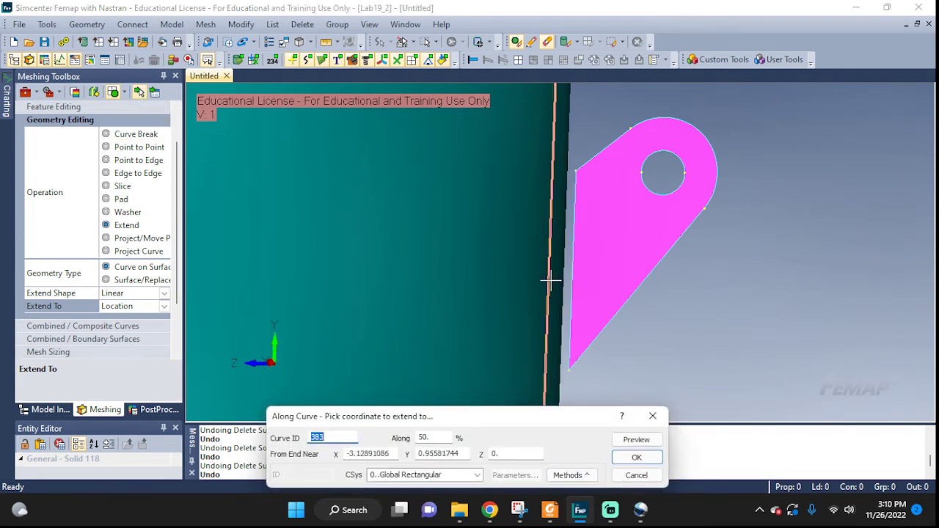
{"action": "left_click", "coordinate": [550, 280]}
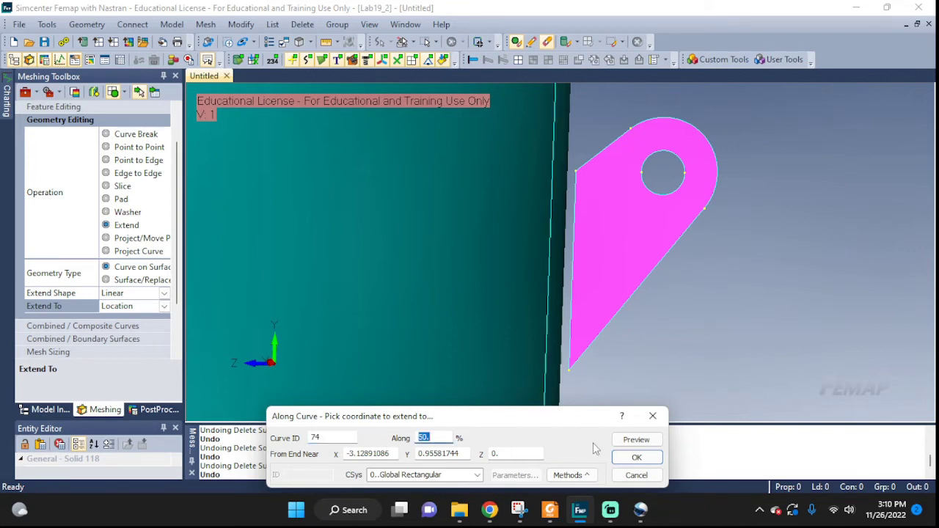
{"action": "left_click", "coordinate": [635, 458]}
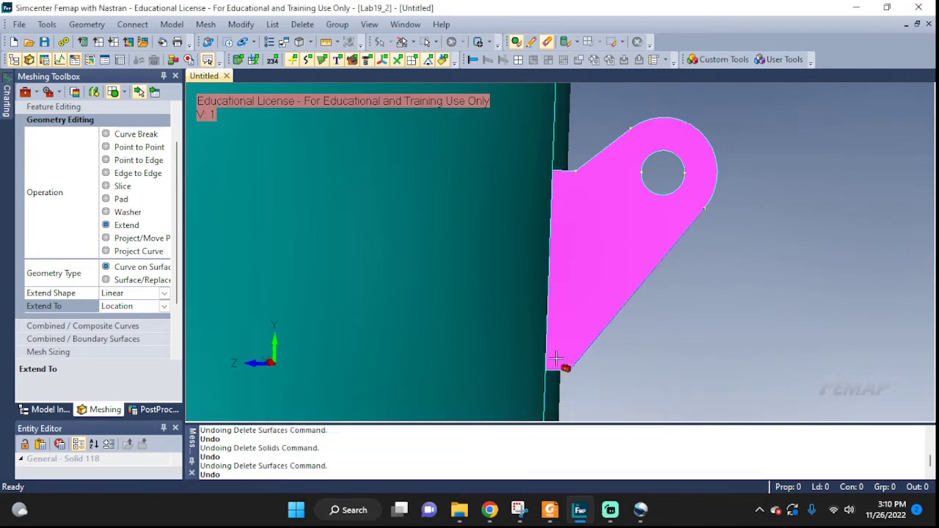
{"action": "scroll", "coordinate": [129, 239], "scroll_direction": "up", "scroll_amount": 1}
{"action": "scroll", "coordinate": [374, 262], "scroll_direction": "down", "scroll_amount": 5}
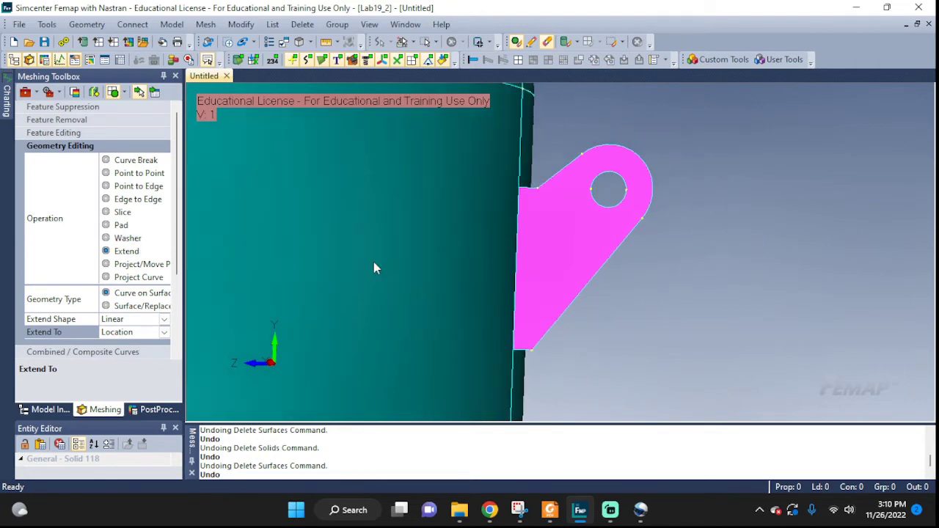
{"action": "scroll", "coordinate": [371, 286], "scroll_direction": "down", "scroll_amount": 5}
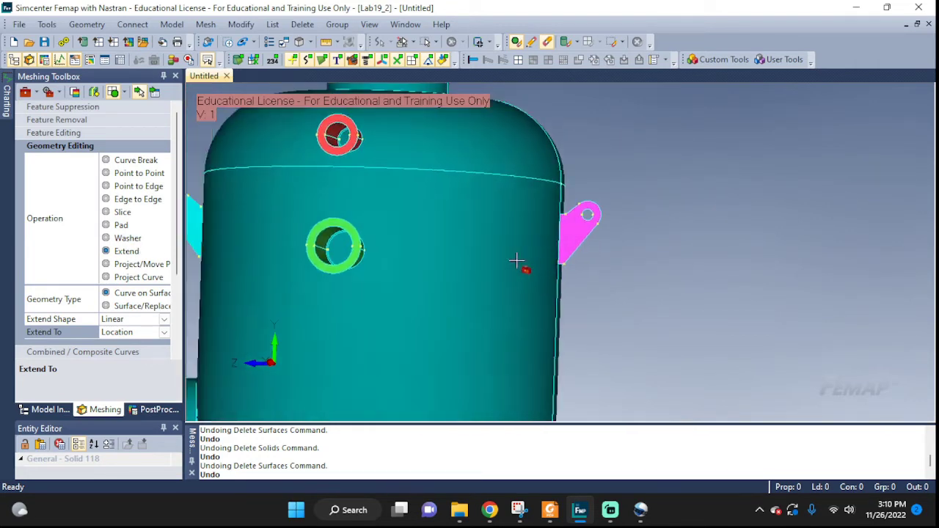
{"action": "middle_click_drag", "start_coordinate": [767, 267], "coordinate": [573, 256]}
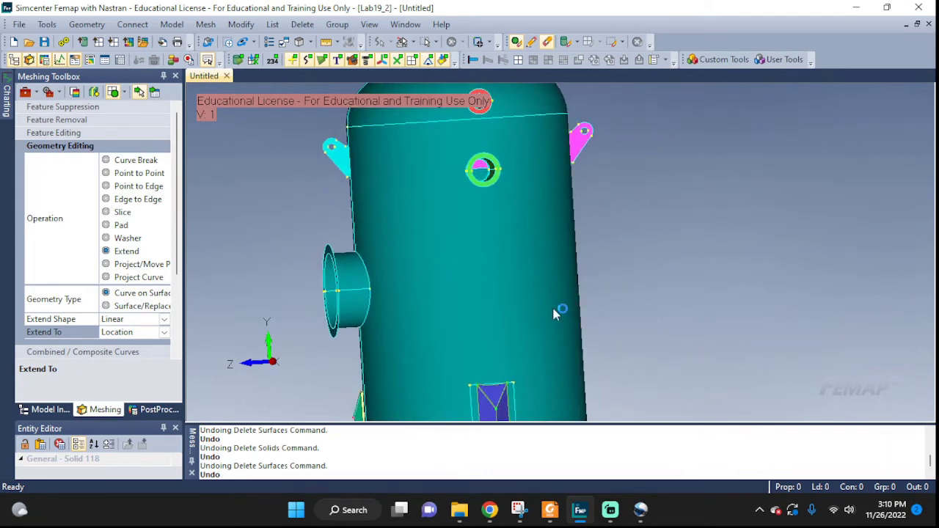
{"action": "scroll", "coordinate": [555, 314], "scroll_direction": "down", "scroll_amount": 6}
{"action": "middle_click_drag", "start_coordinate": [644, 340], "coordinate": [624, 292]}
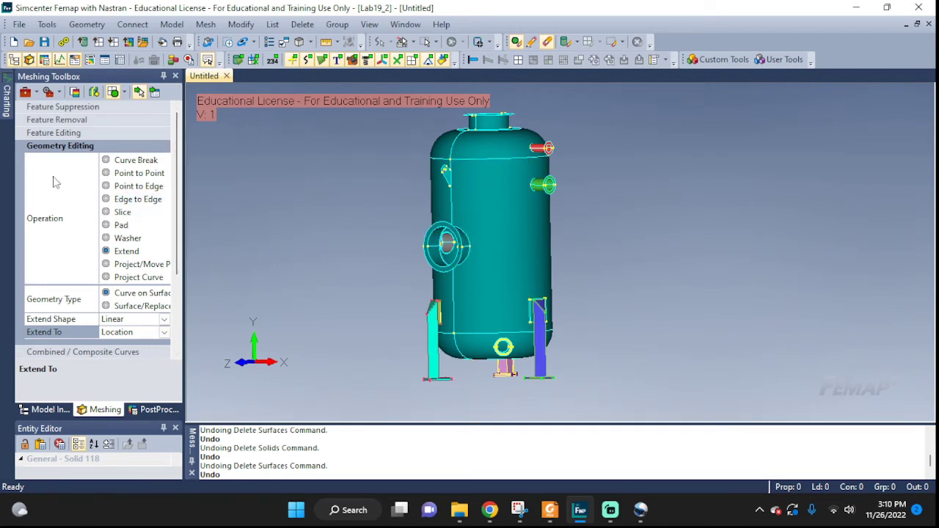
{"action": "left_click", "coordinate": [45, 410]}
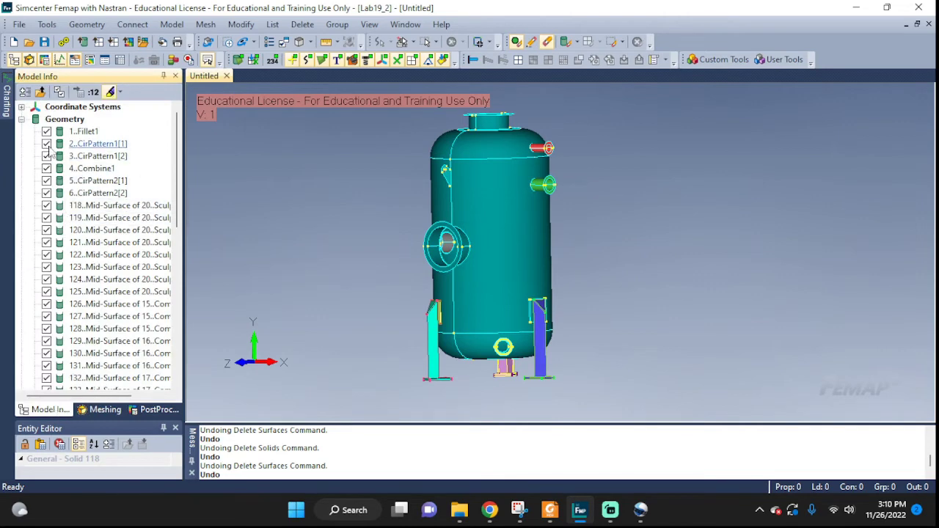
{"action": "key", "text": "ctrl+q"}
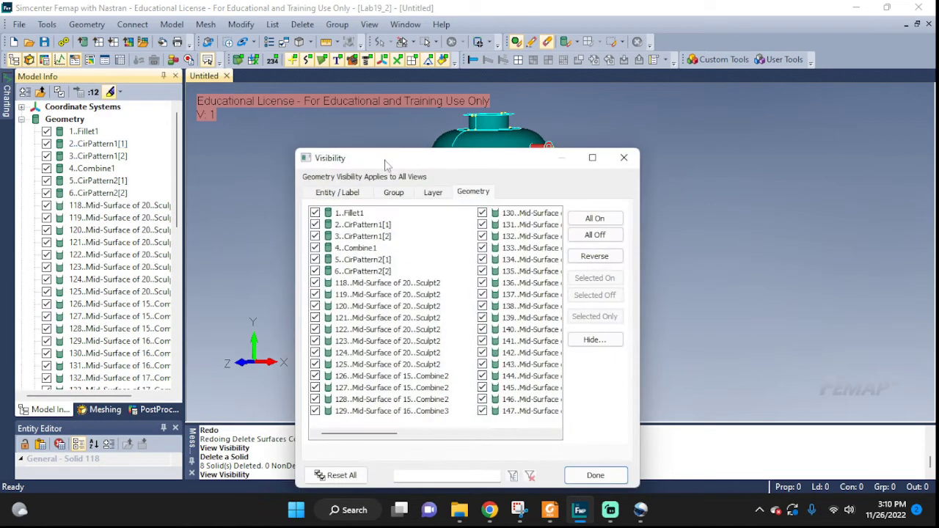
{"action": "left_click", "coordinate": [595, 234]}
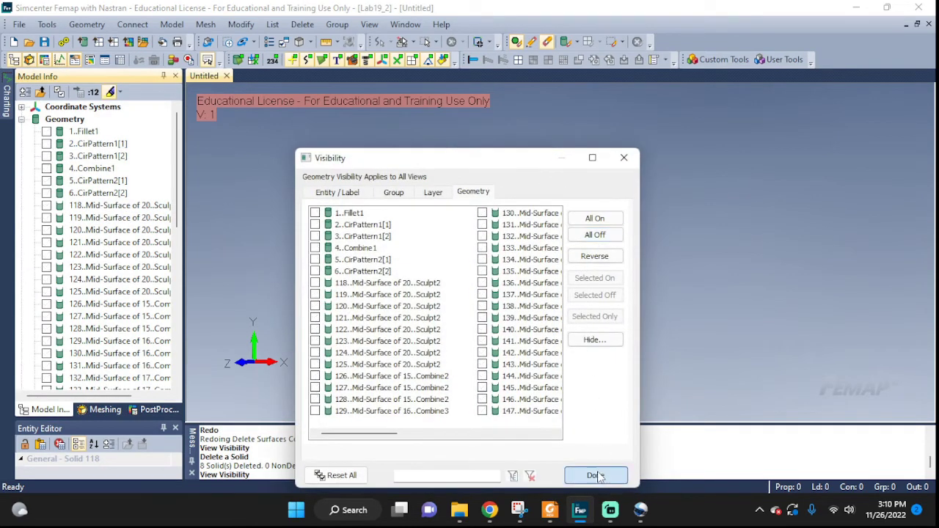
{"action": "left_click", "coordinate": [595, 475]}
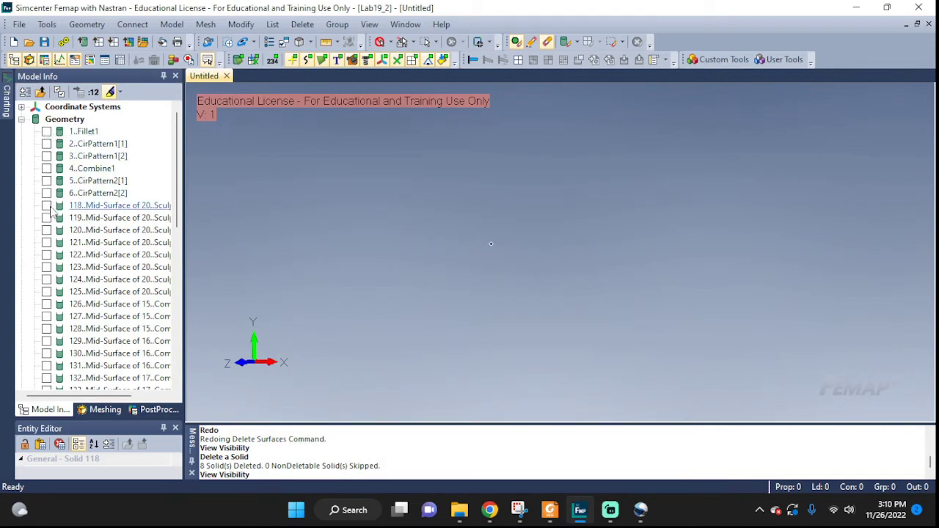
Turn on the visibility of all geometry, then hide the six solids from 1..Fillet1 through 6..CirPattern2[2].
{"action": "key", "text": "ctrl+q"}
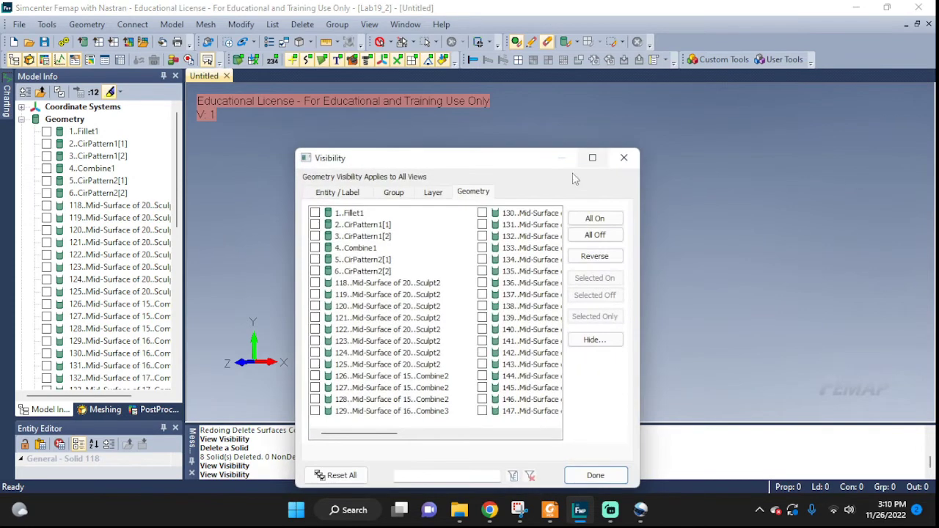
{"action": "left_click", "coordinate": [595, 218]}
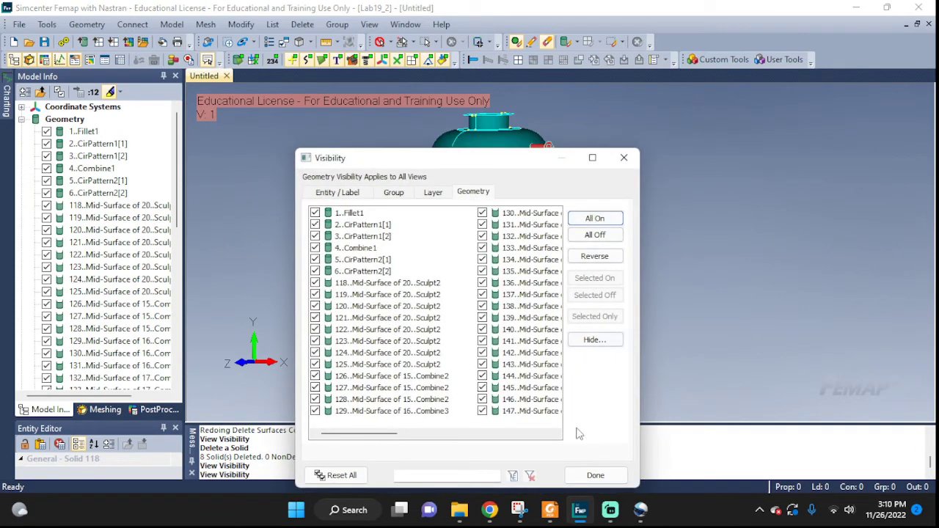
{"action": "left_click", "coordinate": [314, 259]}
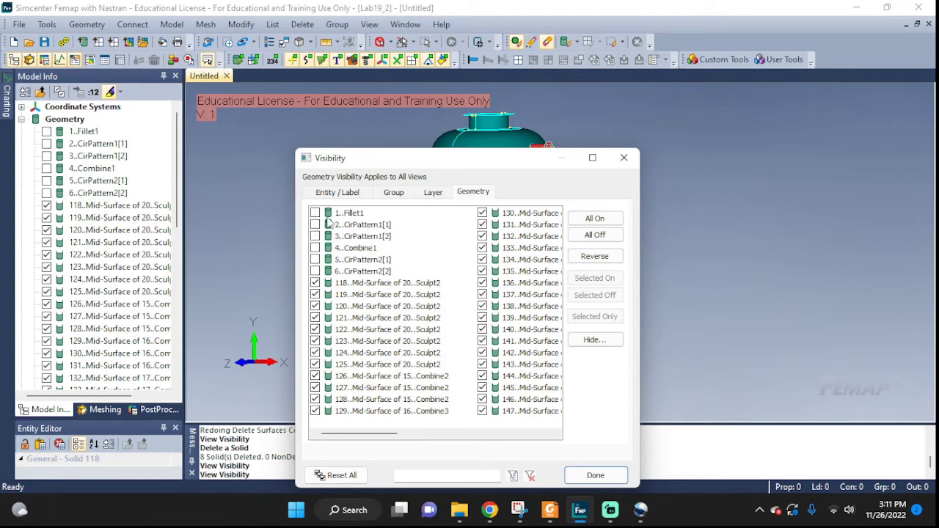
{"action": "left_click_drag", "start_coordinate": [409, 167], "coordinate": [700, 170]}
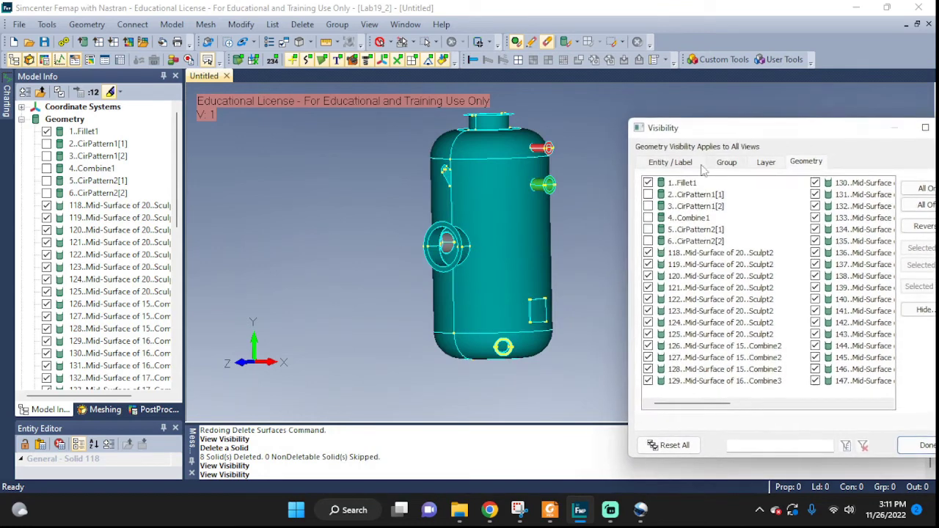
{"action": "left_click", "coordinate": [648, 184]}
{"action": "left_click_drag", "start_coordinate": [828, 135], "coordinate": [646, 136]}
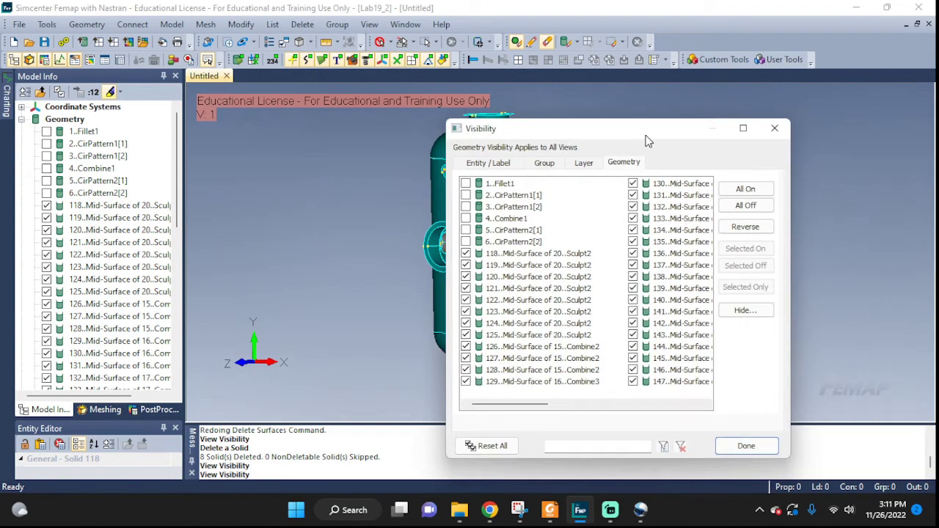
{"action": "left_click", "coordinate": [746, 446]}
Combine all visible midsurfaces into one body with Solid Add, box-picking the whole vessel with its nozzles and lifting lugs.
{"action": "middle_click_drag", "start_coordinate": [641, 319], "coordinate": [611, 317]}
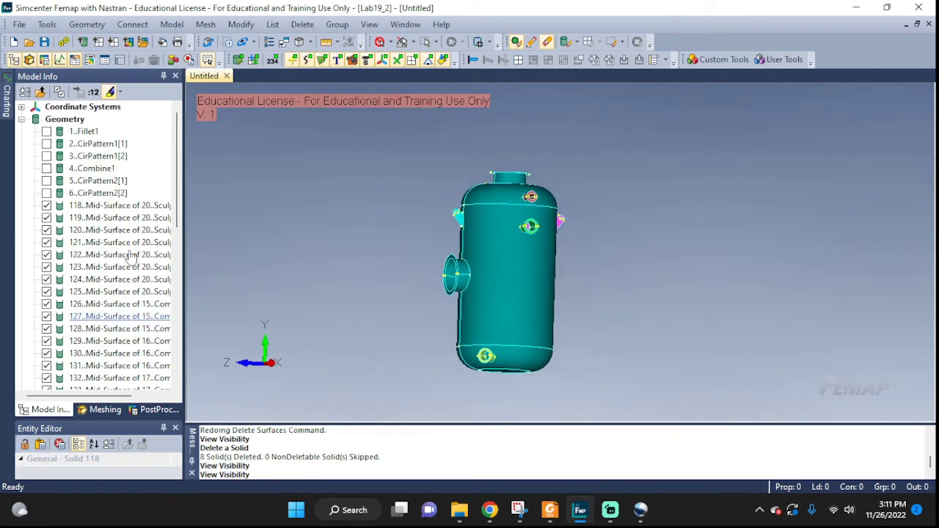
{"action": "scroll", "coordinate": [117, 356], "scroll_direction": "down", "scroll_amount": 12}
{"action": "scroll", "coordinate": [123, 337], "scroll_direction": "up", "scroll_amount": 11}
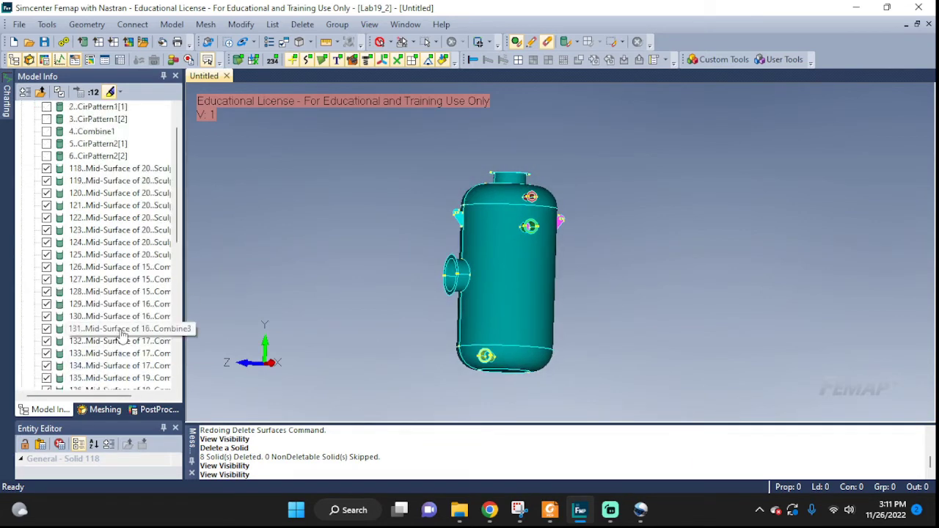
{"action": "scroll", "coordinate": [123, 338], "scroll_direction": "up", "scroll_amount": 1}
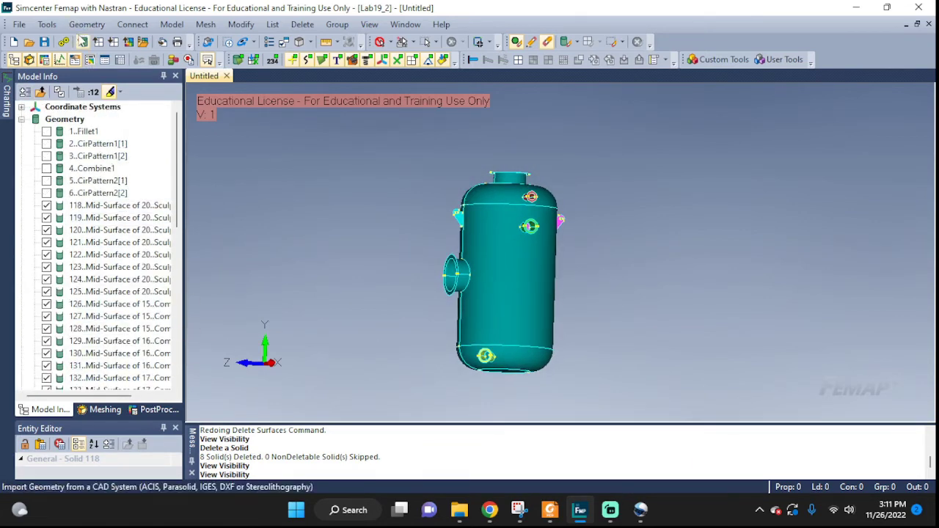
{"action": "left_click", "coordinate": [86, 24]}
{"action": "mouse_move", "coordinate": [125, 212]}
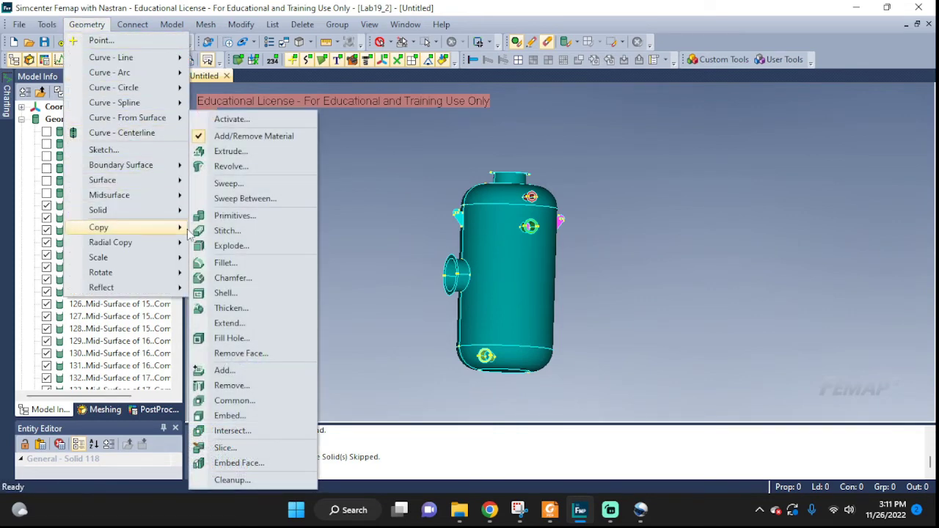
{"action": "left_click", "coordinate": [224, 370]}
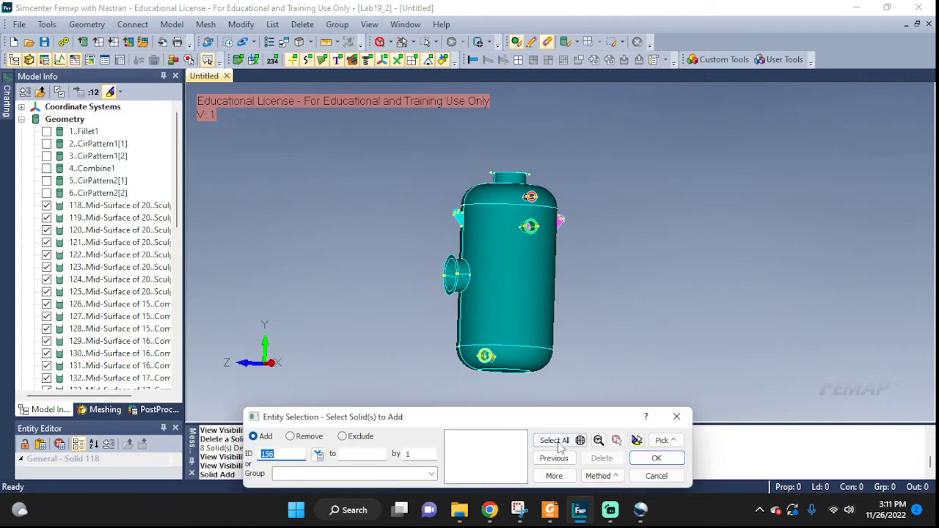
{"action": "left_click", "coordinate": [666, 440]}
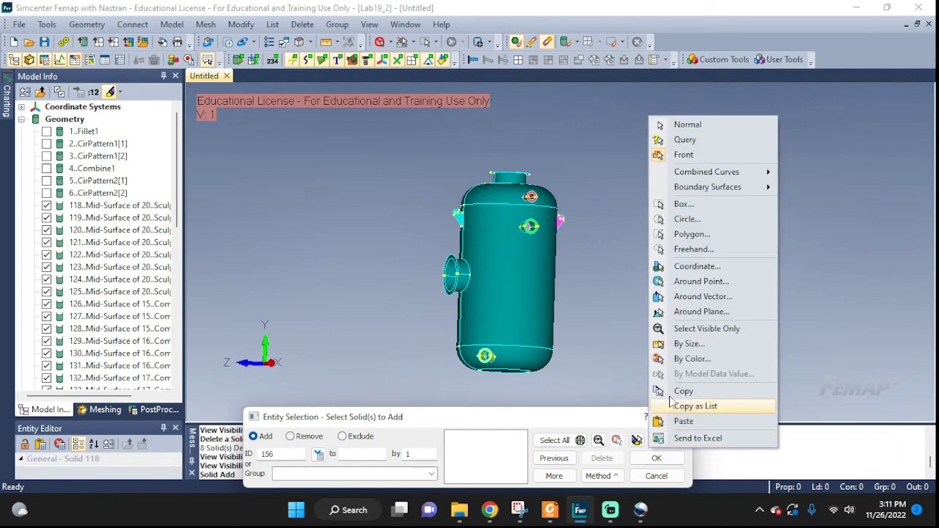
{"action": "left_click", "coordinate": [684, 204]}
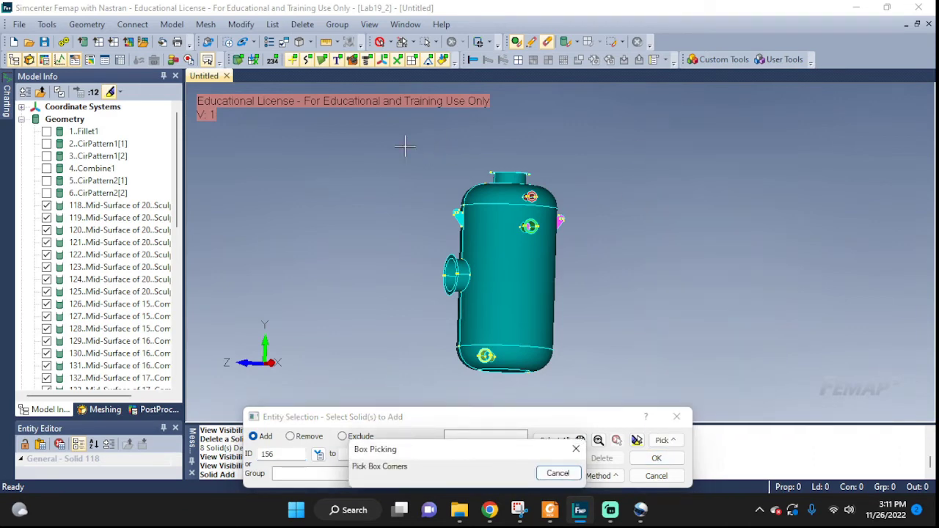
{"action": "left_click_drag", "start_coordinate": [405, 146], "coordinate": [600, 345]}
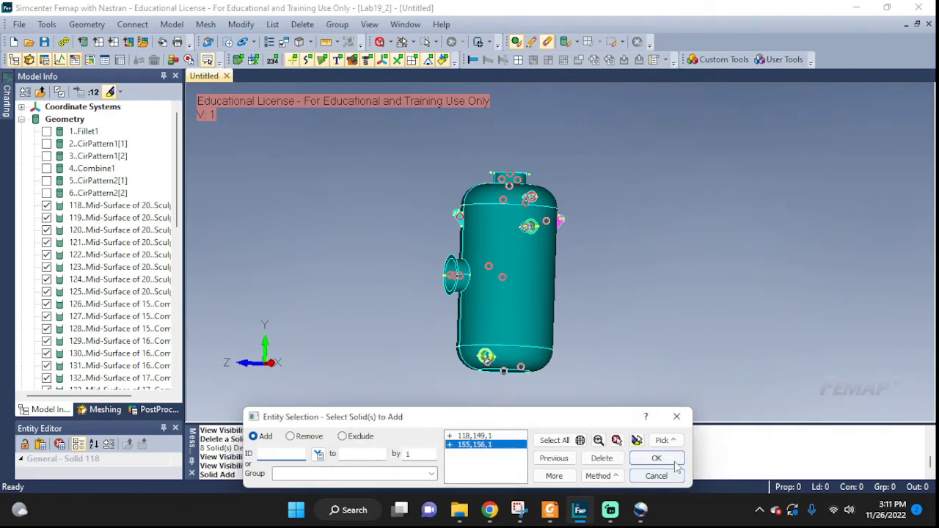
{"action": "left_click", "coordinate": [656, 458]}
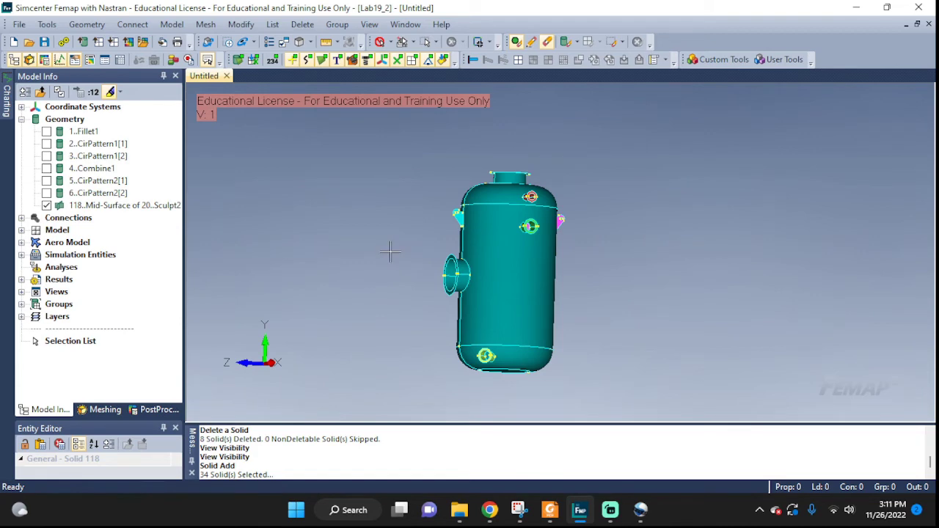
Turn the visibility of all geometry back on, including the hidden support leg solids.
{"action": "key", "text": "ctrl+q"}
{"action": "left_click", "coordinate": [595, 219]}
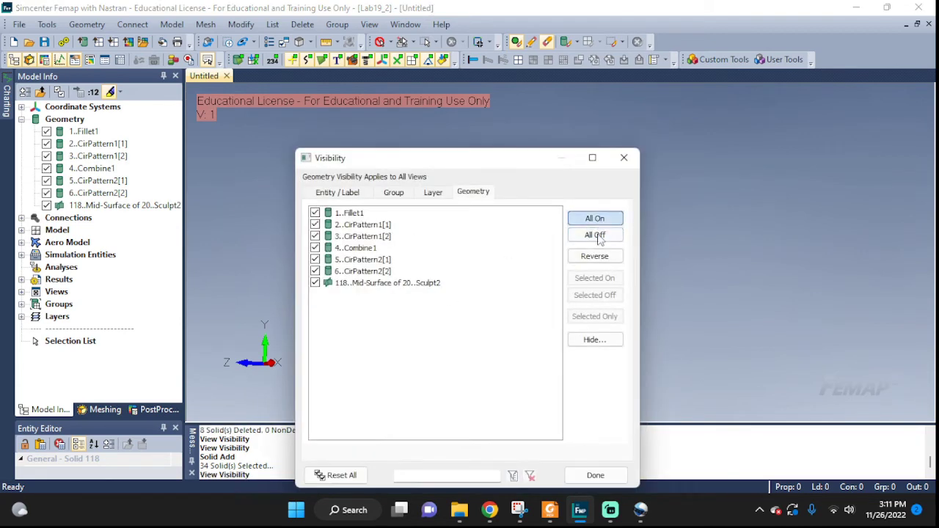
{"action": "left_click", "coordinate": [595, 475]}
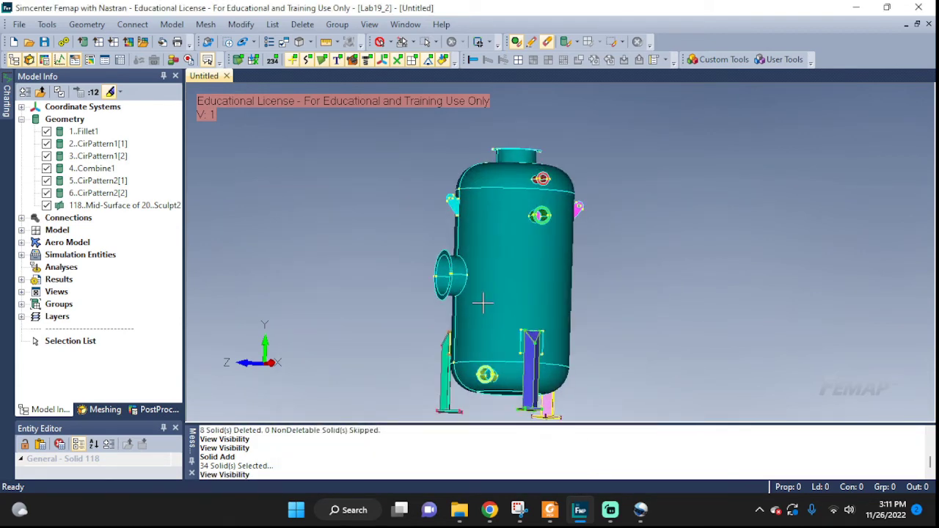
Highlight the six solids 1..Fillet1 through 6..CirPattern2[2] one by one to identify the pads and support legs.
{"action": "scroll", "coordinate": [665, 260], "scroll_direction": "up", "scroll_amount": 6}
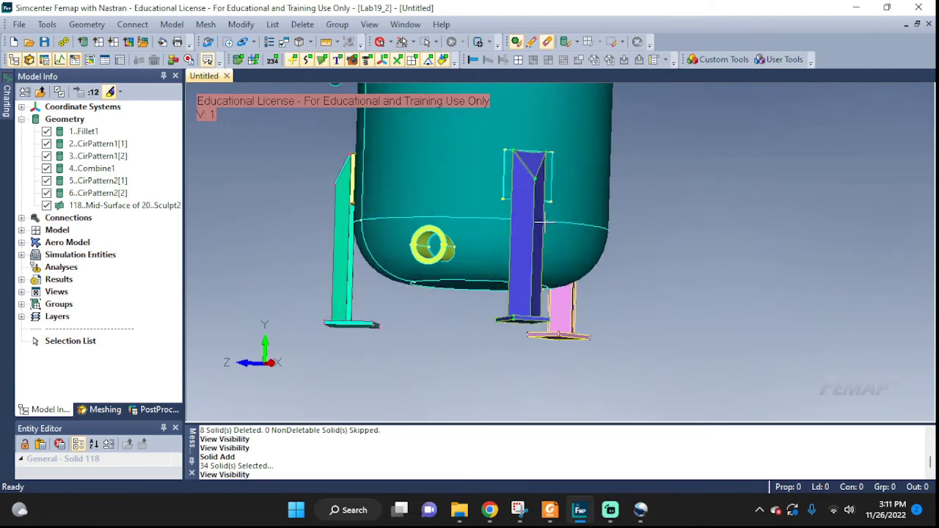
{"action": "middle_click_drag", "start_coordinate": [674, 312], "coordinate": [766, 351]}
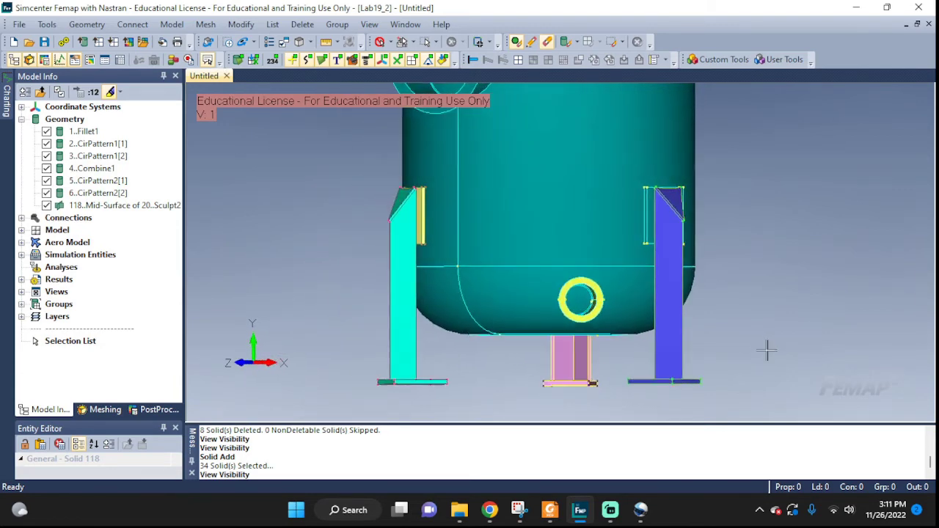
{"action": "left_click", "coordinate": [80, 133]}
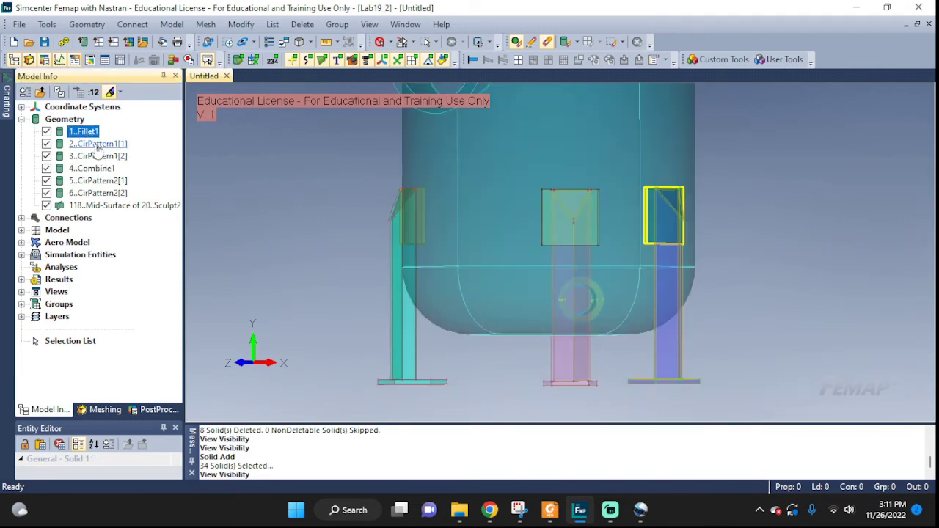
{"action": "left_click", "coordinate": [98, 144]}
{"action": "left_click", "coordinate": [98, 156]}
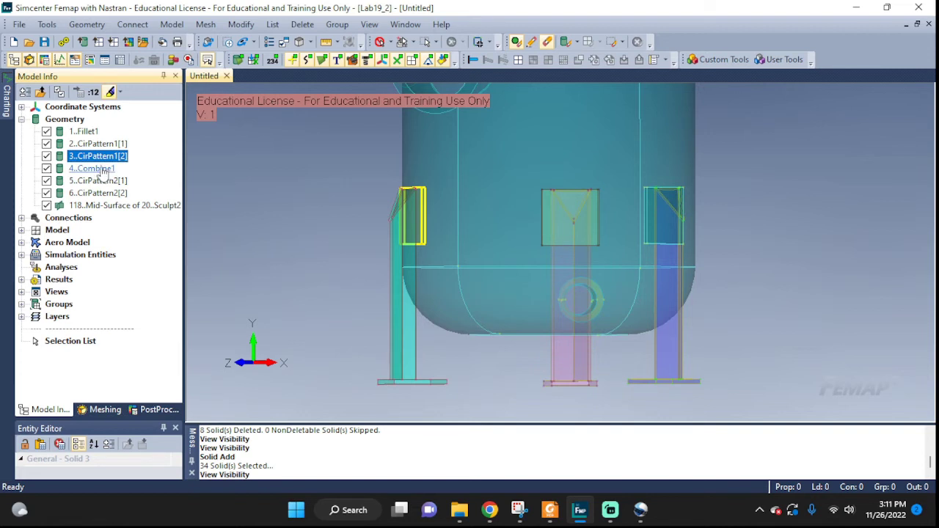
{"action": "left_click", "coordinate": [104, 168]}
{"action": "left_click", "coordinate": [102, 180]}
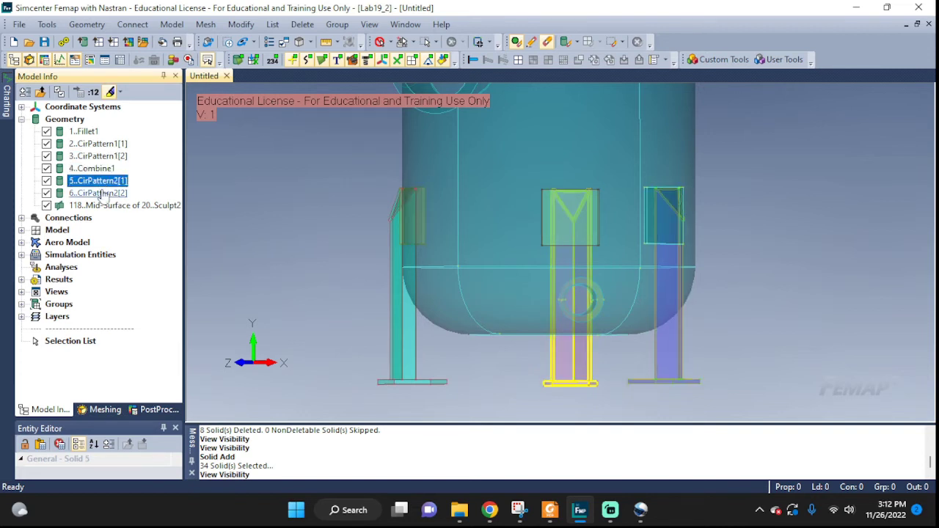
{"action": "left_click", "coordinate": [102, 193]}
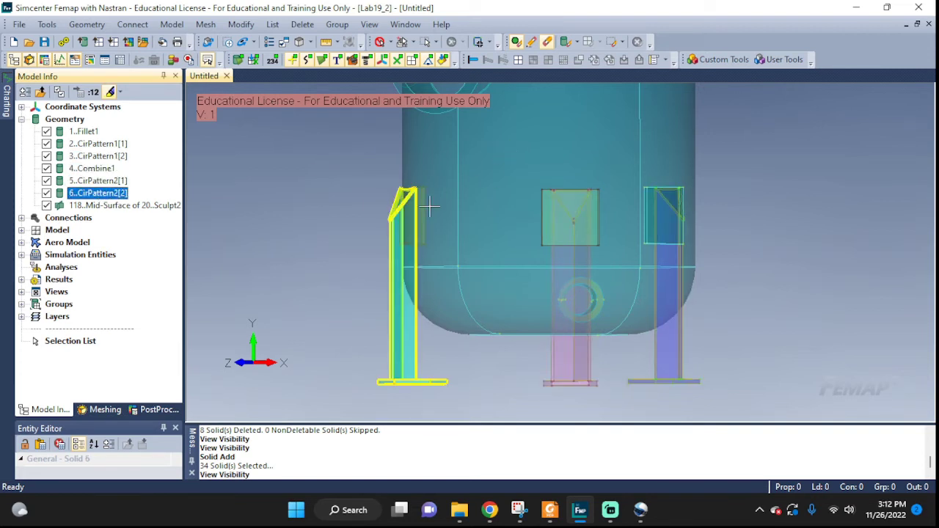
Examine the joint between the cyan support leg, its curved yellow pad and the vessel shell.
{"action": "scroll", "coordinate": [331, 197], "scroll_direction": "up", "scroll_amount": 2}
{"action": "scroll", "coordinate": [377, 203], "scroll_direction": "up", "scroll_amount": 5}
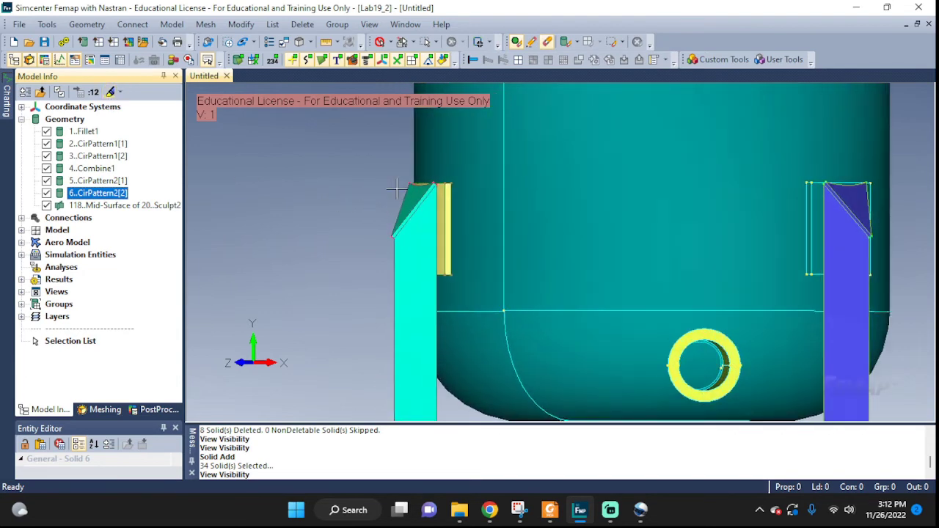
{"action": "middle_click_drag", "start_coordinate": [426, 230], "coordinate": [677, 272]}
{"action": "scroll", "coordinate": [340, 205], "scroll_direction": "up", "scroll_amount": 2}
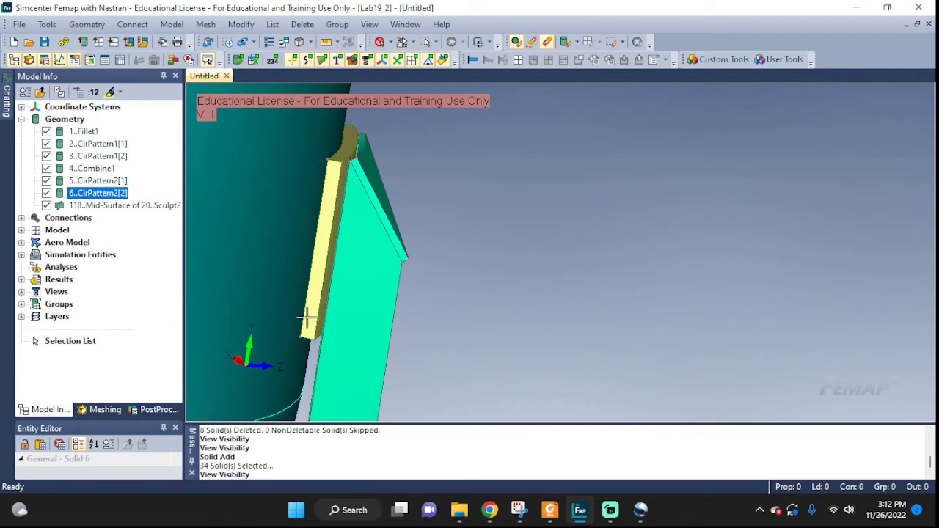
{"action": "middle_click_drag", "start_coordinate": [307, 317], "coordinate": [333, 259]}
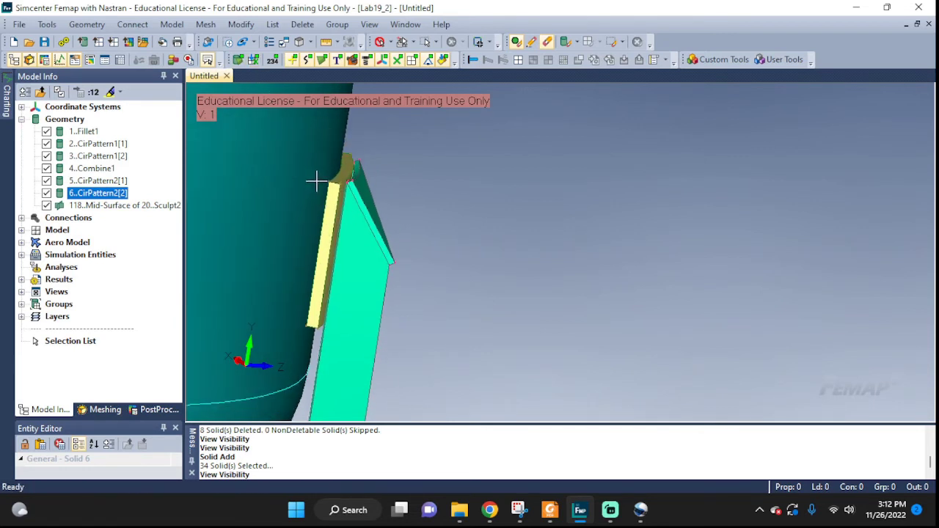
{"action": "middle_click_drag", "start_coordinate": [378, 221], "coordinate": [363, 211]}
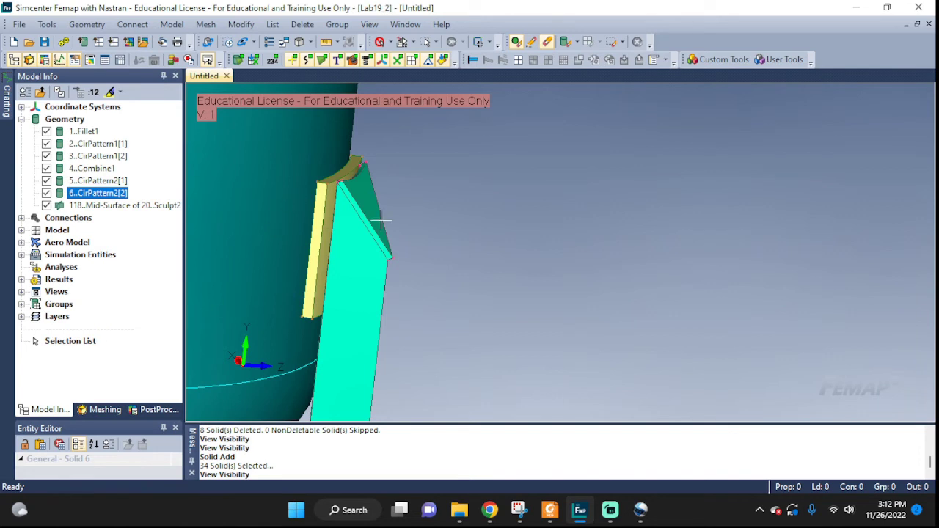
Combine the blue support leg 4..Combine1 and its pad 1..Fillet1 into one solid with Solid Add.
{"action": "left_click", "coordinate": [98, 144]}
{"action": "left_click", "coordinate": [111, 92]}
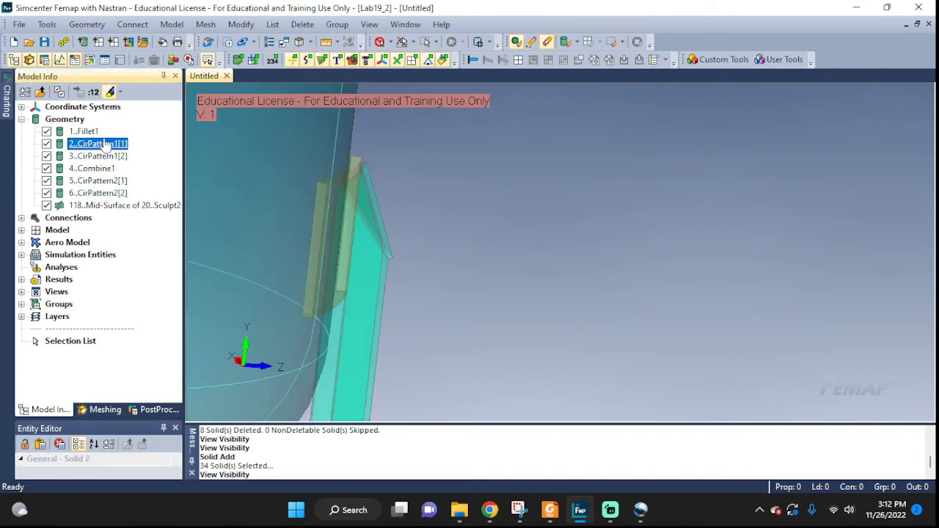
{"action": "left_click", "coordinate": [87, 133]}
{"action": "scroll", "coordinate": [360, 258], "scroll_direction": "down", "scroll_amount": 5}
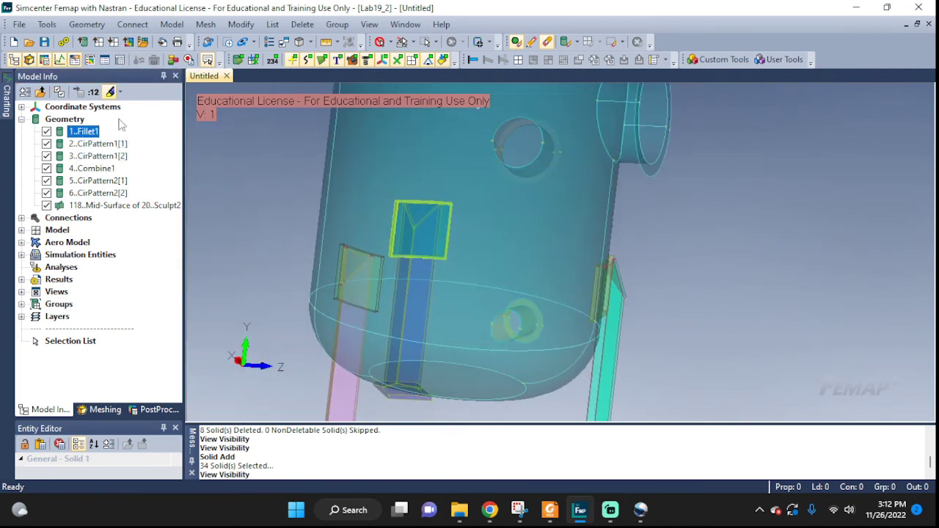
{"action": "left_click", "coordinate": [95, 169], "text": "ctrl"}
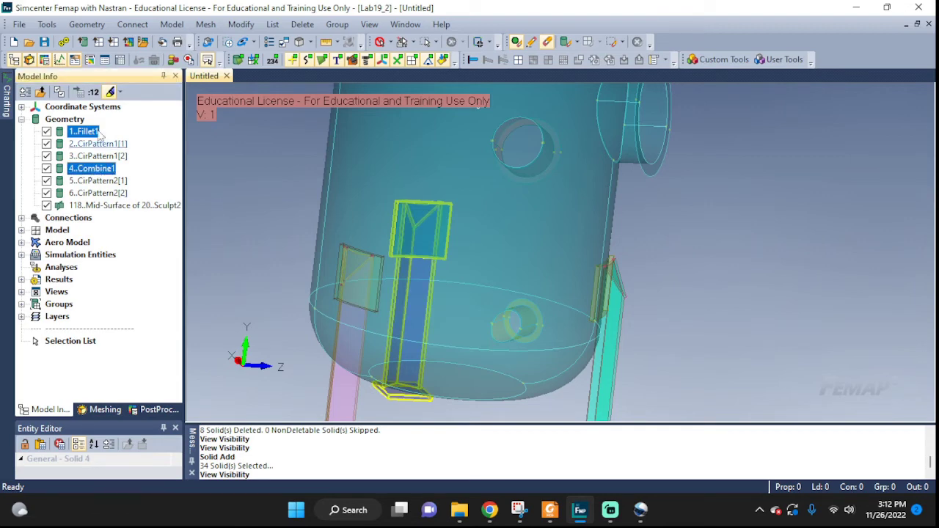
{"action": "left_click", "coordinate": [86, 24]}
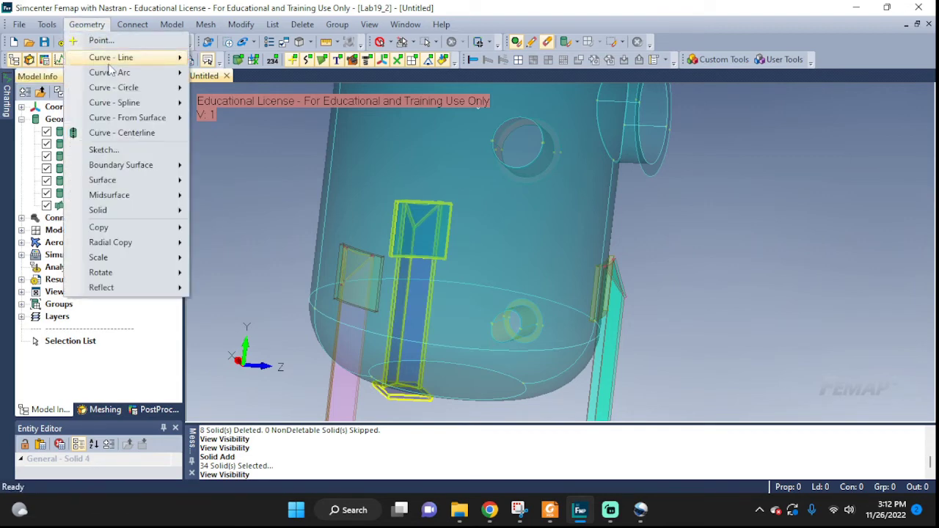
{"action": "mouse_move", "coordinate": [118, 216]}
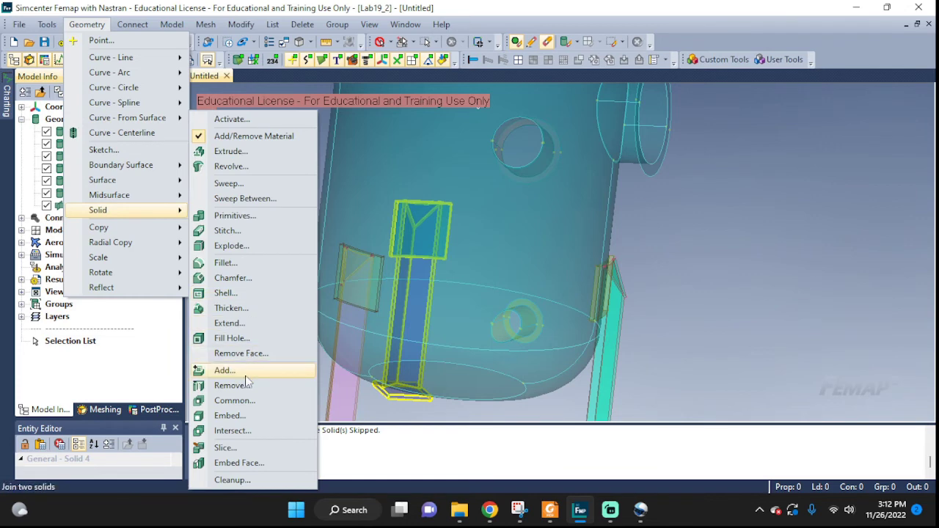
{"action": "left_click", "coordinate": [276, 369]}
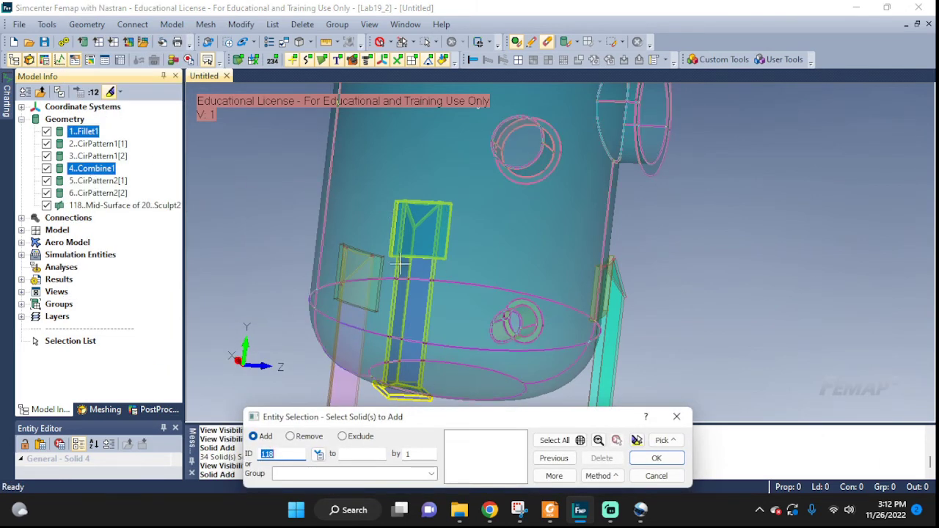
{"action": "scroll", "coordinate": [556, 269], "scroll_direction": "up", "scroll_amount": 5}
{"action": "middle_click_drag", "start_coordinate": [556, 270], "coordinate": [631, 300]}
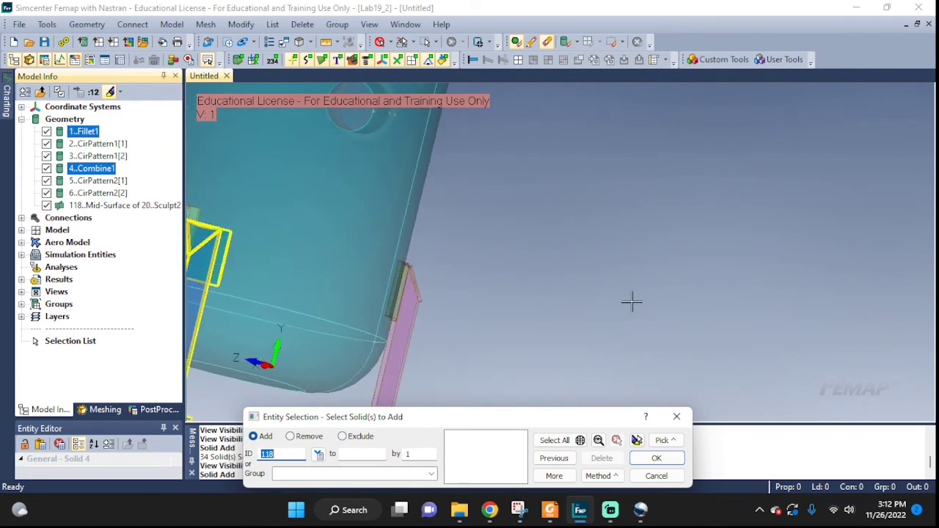
{"action": "middle_click_drag", "start_coordinate": [481, 268], "coordinate": [470, 364]}
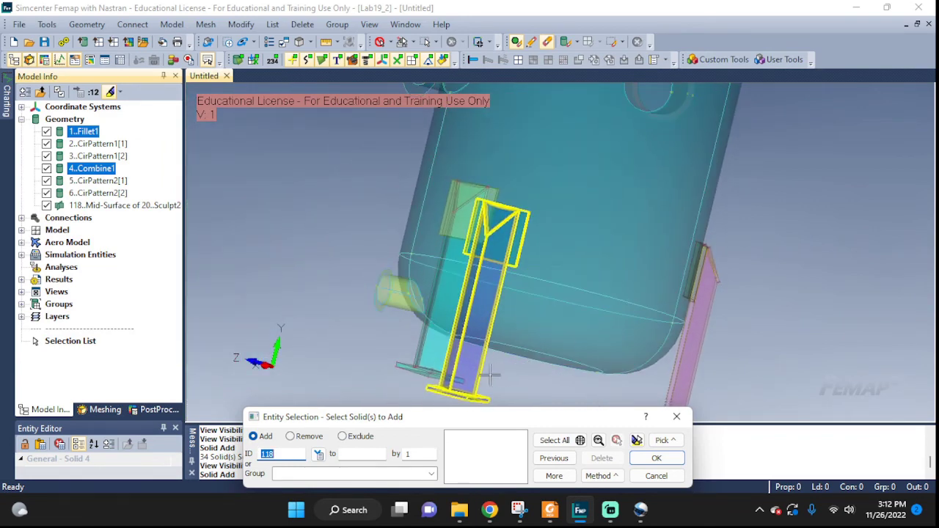
{"action": "left_click", "coordinate": [473, 370]}
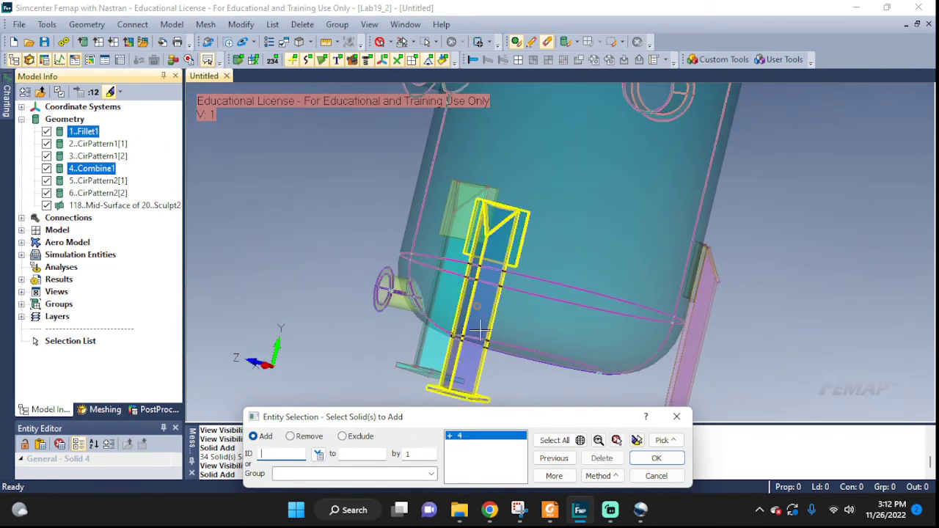
{"action": "left_click", "coordinate": [519, 245]}
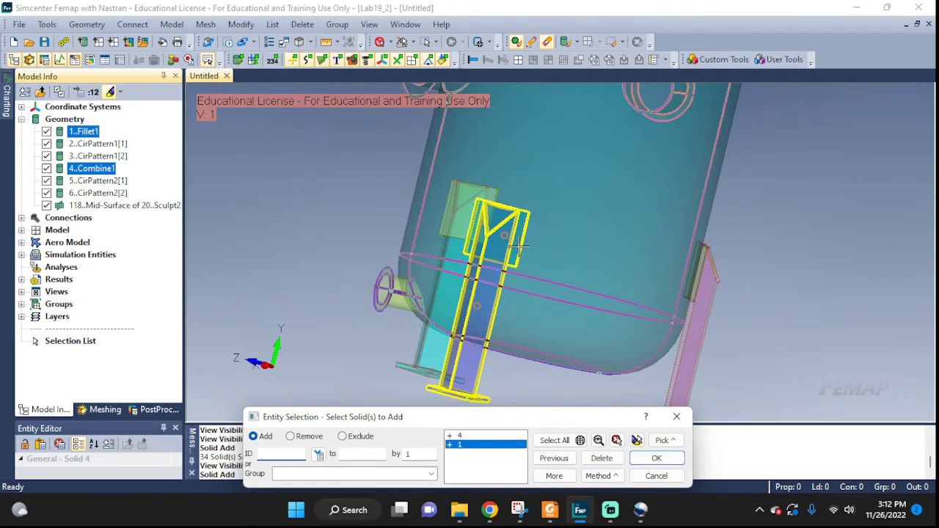
{"action": "left_click", "coordinate": [655, 457]}
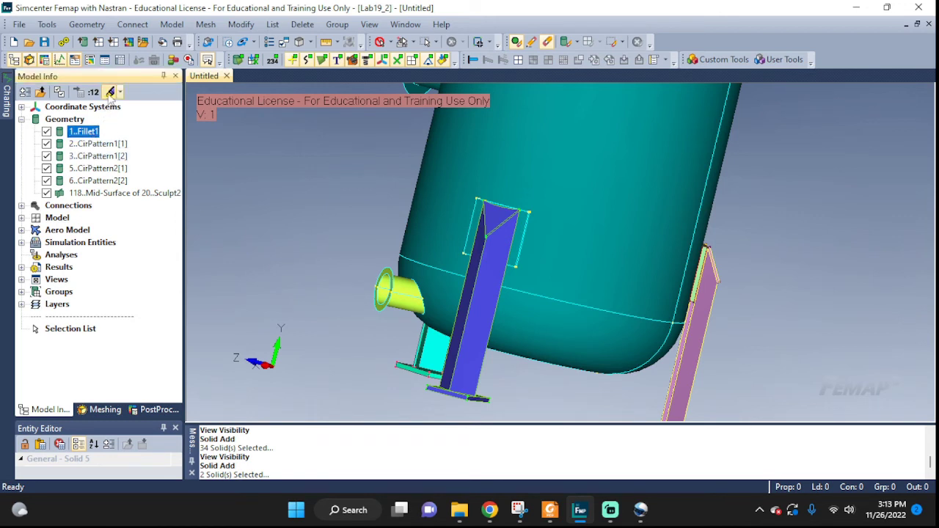
Combine the pink support leg 5..CirPattern2[1] and its pad 2..CirPattern1[1] into one solid with Solid Add.
{"action": "left_click", "coordinate": [92, 145]}
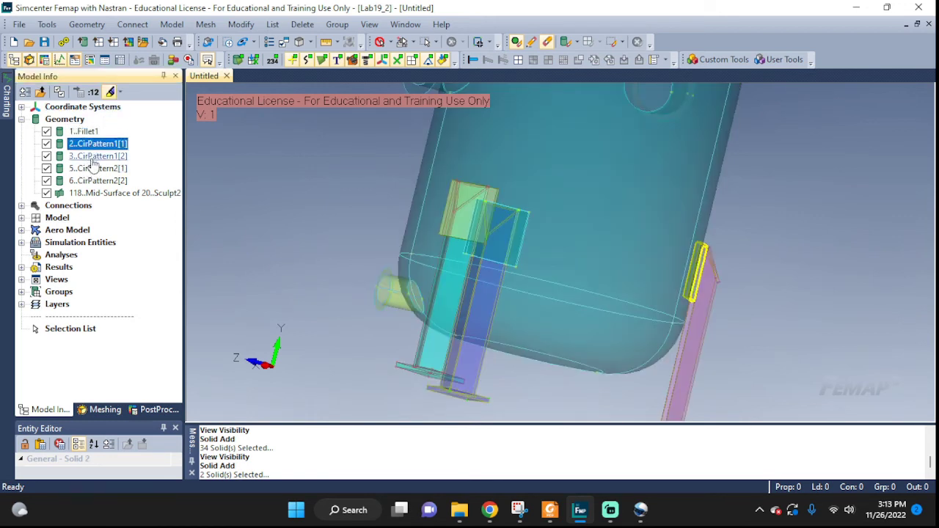
{"action": "left_click", "coordinate": [106, 169]}
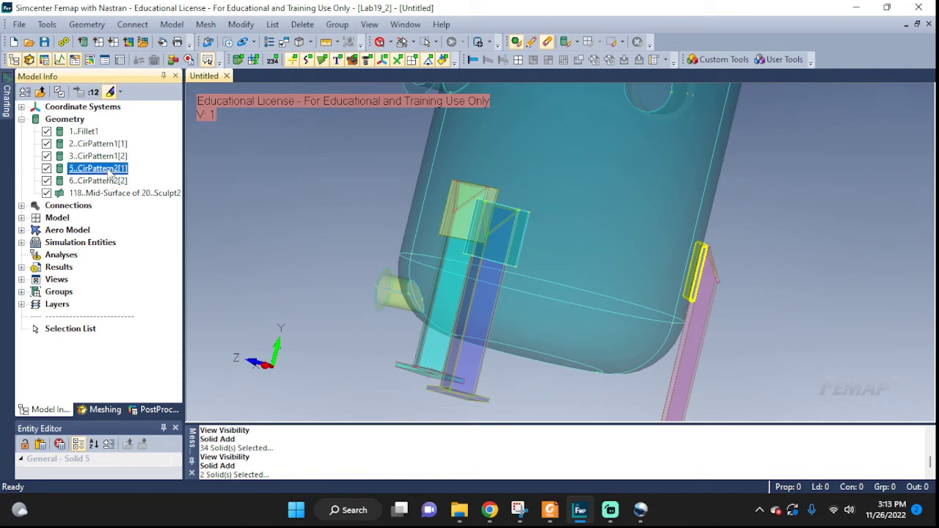
{"action": "left_click", "coordinate": [47, 24]}
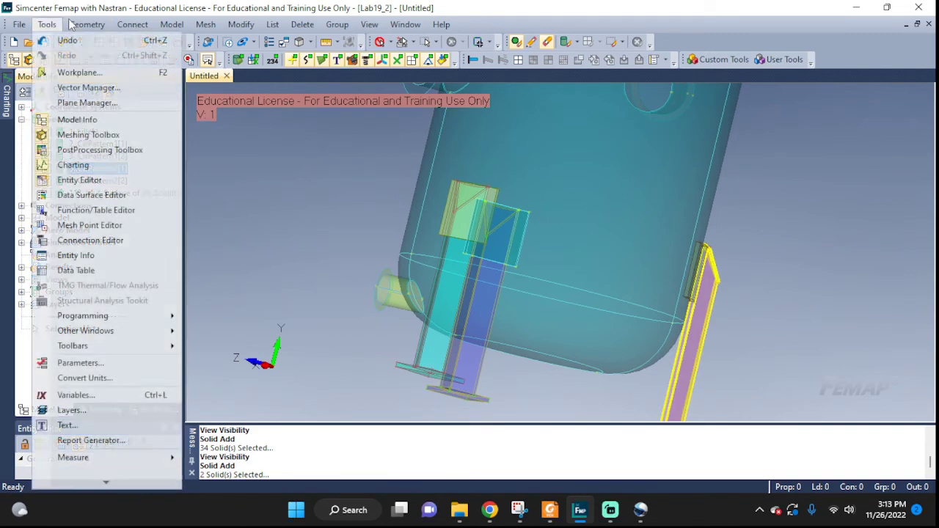
{"action": "left_click", "coordinate": [87, 24]}
{"action": "left_click", "coordinate": [87, 24]}
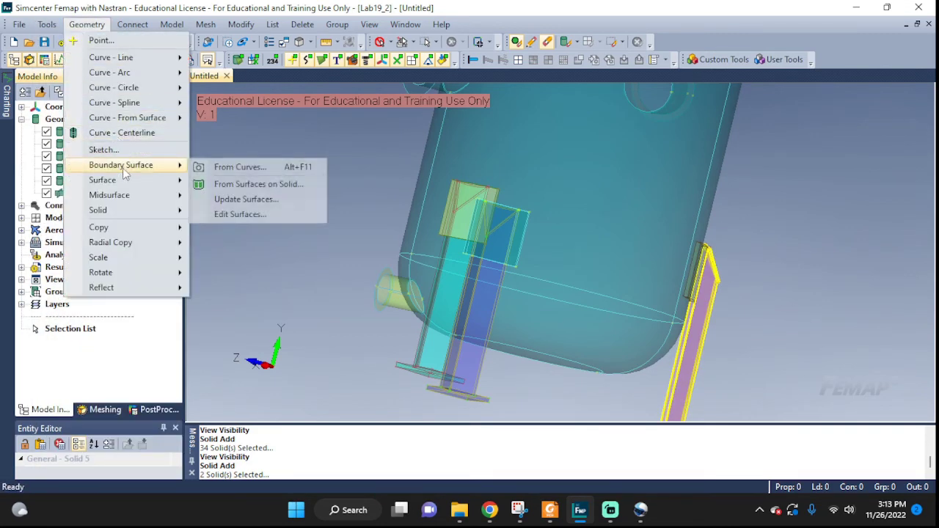
{"action": "mouse_move", "coordinate": [122, 213]}
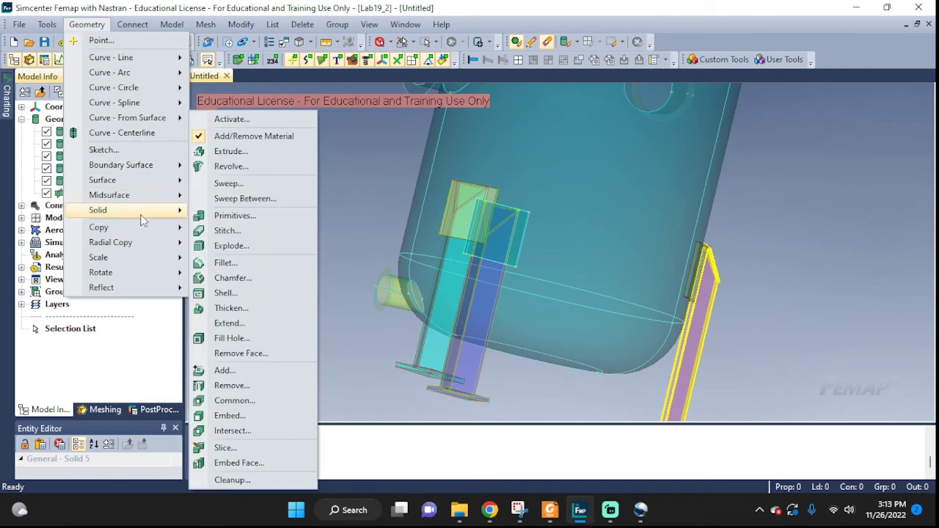
{"action": "left_click", "coordinate": [224, 371]}
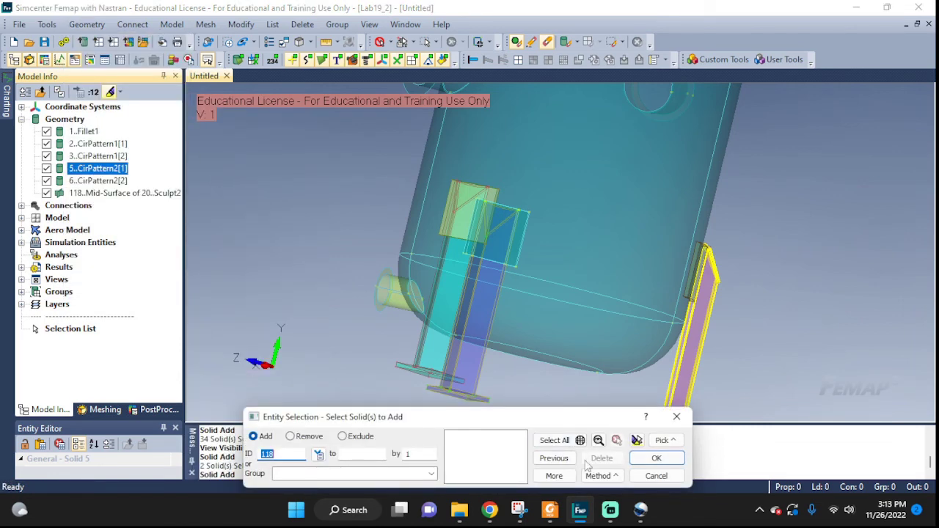
{"action": "left_click", "coordinate": [701, 301]}
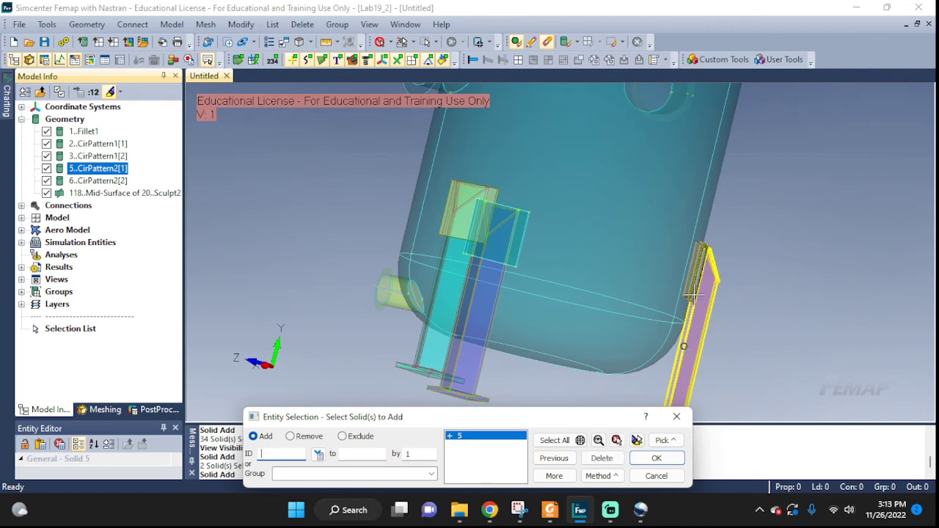
{"action": "mouse_move", "coordinate": [700, 300]}
{"action": "middle_mouse_down"}
{"action": "mouse_move", "coordinate": [664, 302]}
{"action": "mouse_move", "coordinate": [675, 271]}
{"action": "mouse_move", "coordinate": [686, 293]}
{"action": "middle_mouse_up"}
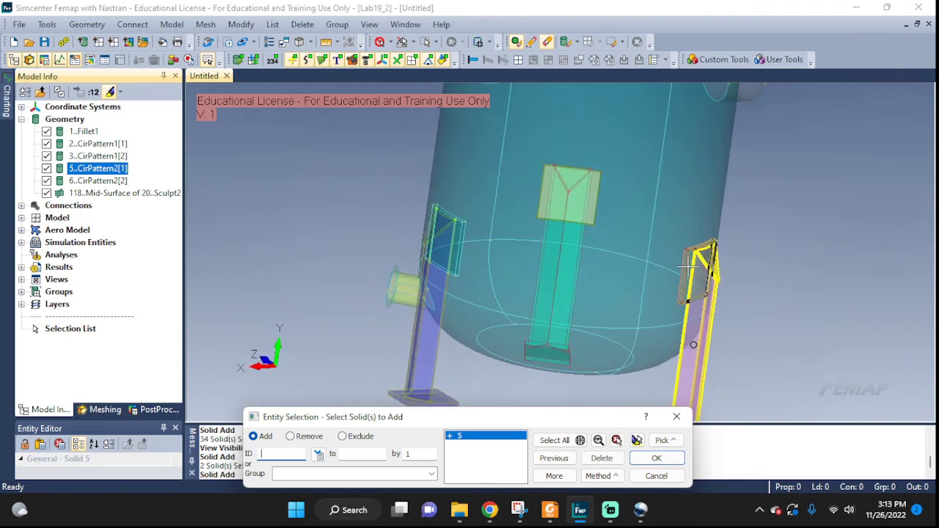
{"action": "left_click", "coordinate": [690, 294]}
{"action": "left_click", "coordinate": [658, 457]}
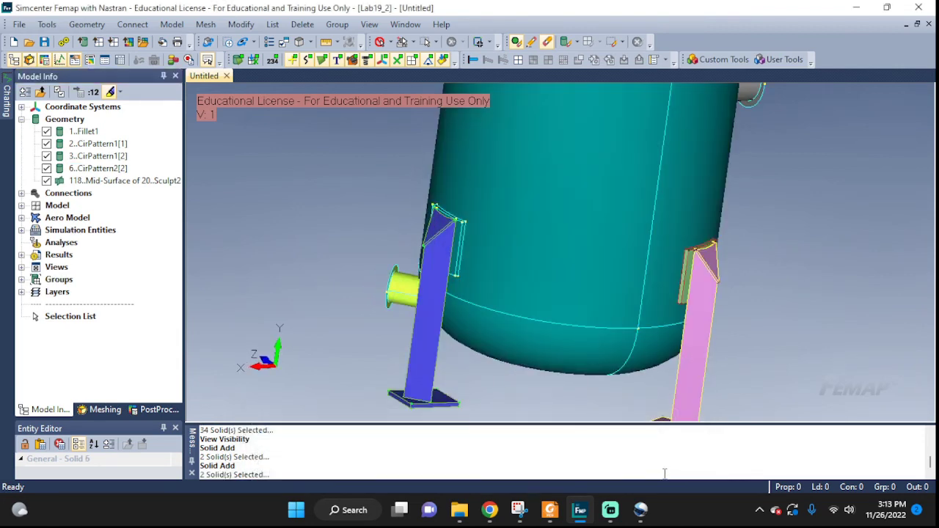
Combine the cyan support leg 6..CirPattern2[2] and its yellow pad 3..CirPattern1[2] into one solid with Solid Add.
{"action": "middle_click_drag", "start_coordinate": [482, 316], "coordinate": [626, 301]}
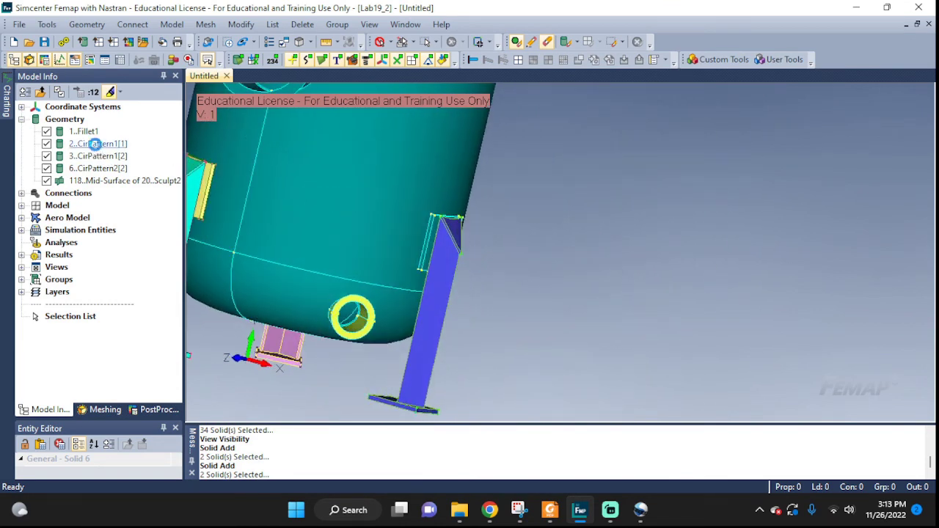
{"action": "left_click", "coordinate": [94, 144]}
{"action": "left_click", "coordinate": [98, 157]}
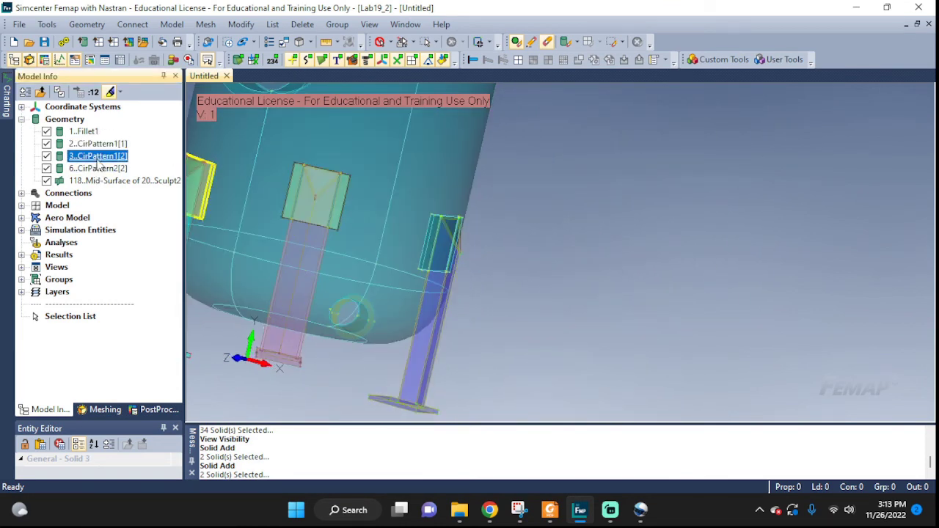
{"action": "left_click", "coordinate": [98, 169]}
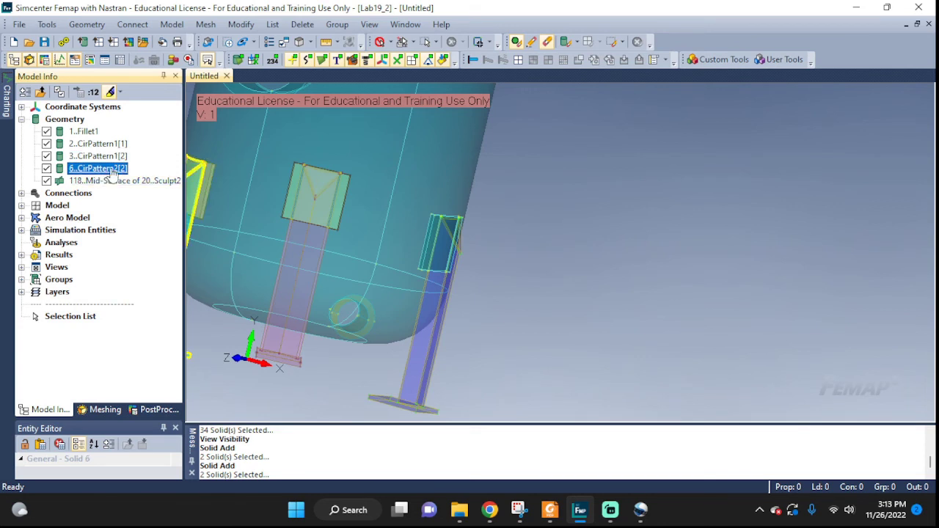
{"action": "middle_click_drag", "start_coordinate": [288, 214], "coordinate": [611, 264]}
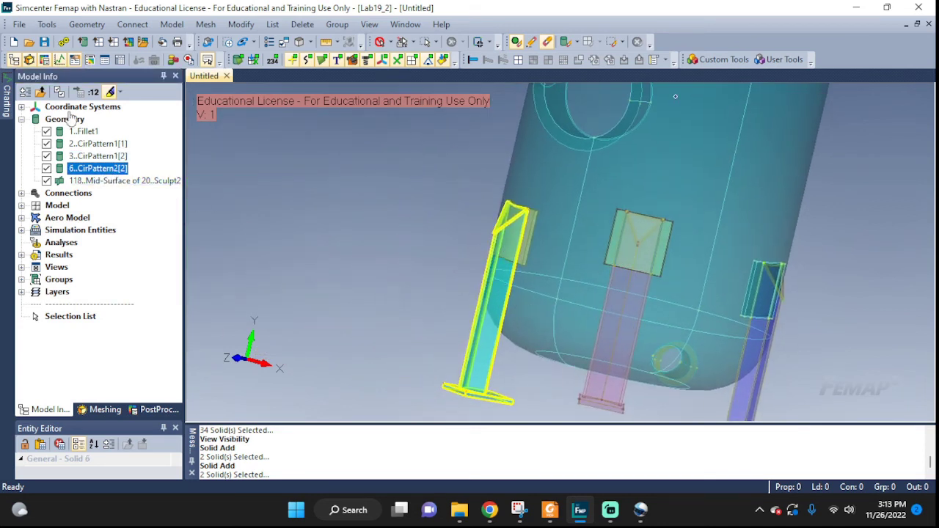
{"action": "left_click", "coordinate": [87, 24]}
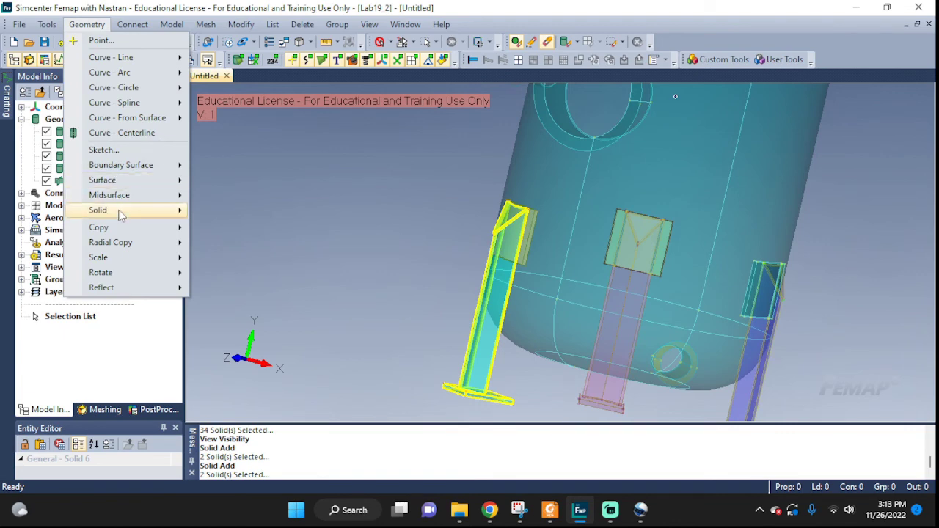
{"action": "mouse_move", "coordinate": [121, 213]}
{"action": "left_click", "coordinate": [256, 369]}
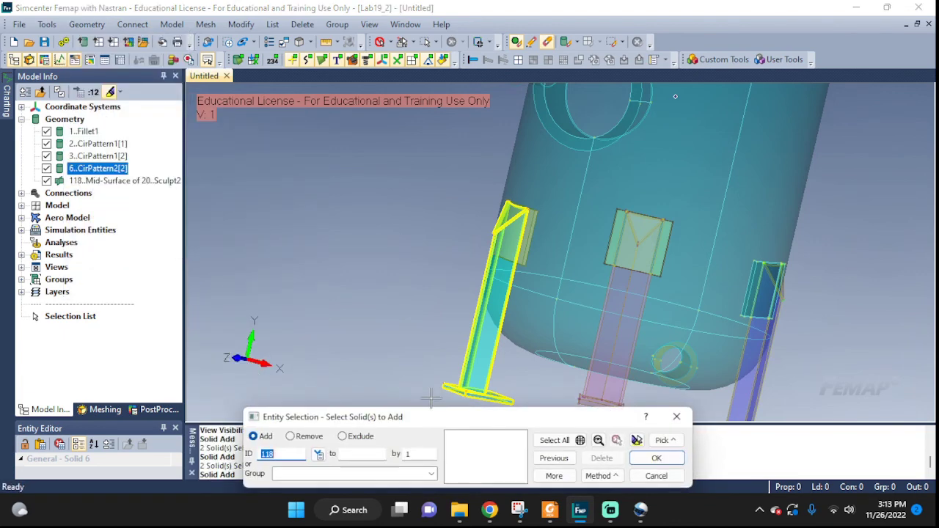
{"action": "left_click", "coordinate": [488, 301]}
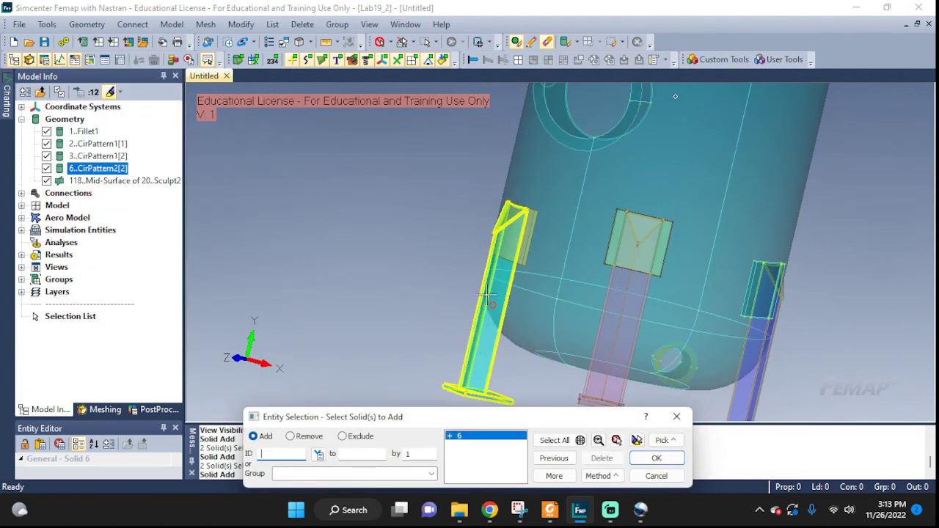
{"action": "left_click", "coordinate": [536, 234]}
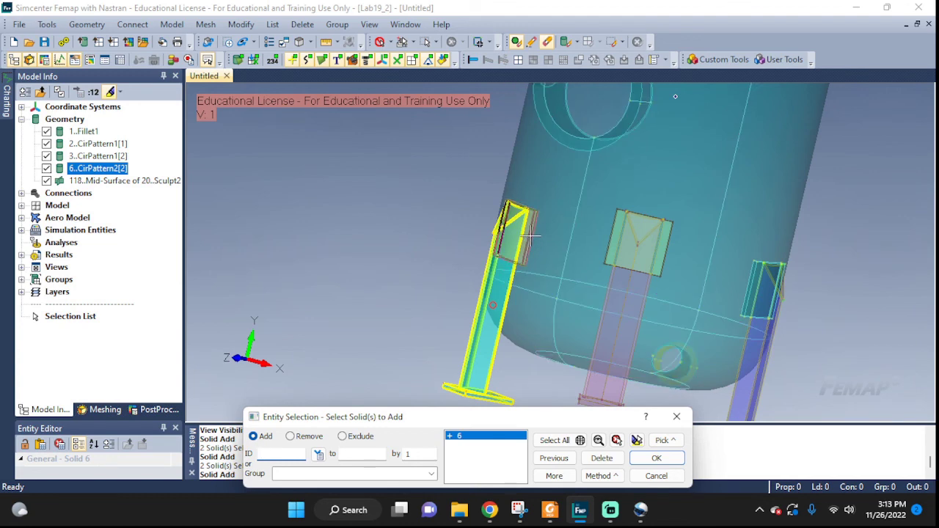
{"action": "left_click", "coordinate": [657, 457]}
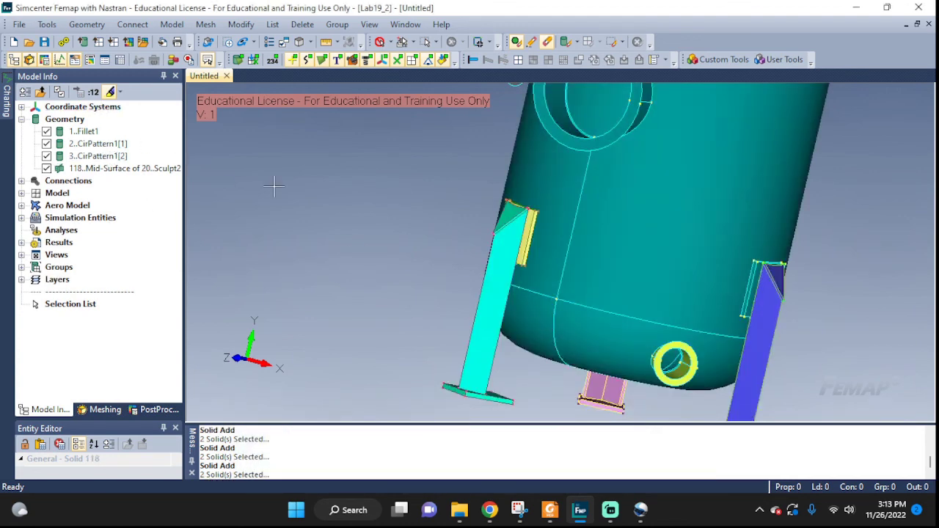
Examine the whole pressure vessel, including its nozzles and the joints between the support legs and shell, from several directions.
{"action": "scroll", "coordinate": [724, 310], "scroll_direction": "down", "scroll_amount": 3}
{"action": "middle_click_drag", "start_coordinate": [760, 263], "coordinate": [719, 308]}
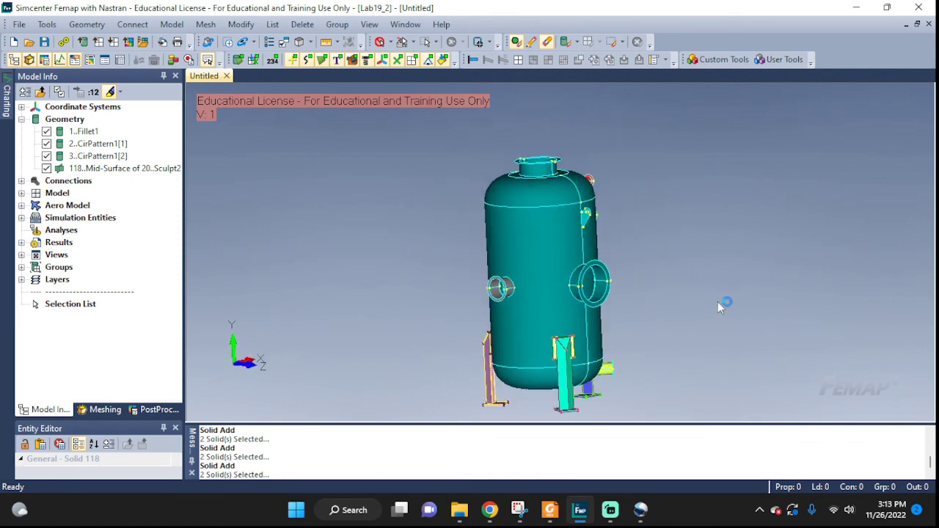
{"action": "scroll", "coordinate": [554, 358], "scroll_direction": "up", "scroll_amount": 4}
{"action": "scroll", "coordinate": [559, 359], "scroll_direction": "down", "scroll_amount": 2}
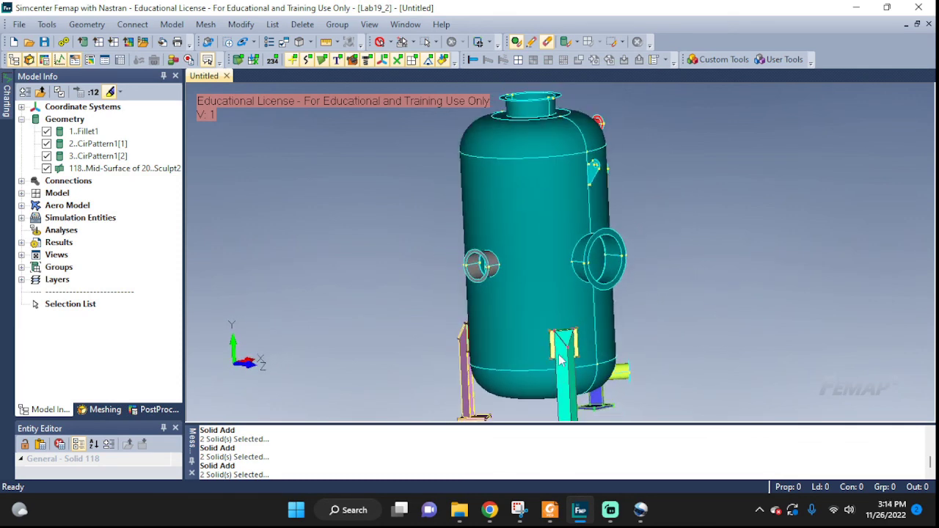
{"action": "mouse_move", "coordinate": [561, 326]}
{"action": "middle_mouse_down"}
{"action": "mouse_move", "coordinate": [662, 330]}
{"action": "mouse_move", "coordinate": [512, 325]}
{"action": "mouse_move", "coordinate": [555, 318]}
{"action": "mouse_move", "coordinate": [565, 340]}
{"action": "middle_mouse_up"}
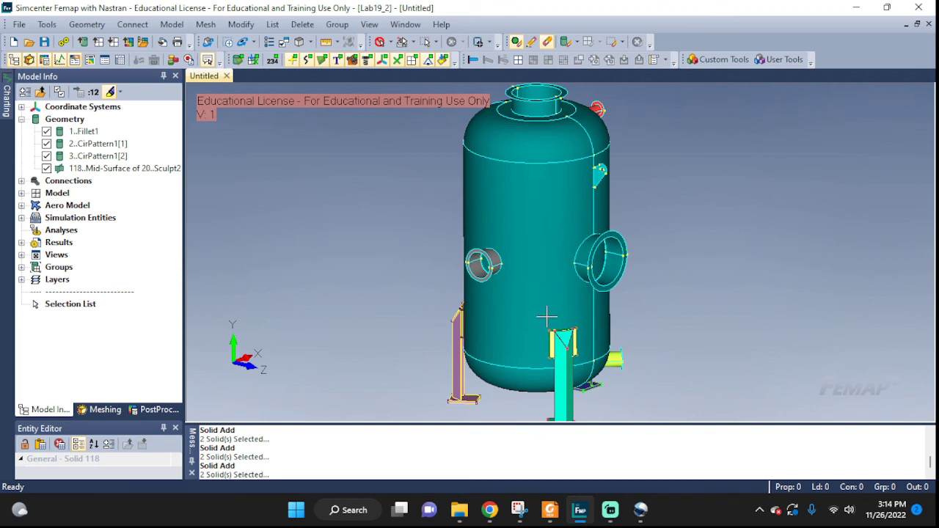
{"action": "scroll", "coordinate": [510, 282], "scroll_direction": "down", "scroll_amount": 3}
{"action": "middle_click_drag", "start_coordinate": [513, 286], "coordinate": [343, 313]}
{"action": "middle_click_drag", "start_coordinate": [607, 251], "coordinate": [782, 313]}
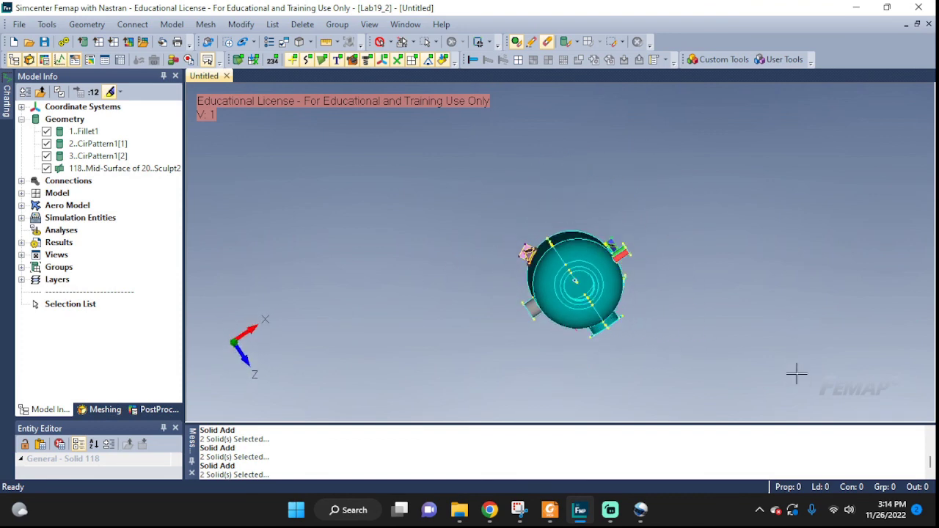
{"action": "middle_click_drag", "start_coordinate": [696, 282], "coordinate": [622, 317]}
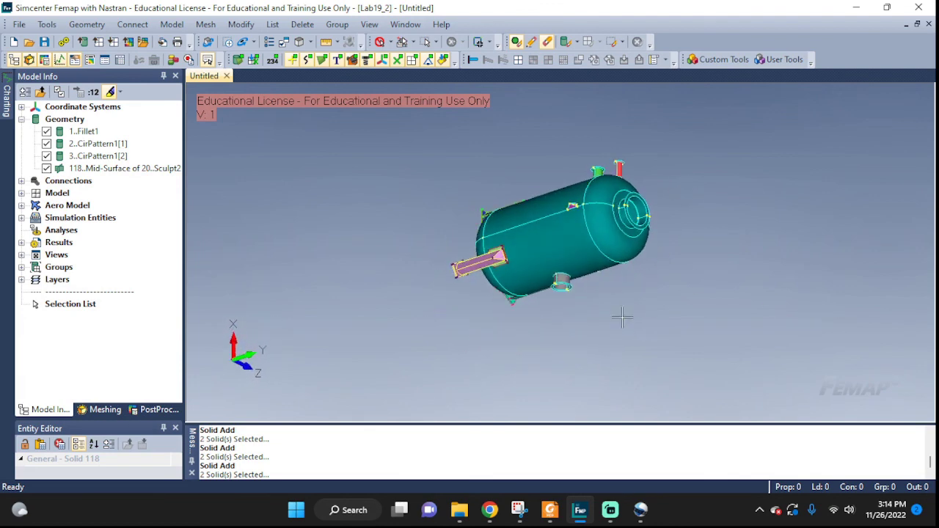